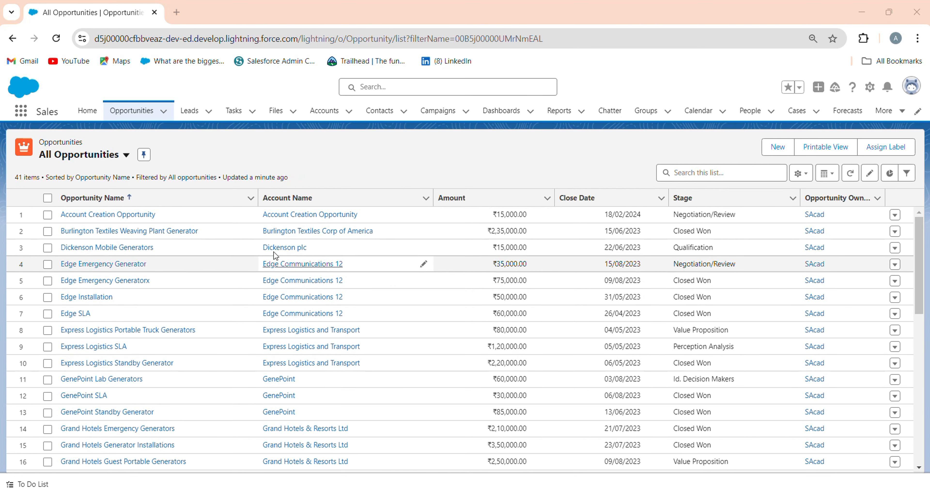
Step: Open the Account Creation Opportunity record and review its details, sales stages and related lists
{"action": "left_click", "coordinate": [72, 220]}
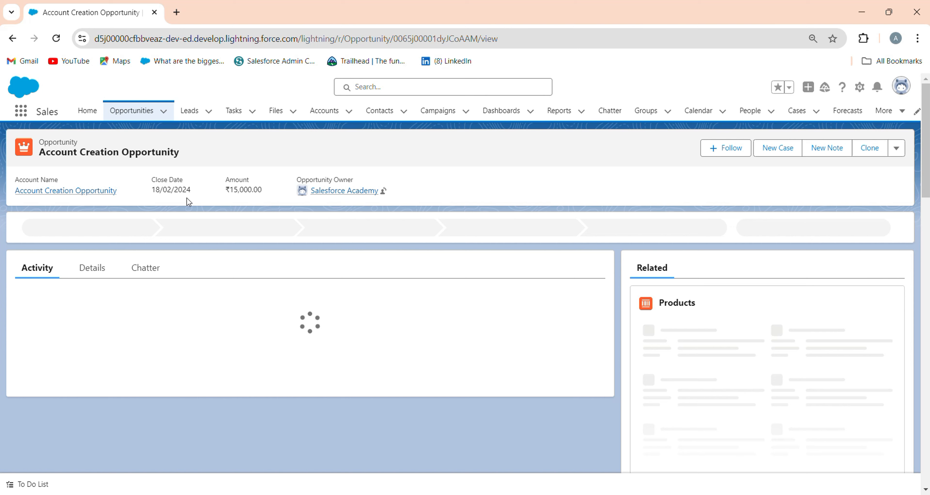
{"action": "left_click", "coordinate": [105, 270]}
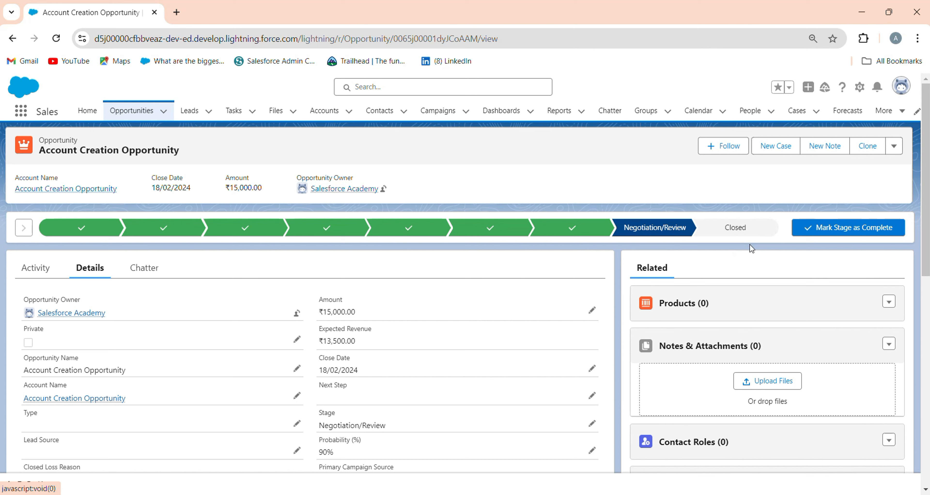
{"action": "scroll", "coordinate": [749, 244], "scroll_direction": "down", "scroll_amount": 3}
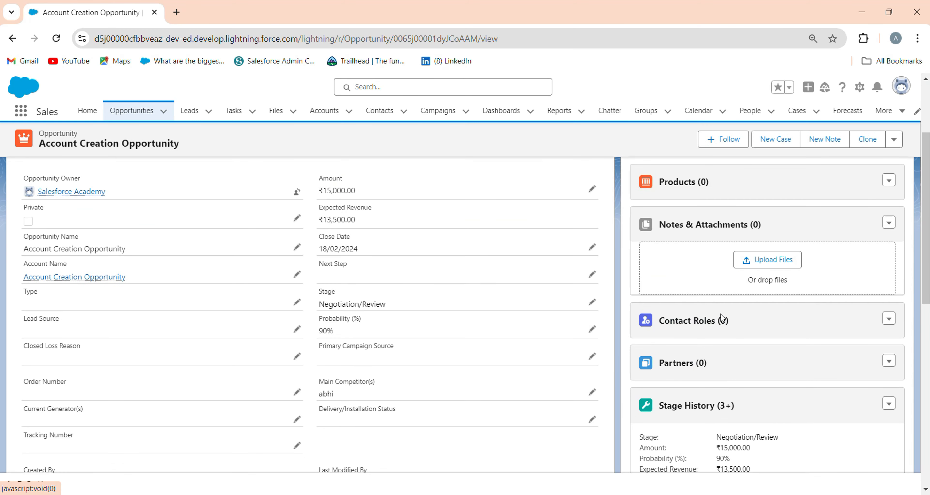
{"action": "scroll", "coordinate": [722, 319], "scroll_direction": "up", "scroll_amount": 3}
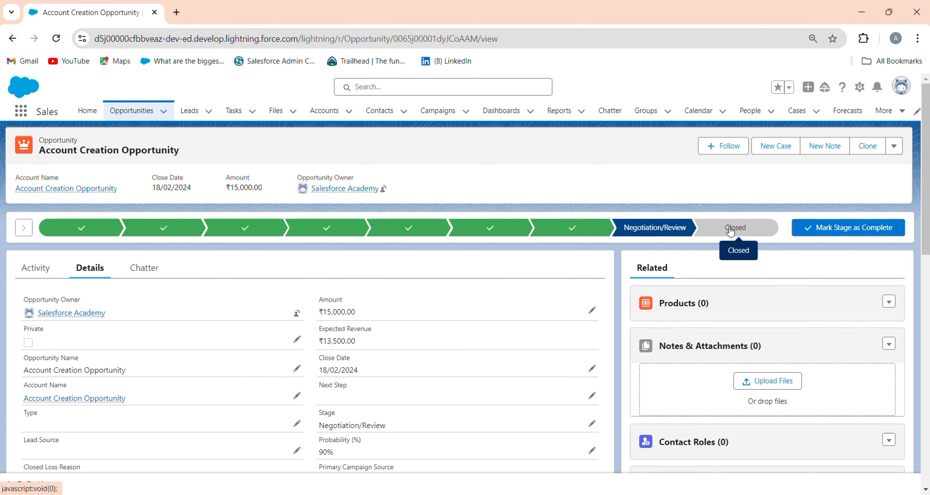
{"action": "scroll", "coordinate": [721, 305], "scroll_direction": "down", "scroll_amount": 3}
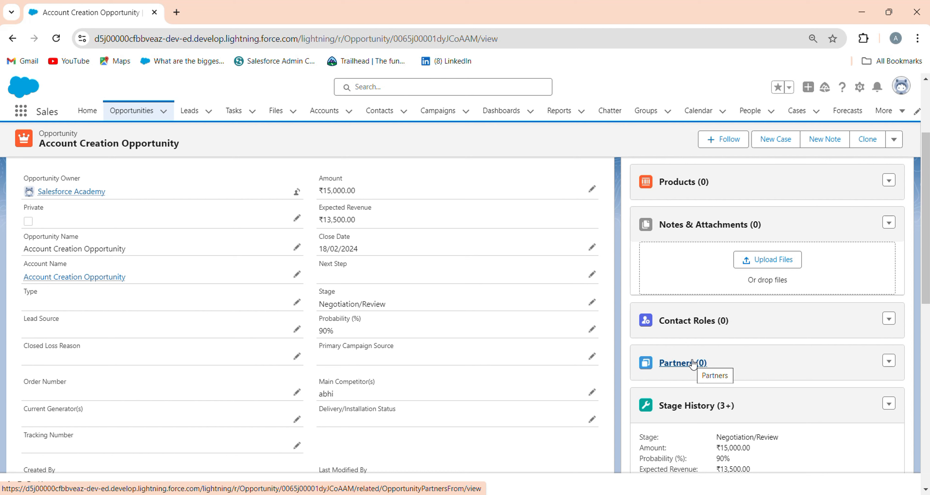
Step: Find the All Sites page in Setup by searching for "sites" and start creating a new site
{"action": "left_click", "coordinate": [860, 89]}
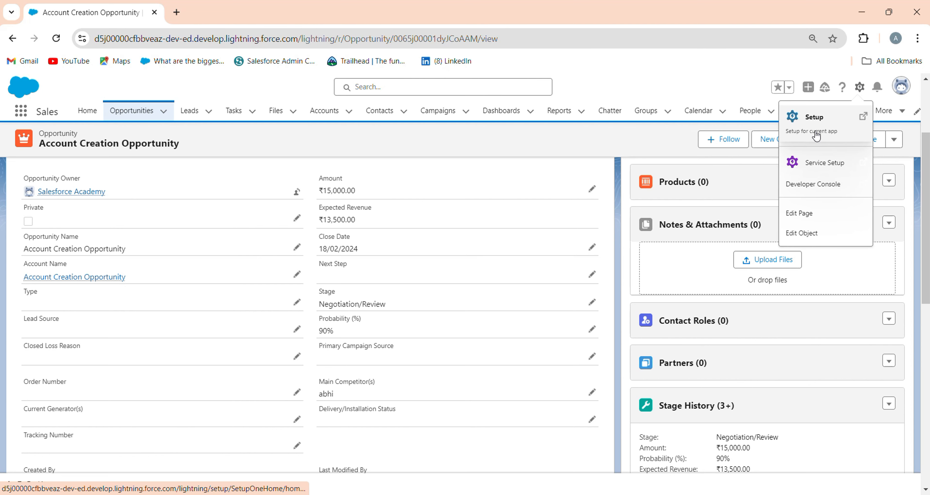
{"action": "left_click", "coordinate": [817, 136]}
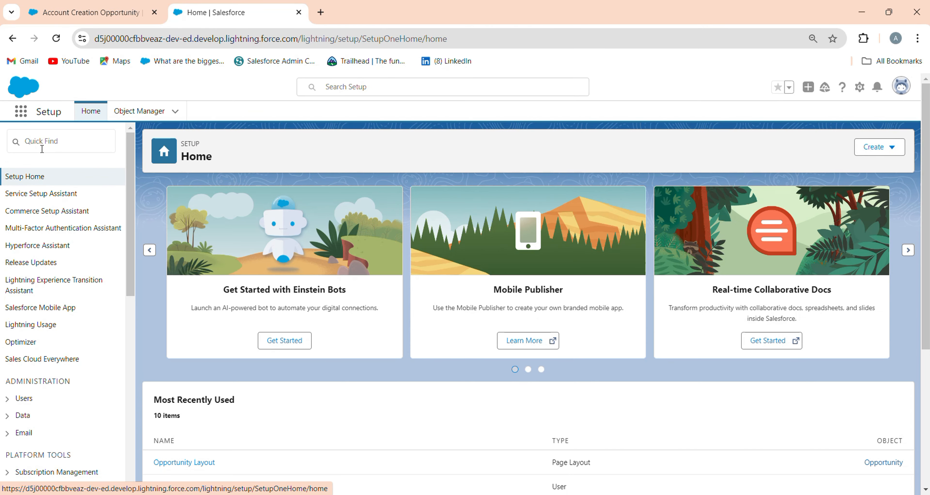
{"action": "left_click", "coordinate": [42, 149]}
{"action": "type", "text": "s"}
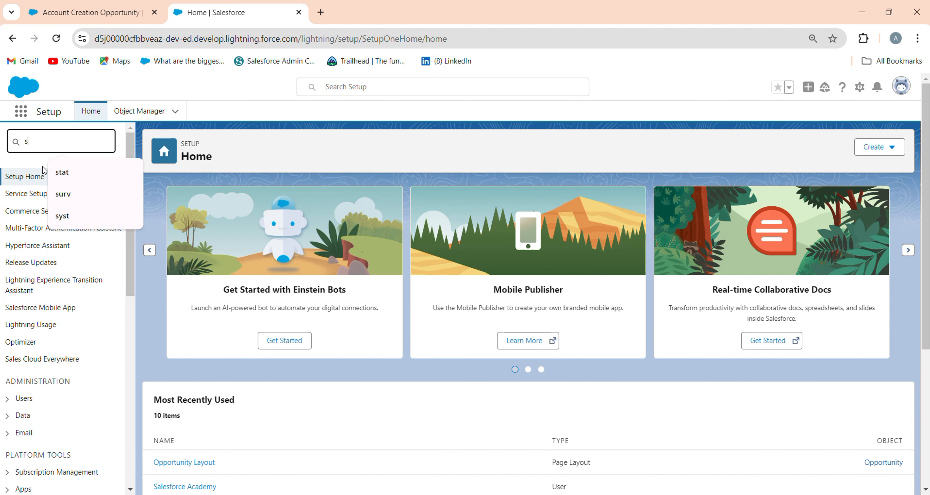
{"action": "type", "text": "ites"}
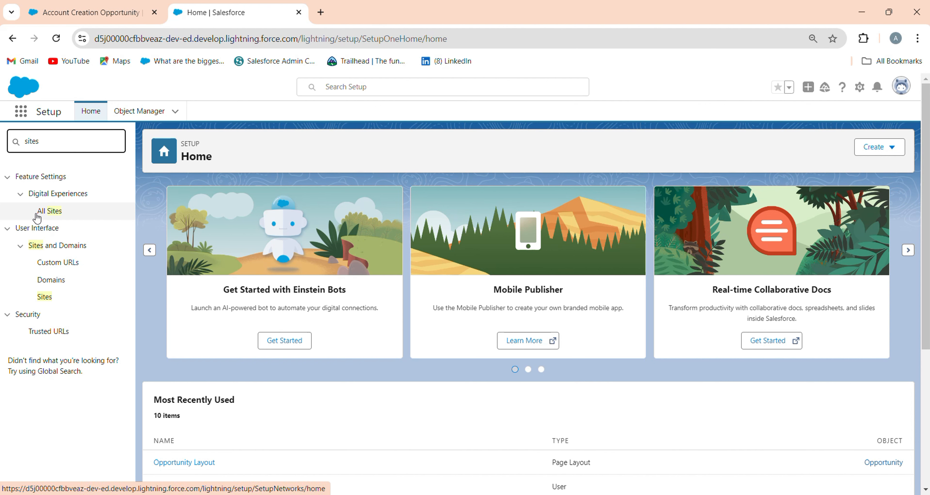
{"action": "left_click", "coordinate": [49, 215]}
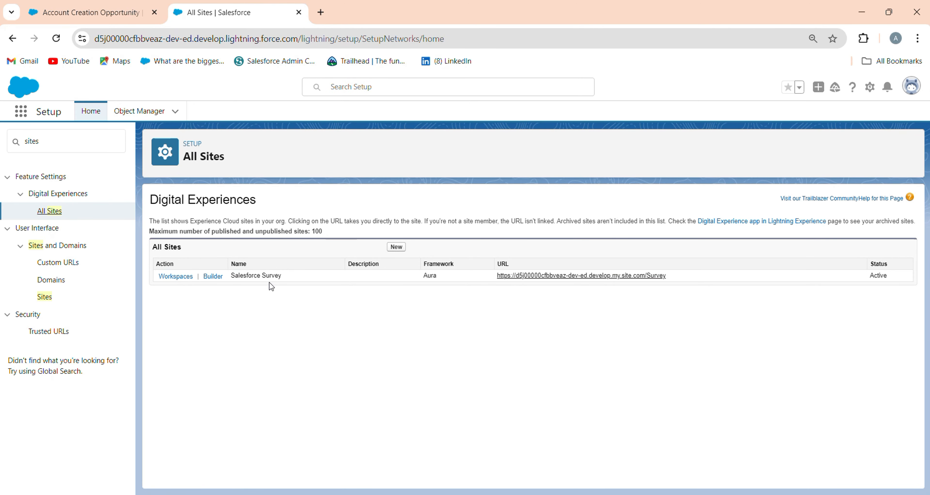
{"action": "left_click", "coordinate": [395, 247]}
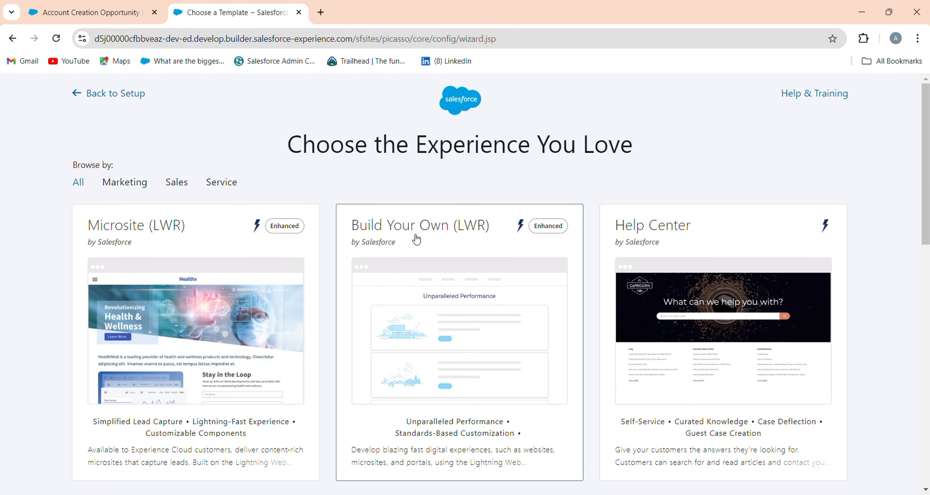
Step: Browse the available site templates, filtering them by Marketing, Sales, Service and All
{"action": "scroll", "coordinate": [416, 238], "scroll_direction": "down", "scroll_amount": 8}
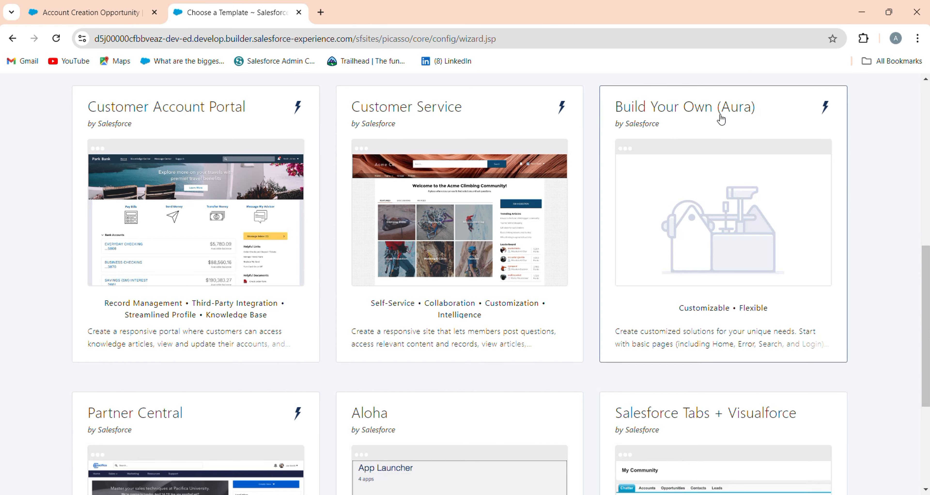
{"action": "scroll", "coordinate": [529, 199], "scroll_direction": "up", "scroll_amount": 10}
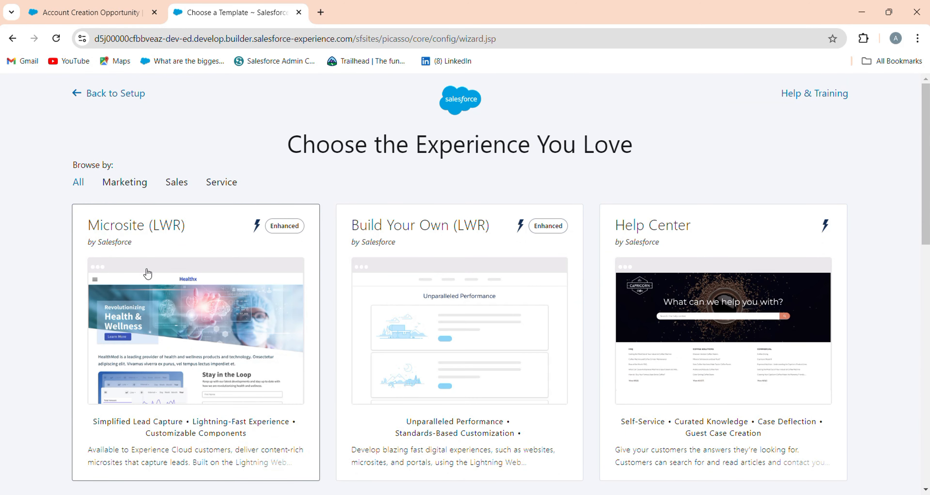
{"action": "left_click", "coordinate": [122, 182]}
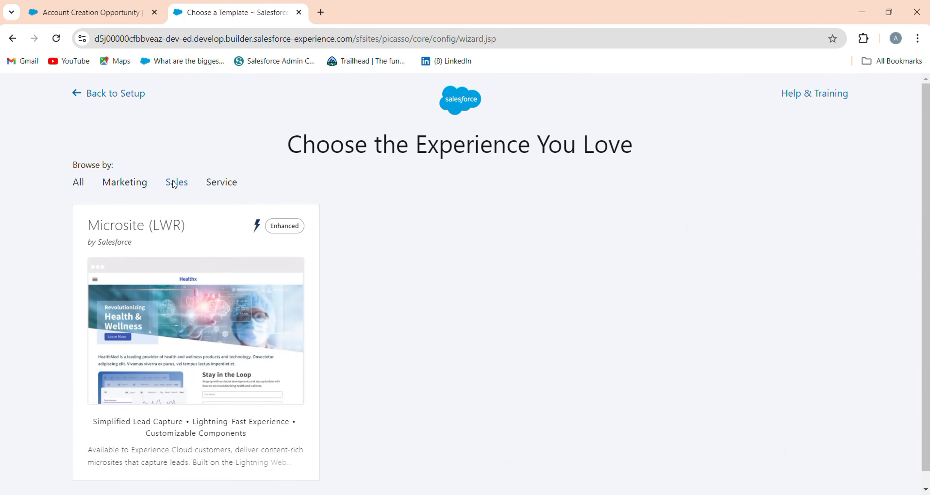
{"action": "left_click", "coordinate": [171, 183]}
{"action": "left_click", "coordinate": [219, 187]}
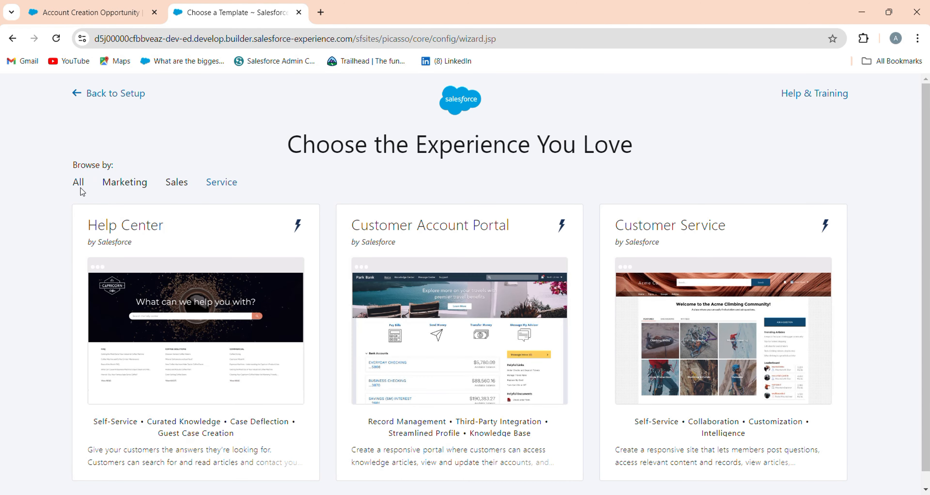
{"action": "left_click", "coordinate": [80, 188]}
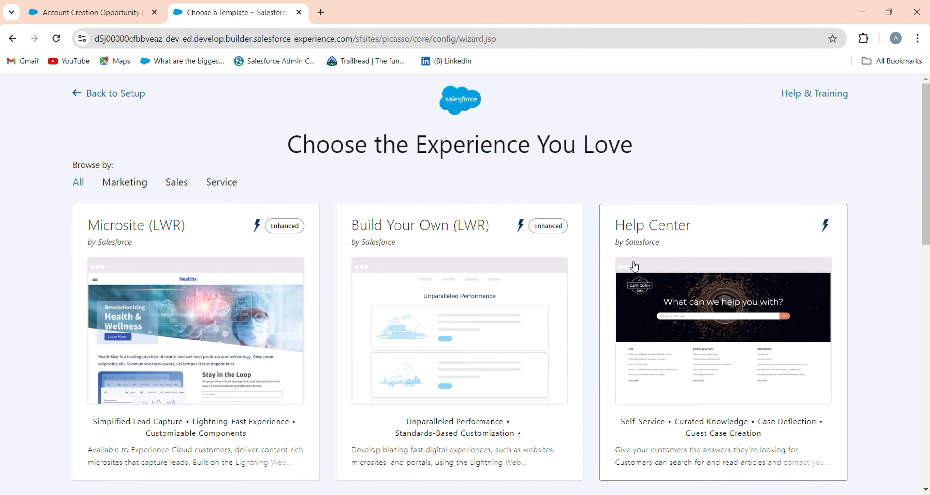
Step: Choose the Build Your Own (Aura) template and get started with it
{"action": "scroll", "coordinate": [728, 304], "scroll_direction": "down", "scroll_amount": 1}
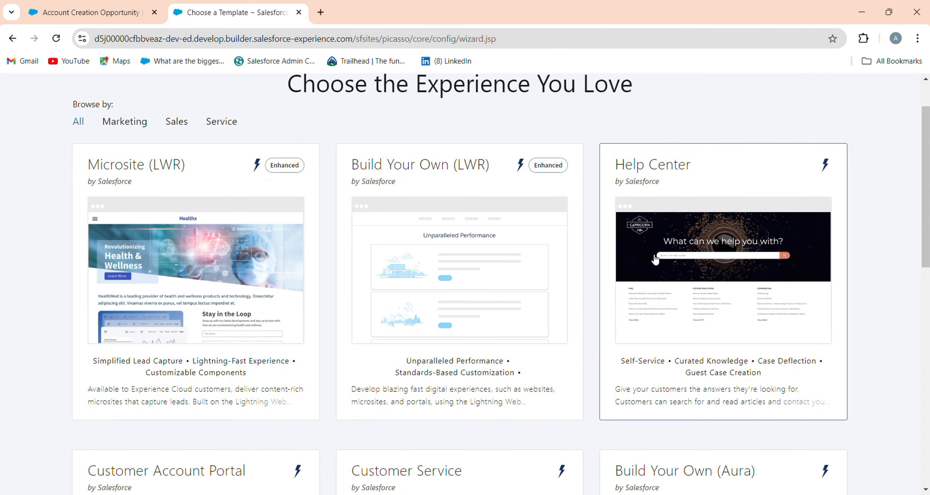
{"action": "scroll", "coordinate": [278, 268], "scroll_direction": "down", "scroll_amount": 5}
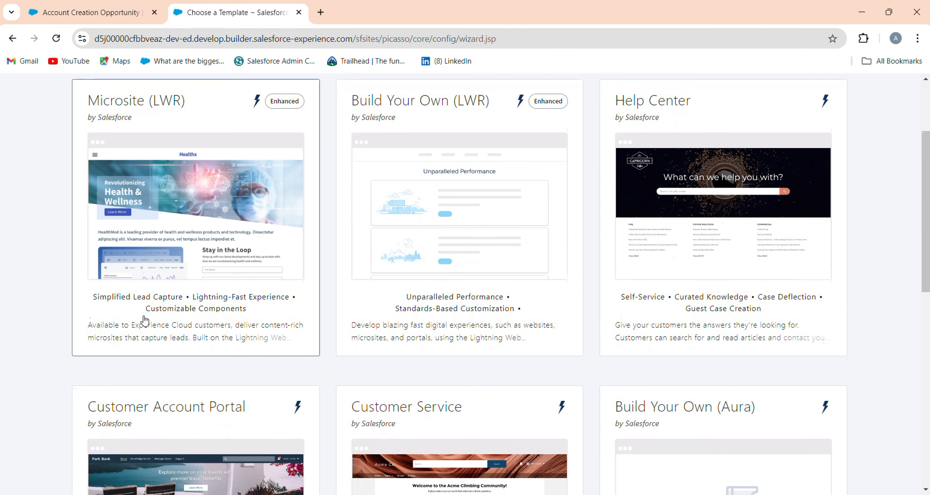
{"action": "scroll", "coordinate": [207, 348], "scroll_direction": "down", "scroll_amount": 2}
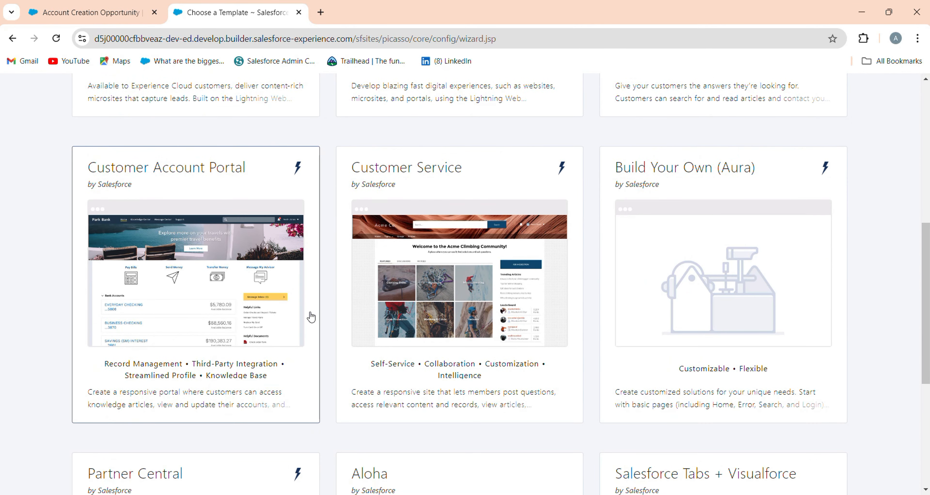
{"action": "scroll", "coordinate": [504, 301], "scroll_direction": "down", "scroll_amount": 4}
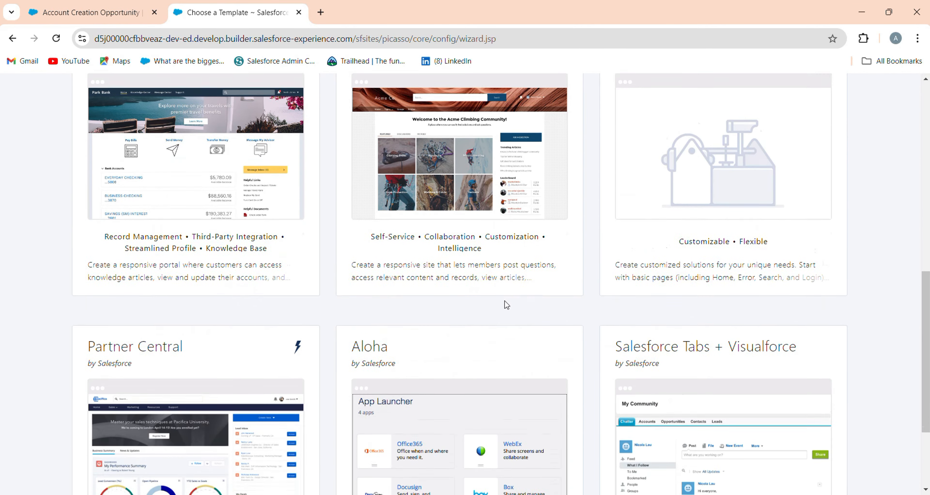
{"action": "scroll", "coordinate": [505, 302], "scroll_direction": "up", "scroll_amount": 3}
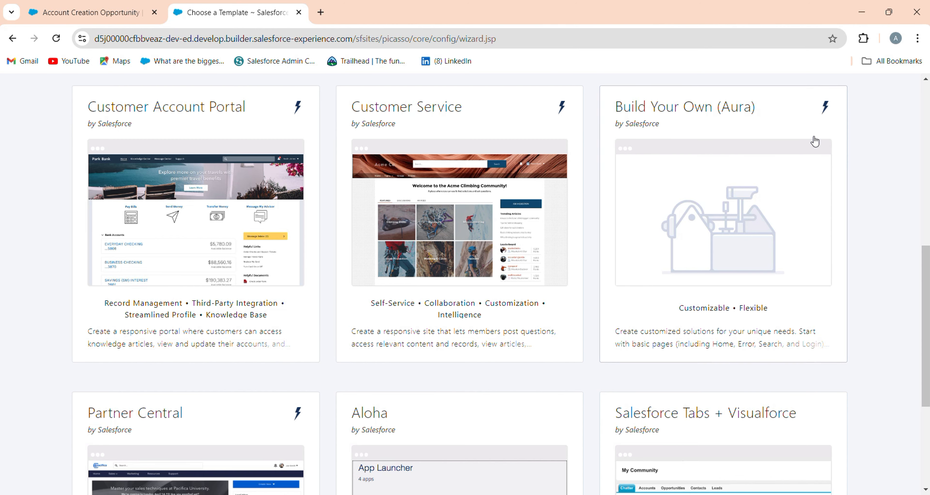
{"action": "left_click", "coordinate": [784, 228]}
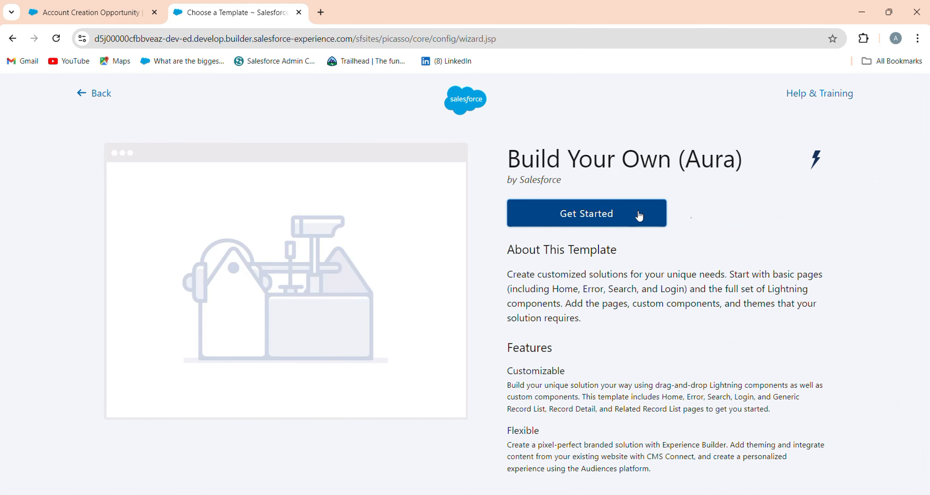
{"action": "left_click", "coordinate": [616, 221]}
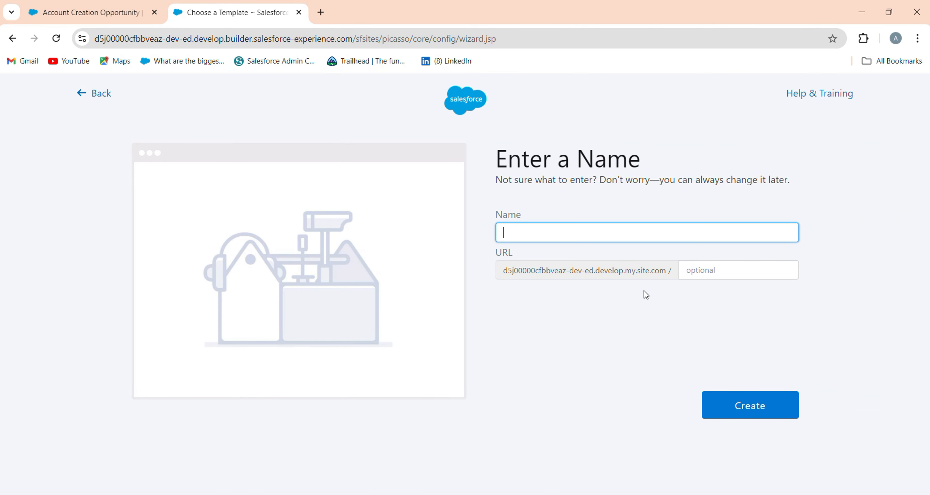
Step: Name the site Salesforce Survey Form, set its URL suffix to Customer, and create it
{"action": "type", "text": "Salesforce Surv"}
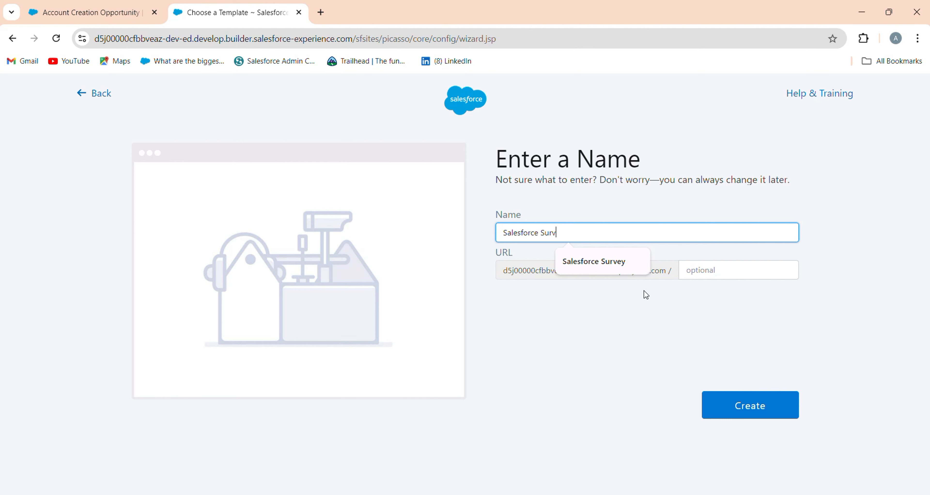
{"action": "type", "text": "ey Form"}
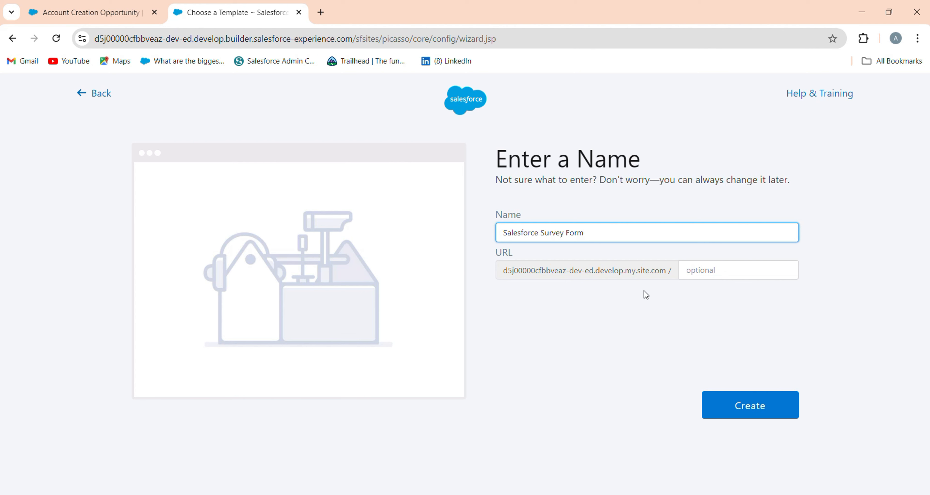
{"action": "key", "text": "Tab"}
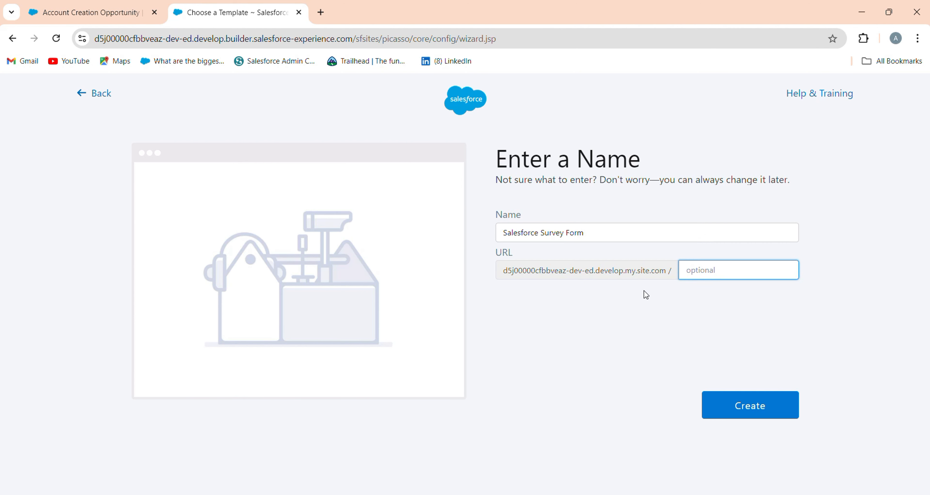
{"action": "type", "text": "Survey"}
{"action": "key", "text": "ctrl+a"}
{"action": "key", "text": "BackSpace"}
{"action": "type", "text": "Custome"}
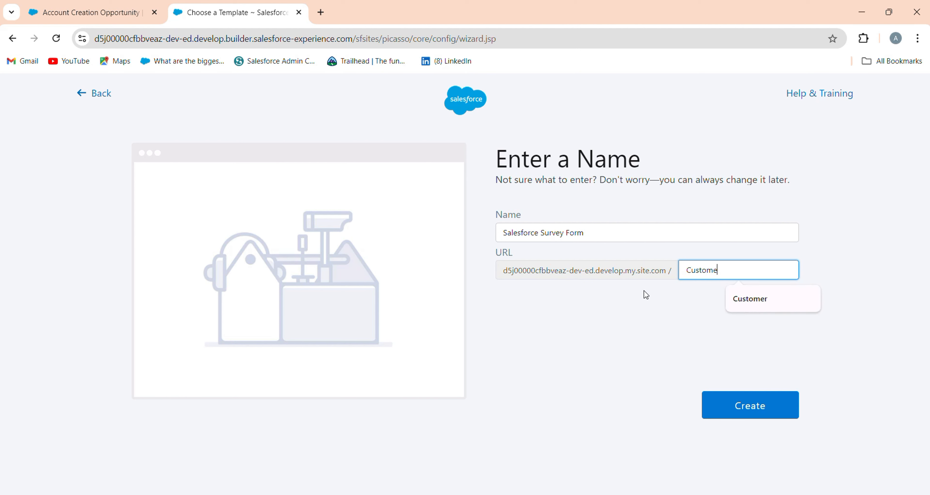
{"action": "type", "text": "r"}
{"action": "left_click", "coordinate": [776, 408]}
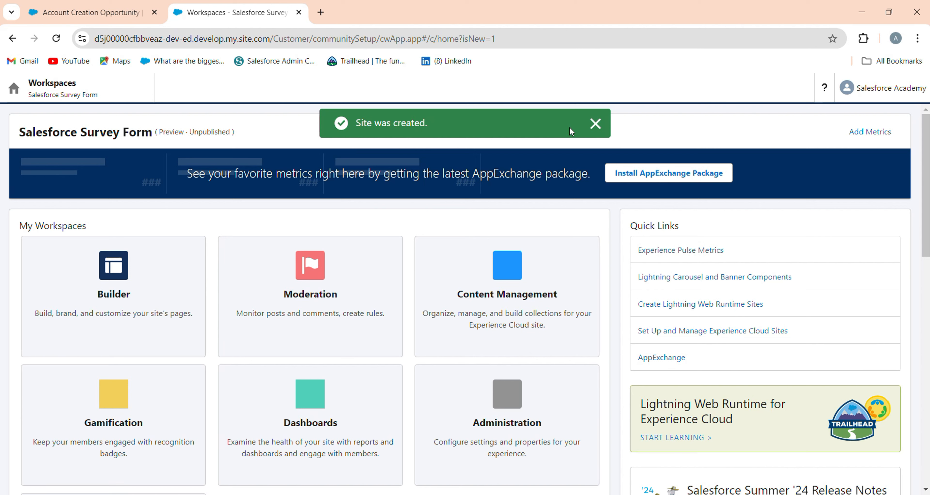
Step: Open the Salesforce Survey Form site in Experience Builder and dismiss the release announcement
{"action": "left_click", "coordinate": [595, 121]}
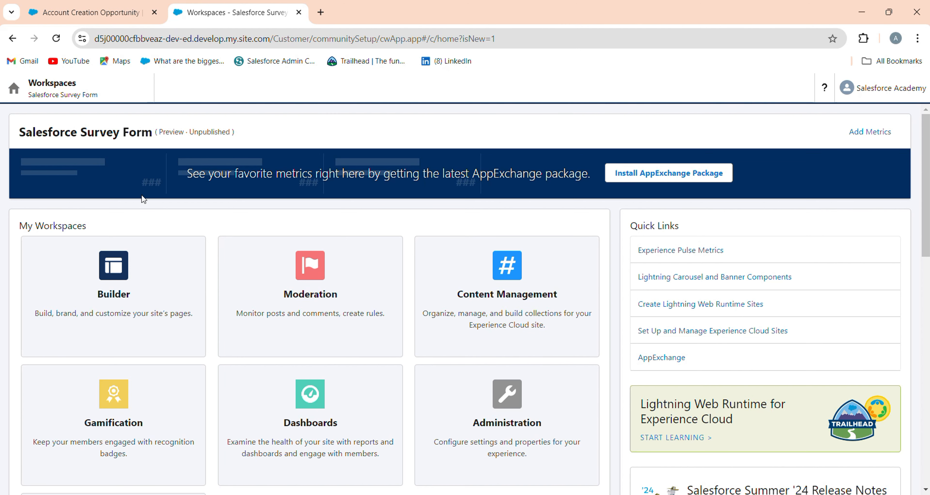
{"action": "left_click", "coordinate": [49, 87]}
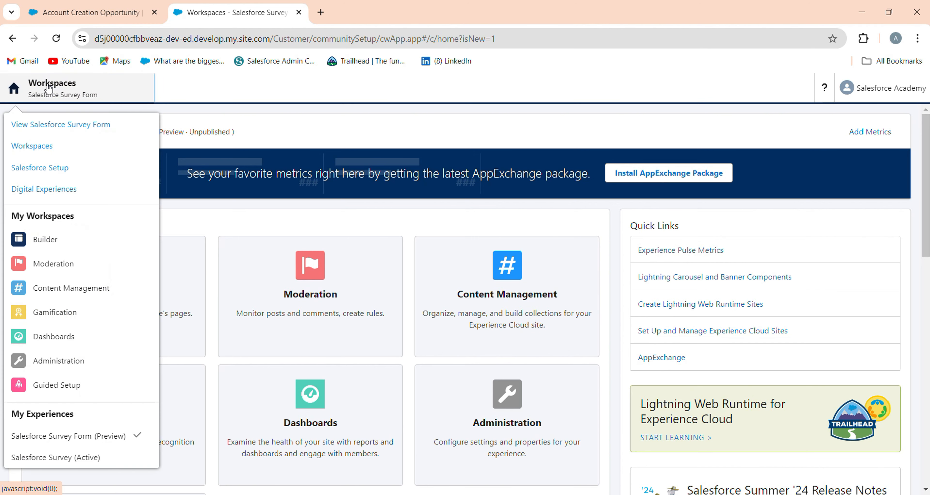
{"action": "left_click", "coordinate": [46, 239]}
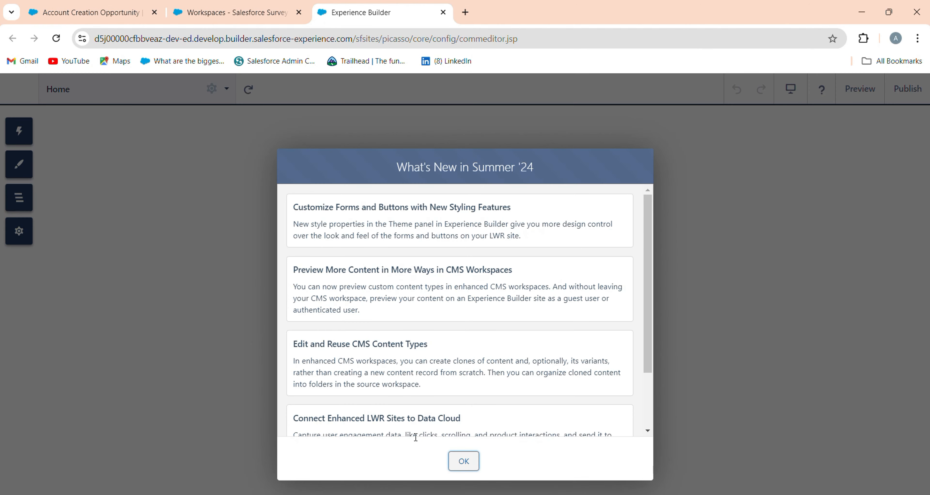
{"action": "left_click", "coordinate": [455, 459]}
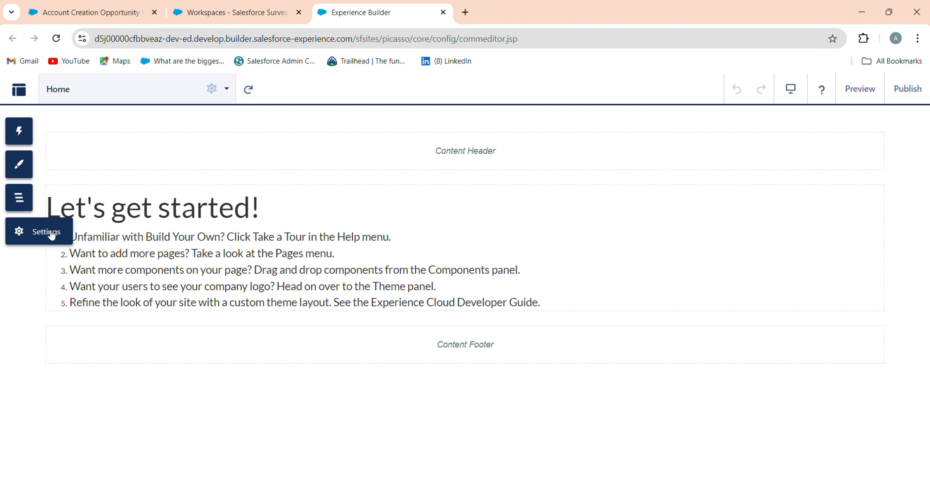
Step: Enable public access in the site's General settings so guest users can interact without logging in
{"action": "left_click", "coordinate": [52, 235]}
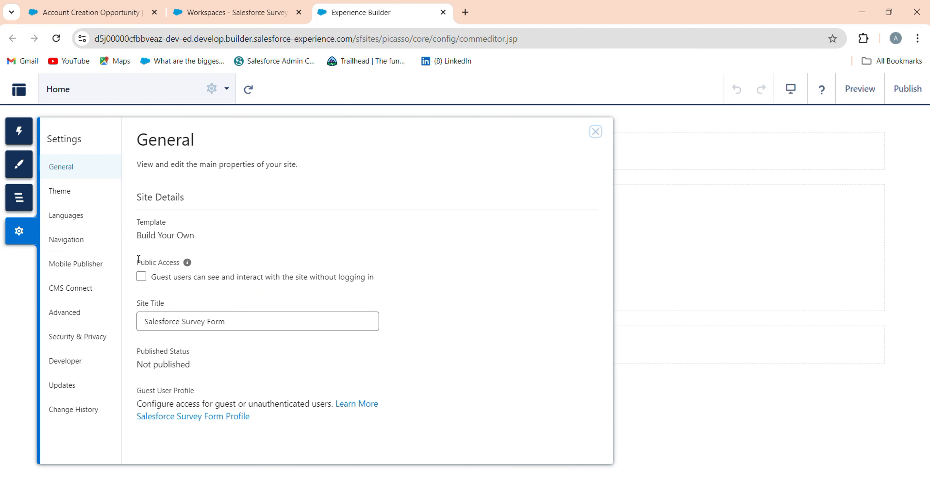
{"action": "left_click_drag", "start_coordinate": [138, 260], "coordinate": [179, 263]}
{"action": "mouse_move", "coordinate": [188, 265]}
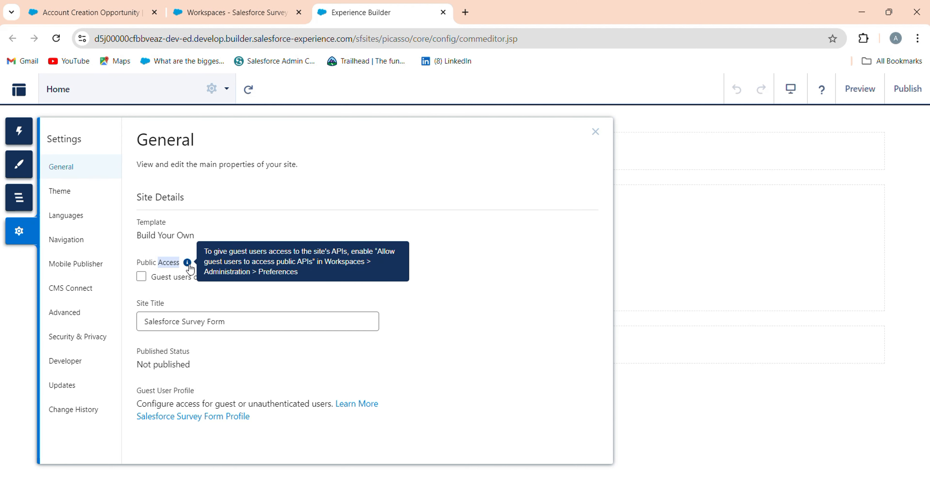
{"action": "left_click", "coordinate": [148, 279]}
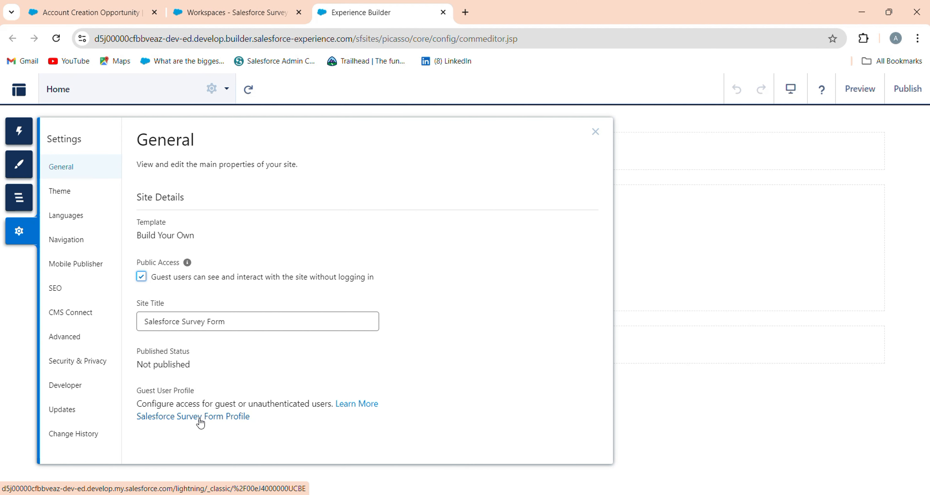
Step: Open the Salesforce Survey Form Profile for guest users in a new browser tab
{"action": "right_click", "coordinate": [239, 423]}
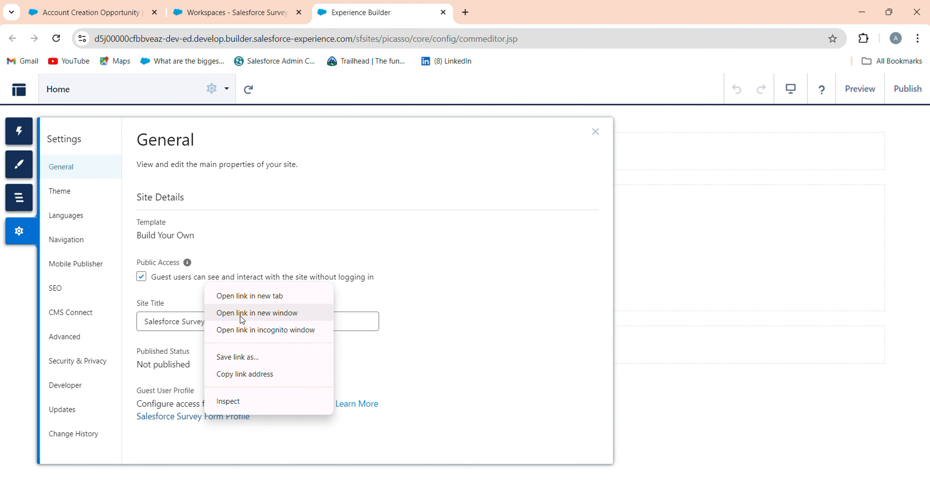
{"action": "left_click", "coordinate": [253, 302]}
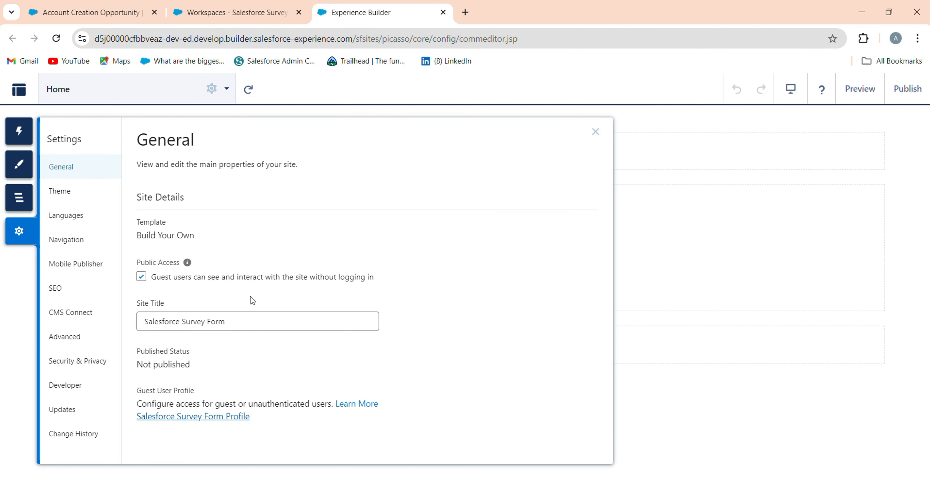
{"action": "left_click", "coordinate": [561, 11]}
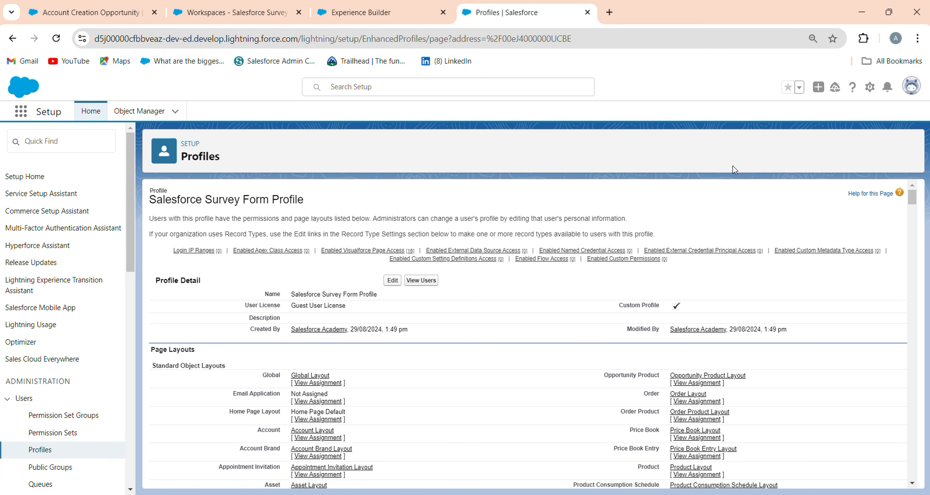
Step: Search the guest profile page for "survey" and examine the matching page layouts and object permissions
{"action": "key", "text": "ctrl+f"}
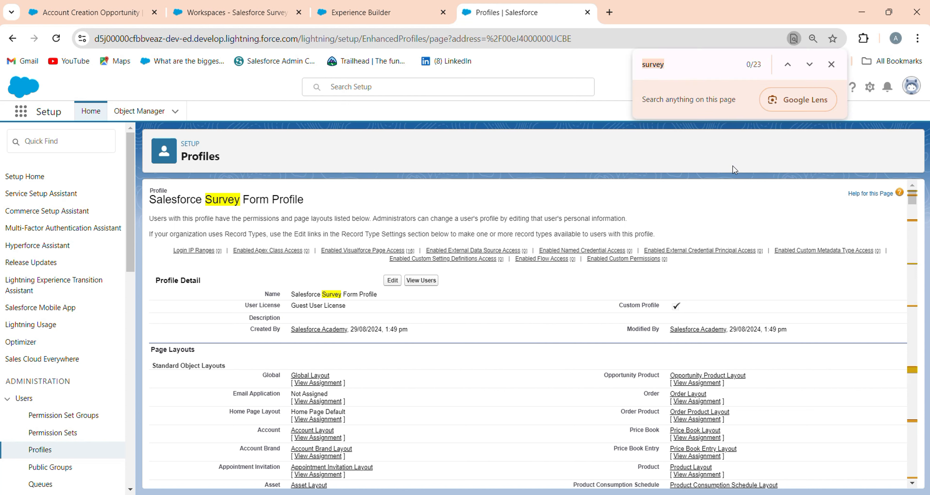
{"action": "left_click", "coordinate": [693, 65]}
{"action": "left_click", "coordinate": [809, 65]}
{"action": "left_click", "coordinate": [810, 66]}
{"action": "left_click", "coordinate": [810, 66]}
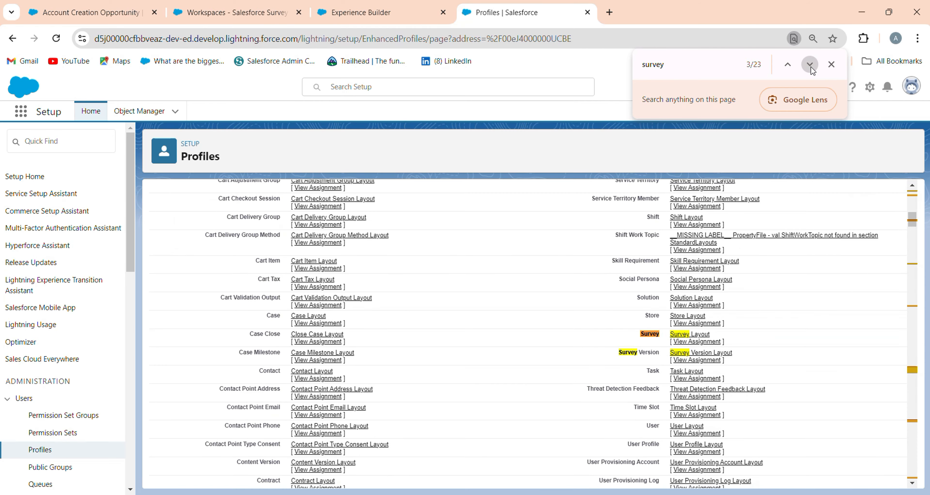
{"action": "left_click", "coordinate": [809, 65]}
{"action": "left_click", "coordinate": [810, 65]}
{"action": "left_click", "coordinate": [809, 66]}
{"action": "left_click", "coordinate": [809, 65]}
{"action": "left_click", "coordinate": [810, 65]}
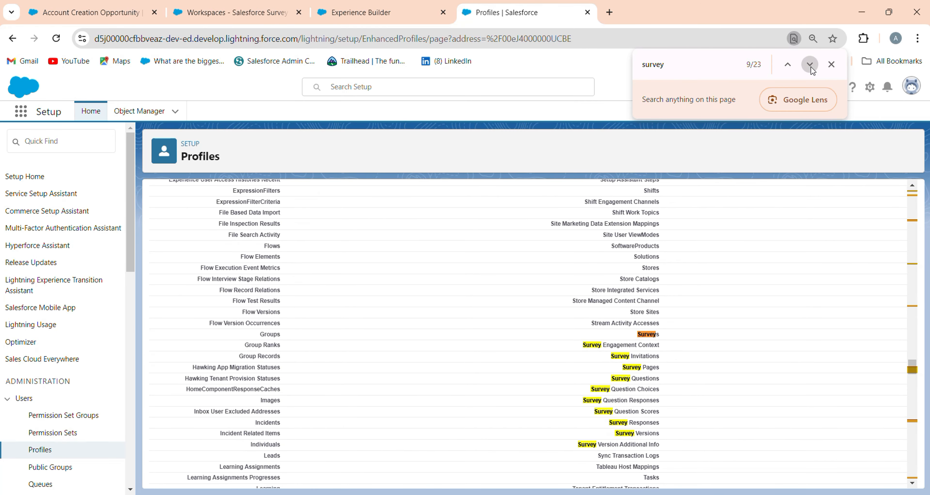
{"action": "left_click", "coordinate": [810, 65]}
{"action": "left_click", "coordinate": [810, 65]}
{"action": "left_click", "coordinate": [810, 65]}
{"action": "left_click", "coordinate": [810, 65]}
{"action": "left_click", "coordinate": [810, 66]}
{"action": "left_click", "coordinate": [809, 66]}
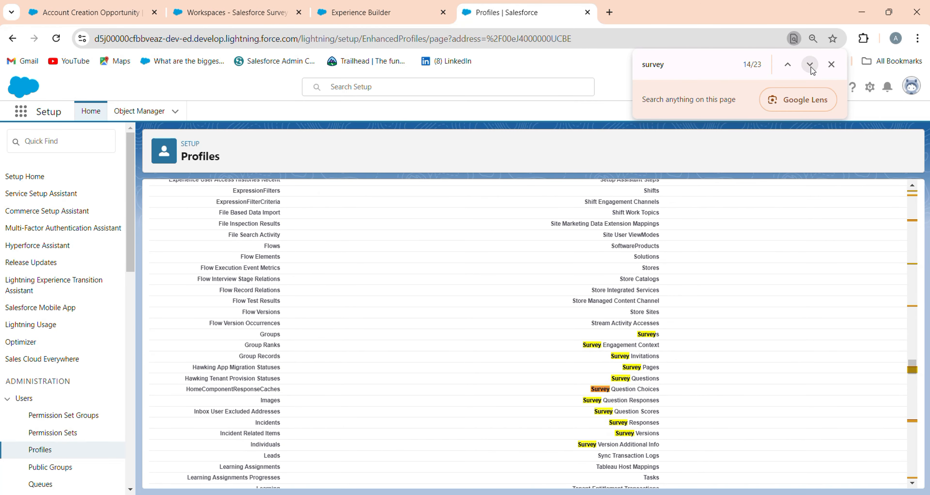
{"action": "scroll", "coordinate": [671, 342], "scroll_direction": "down", "scroll_amount": 15}
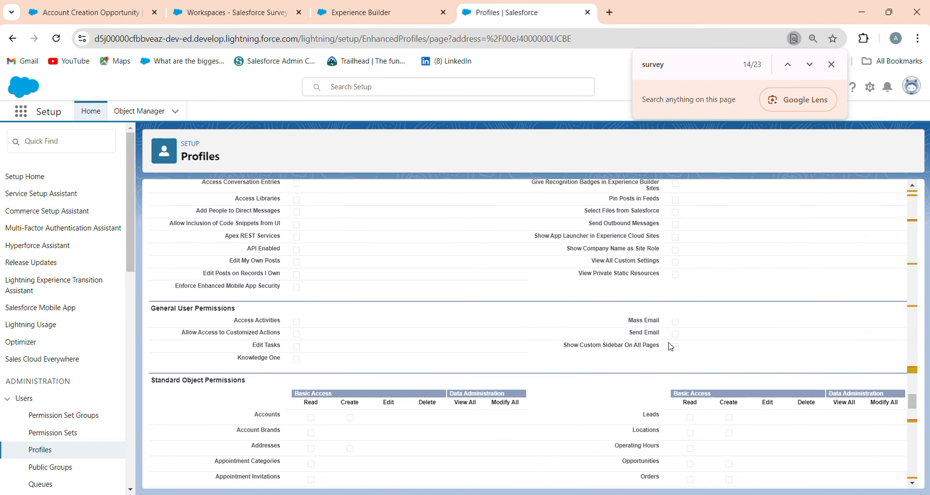
{"action": "scroll", "coordinate": [670, 343], "scroll_direction": "up", "scroll_amount": 12}
{"action": "left_click_drag", "start_coordinate": [912, 373], "coordinate": [912, 189]}
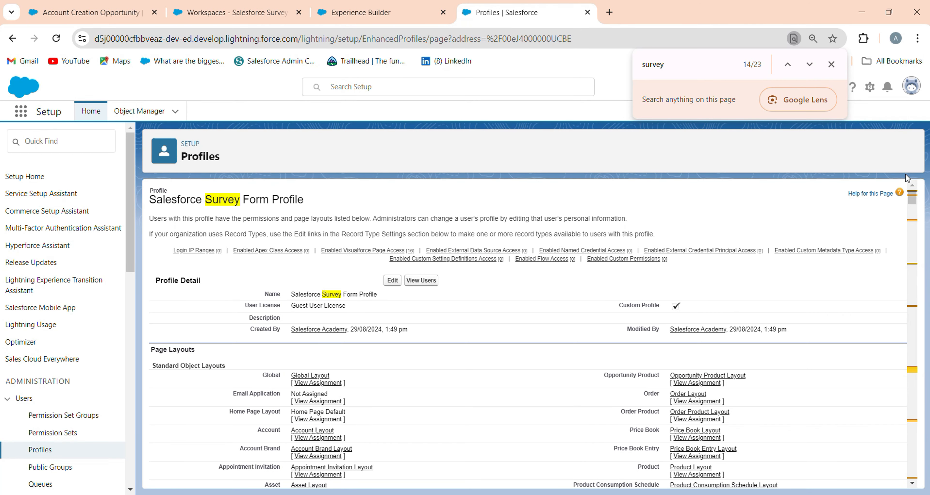
Step: Edit the guest profile to grant Read on Surveys and Survey Invitations, and Read and Create on Survey Responses
{"action": "left_click", "coordinate": [400, 285]}
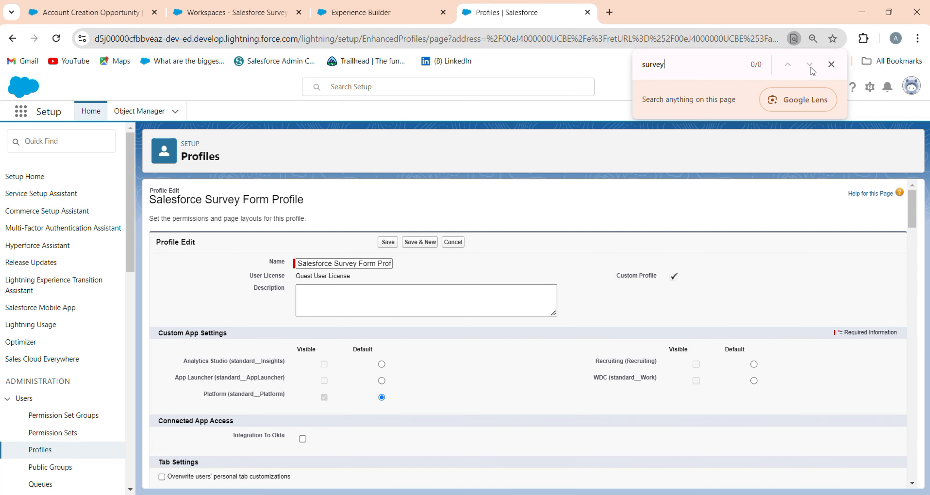
{"action": "left_click", "coordinate": [810, 67]}
{"action": "left_click", "coordinate": [811, 68]}
{"action": "left_click", "coordinate": [811, 67]}
{"action": "left_click", "coordinate": [811, 67]}
{"action": "left_click", "coordinate": [811, 68]}
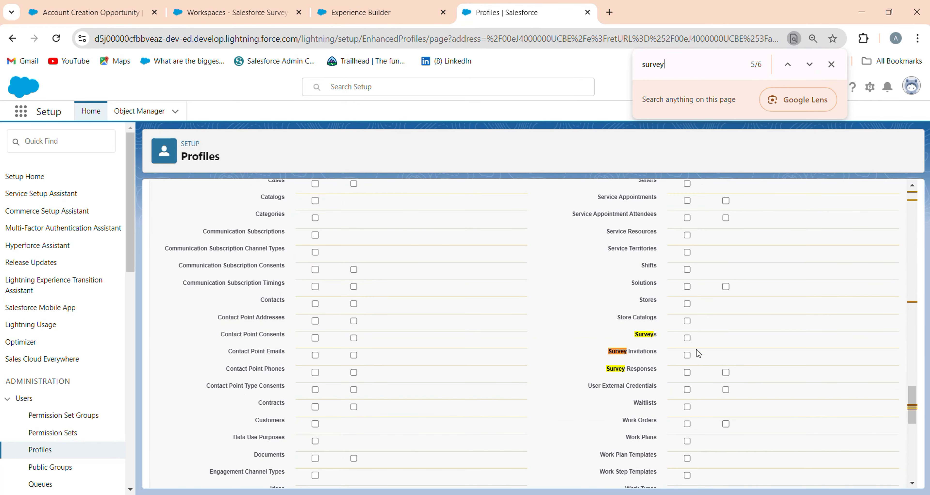
{"action": "scroll", "coordinate": [702, 354], "scroll_direction": "up", "scroll_amount": 6}
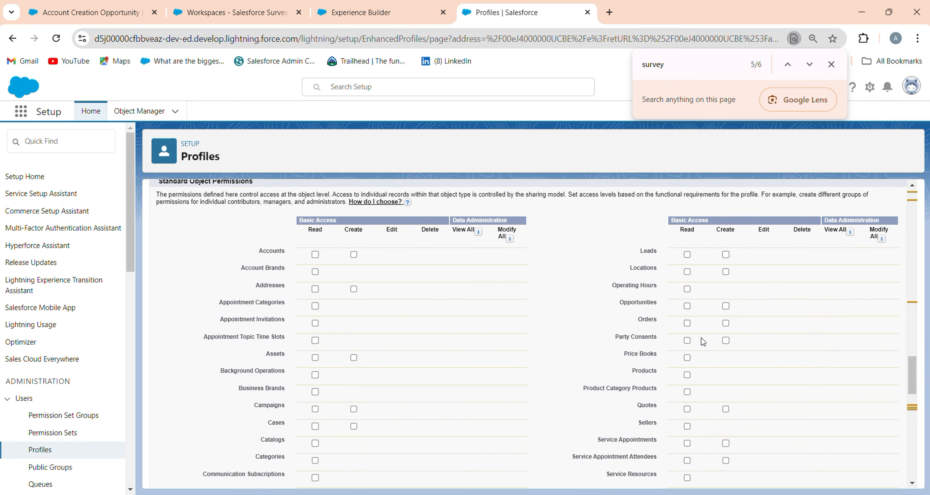
{"action": "scroll", "coordinate": [707, 315], "scroll_direction": "down", "scroll_amount": 5}
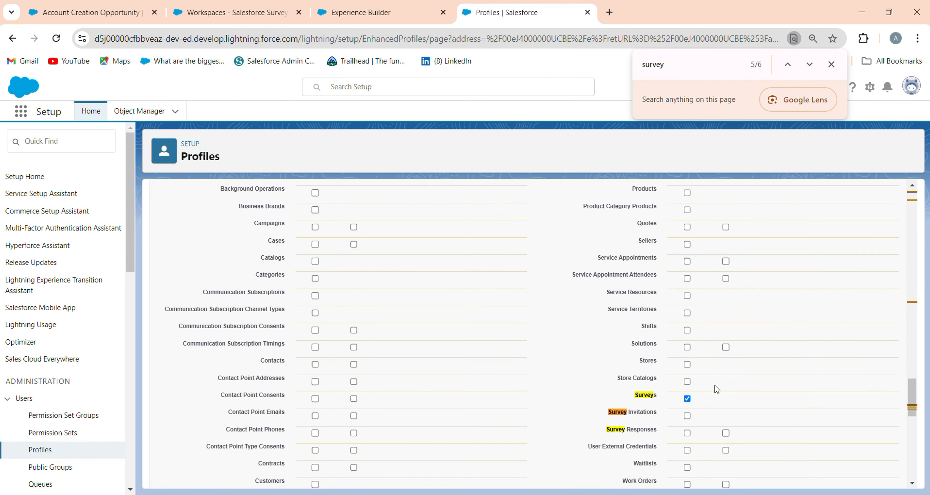
{"action": "left_click", "coordinate": [688, 414]}
{"action": "left_click", "coordinate": [687, 432]}
{"action": "left_click", "coordinate": [726, 433]}
{"action": "scroll", "coordinate": [627, 379], "scroll_direction": "up", "scroll_amount": 15}
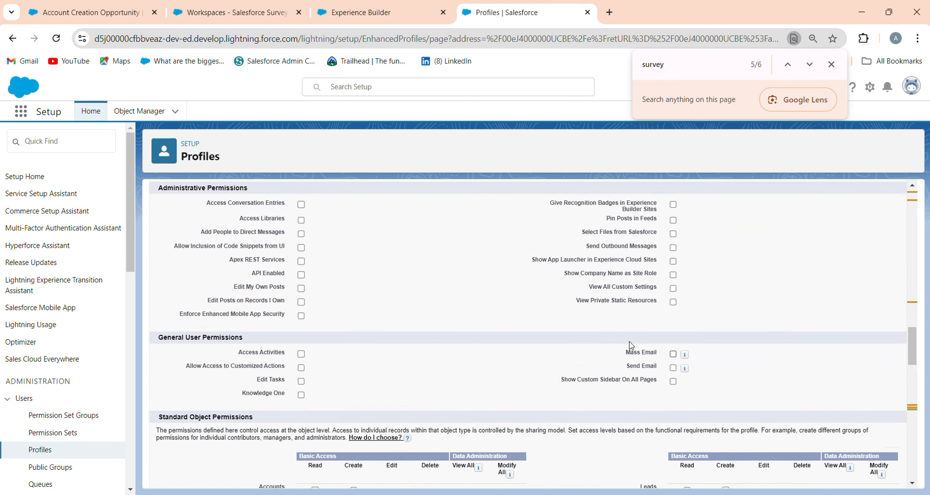
{"action": "scroll", "coordinate": [620, 321], "scroll_direction": "up", "scroll_amount": 5}
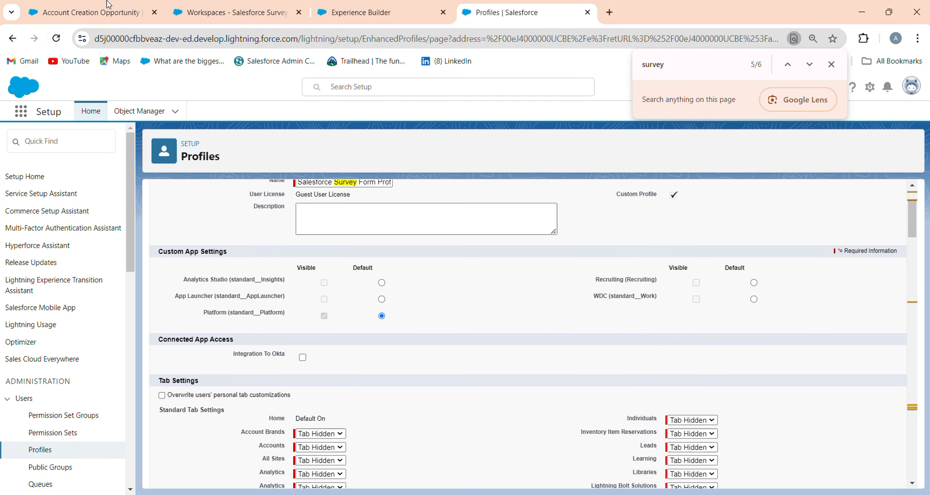
Step: Open Survey Settings from Setup in a separate browser tab and switch Surveys off and back on
{"action": "left_click", "coordinate": [105, 16]}
{"action": "left_click", "coordinate": [860, 87]}
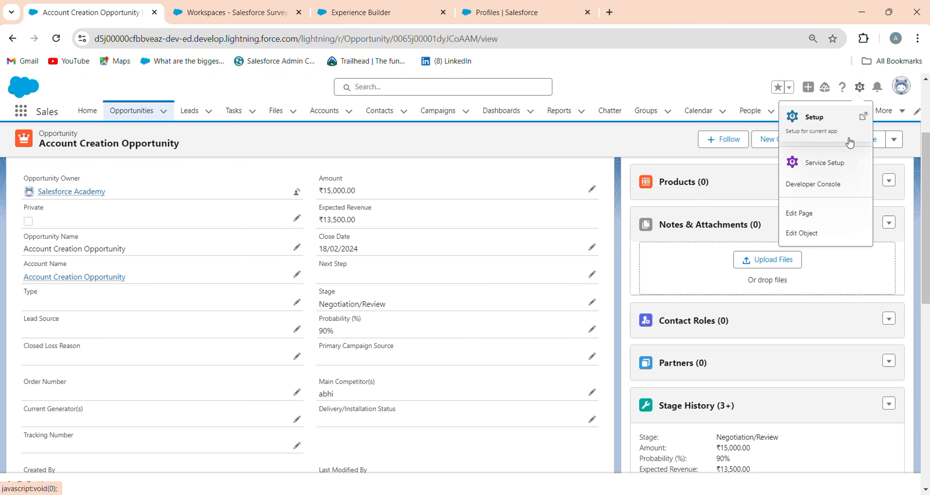
{"action": "left_click", "coordinate": [788, 140]}
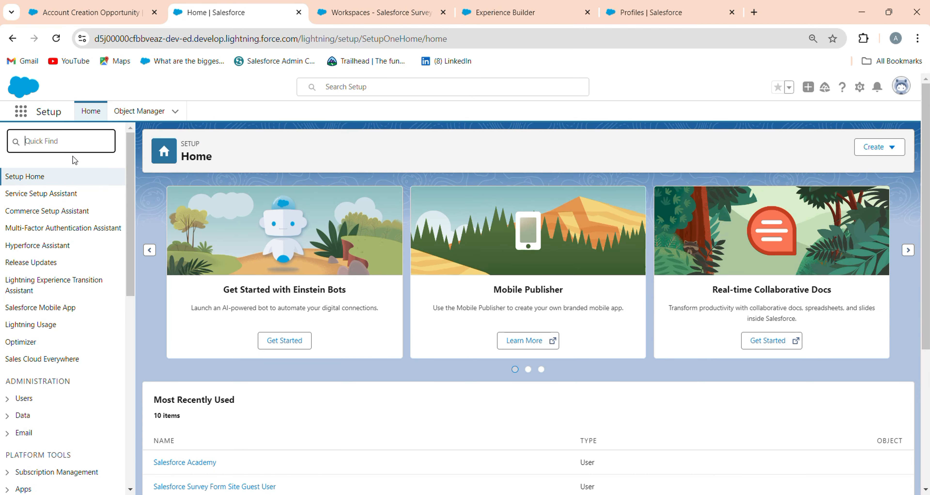
{"action": "type", "text": "surv"}
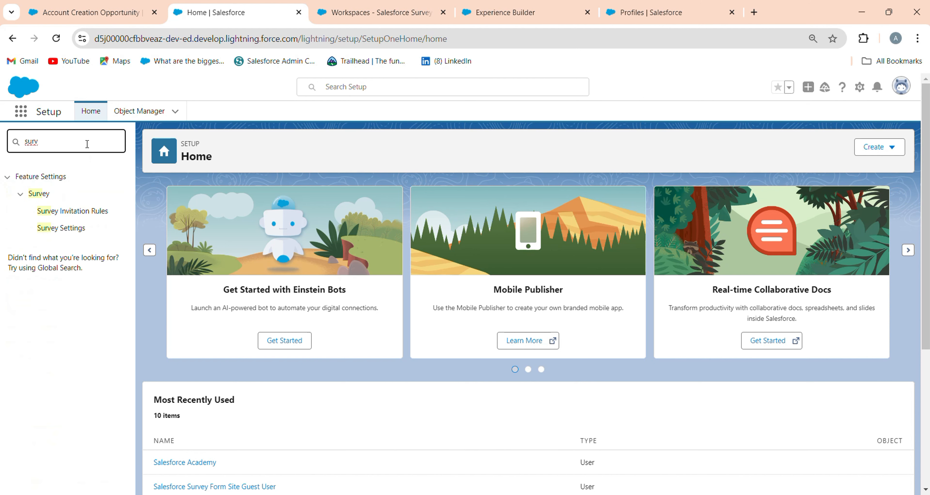
{"action": "left_click", "coordinate": [62, 229]}
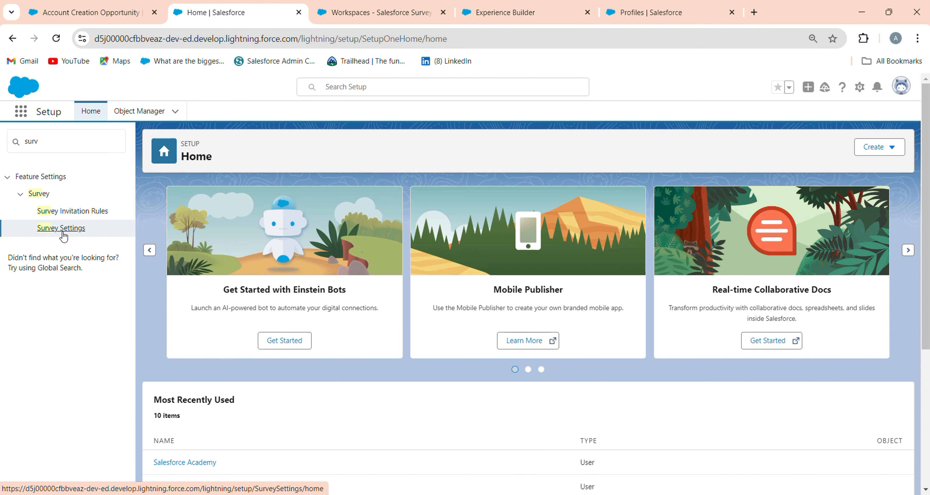
{"action": "left_click", "coordinate": [63, 231]}
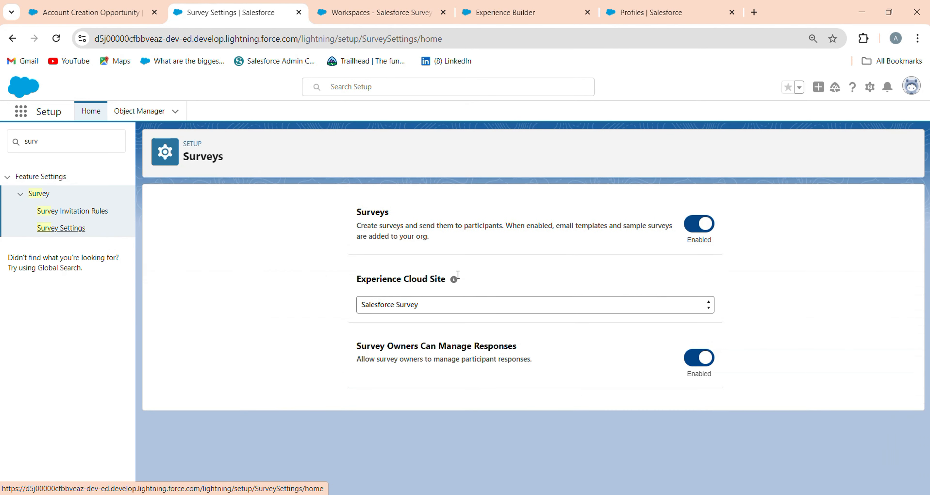
{"action": "left_click", "coordinate": [695, 228]}
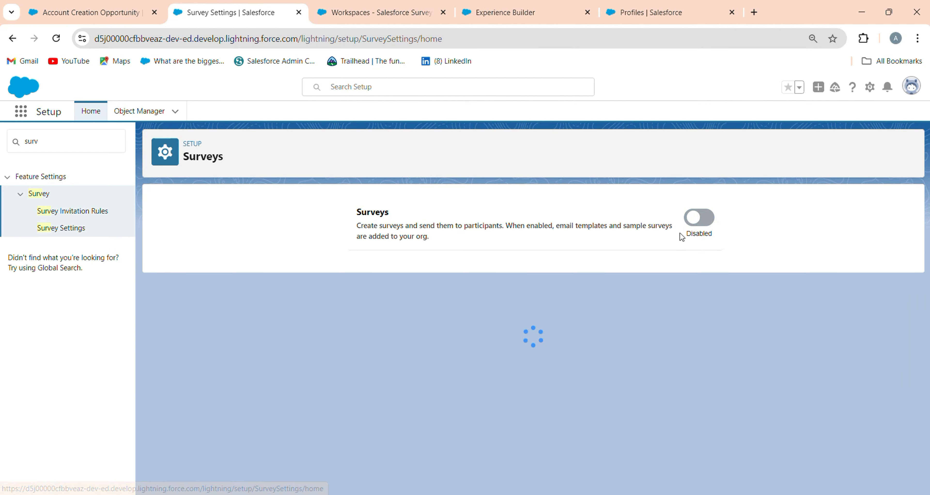
{"action": "left_click", "coordinate": [694, 218]}
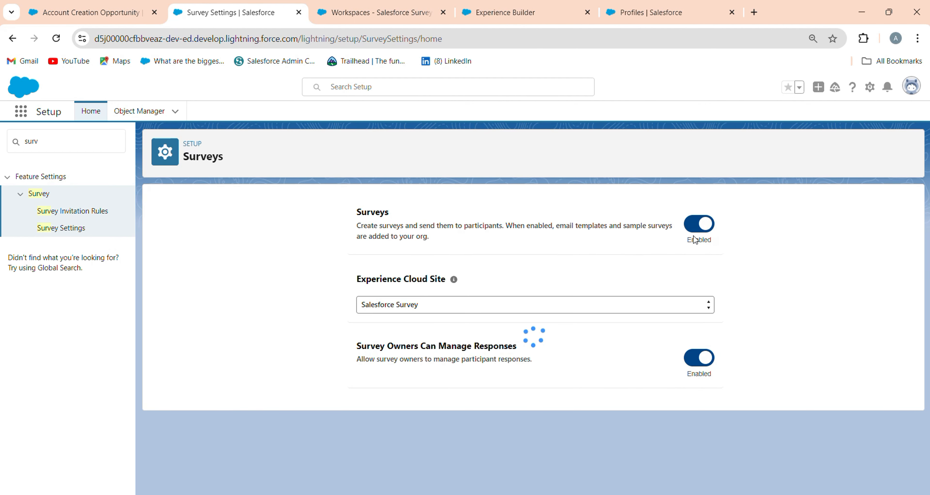
Step: Return to the guest profile, review its survey object permissions, and save the profile
{"action": "left_click", "coordinate": [633, 11]}
{"action": "scroll", "coordinate": [637, 370], "scroll_direction": "down", "scroll_amount": 15}
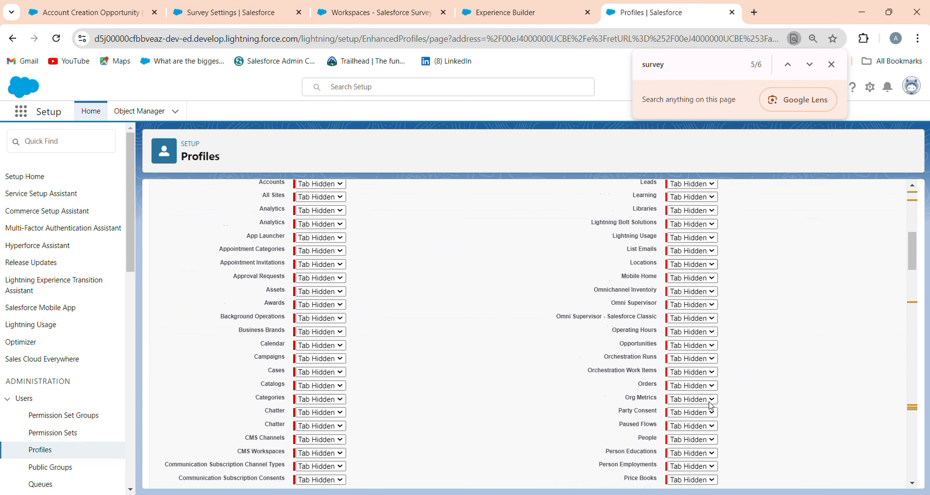
{"action": "scroll", "coordinate": [730, 388], "scroll_direction": "down", "scroll_amount": 10}
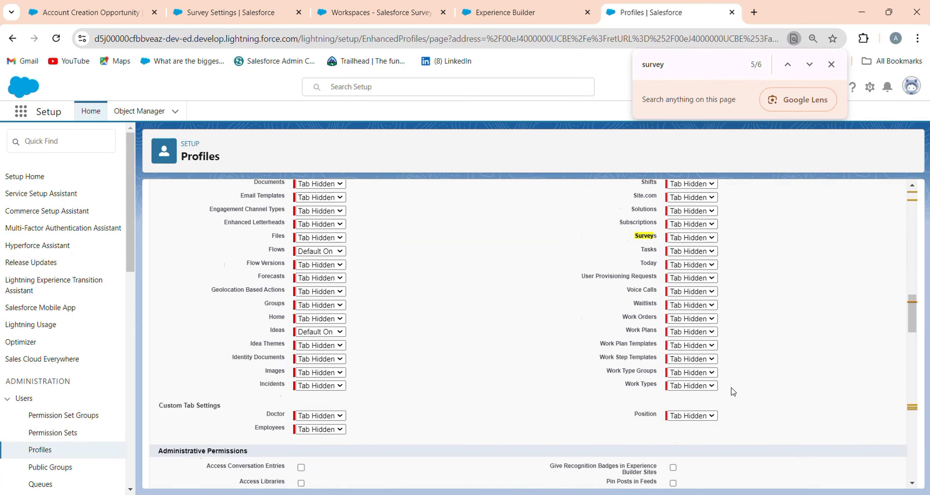
{"action": "scroll", "coordinate": [731, 383], "scroll_direction": "down", "scroll_amount": 12}
{"action": "scroll", "coordinate": [731, 377], "scroll_direction": "up", "scroll_amount": 5}
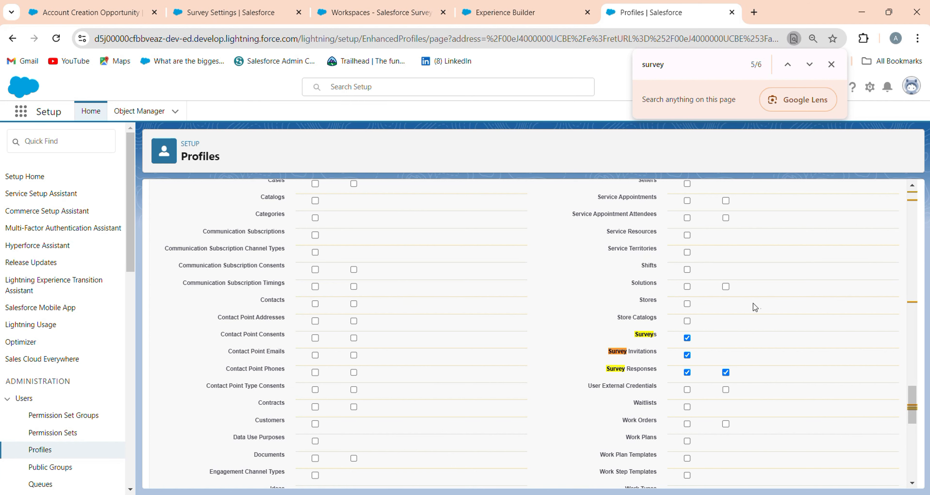
{"action": "left_click_drag", "start_coordinate": [914, 406], "coordinate": [912, 153]}
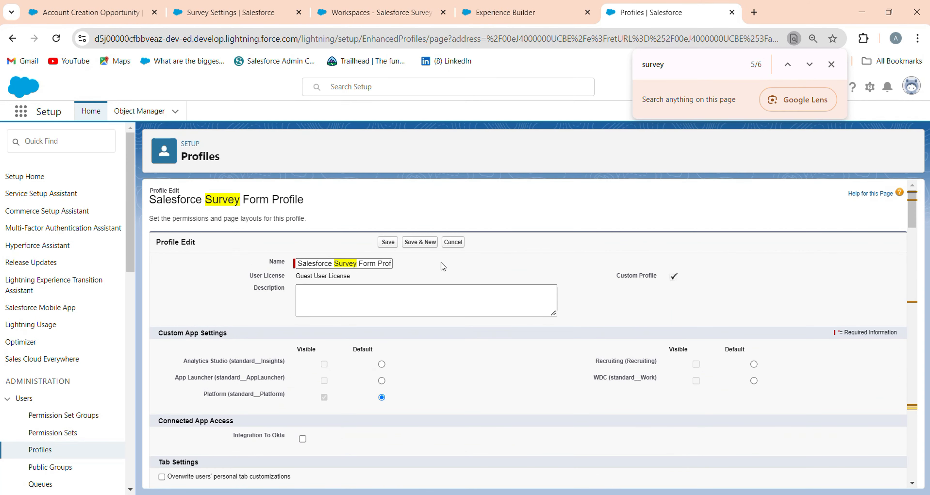
{"action": "left_click", "coordinate": [387, 242]}
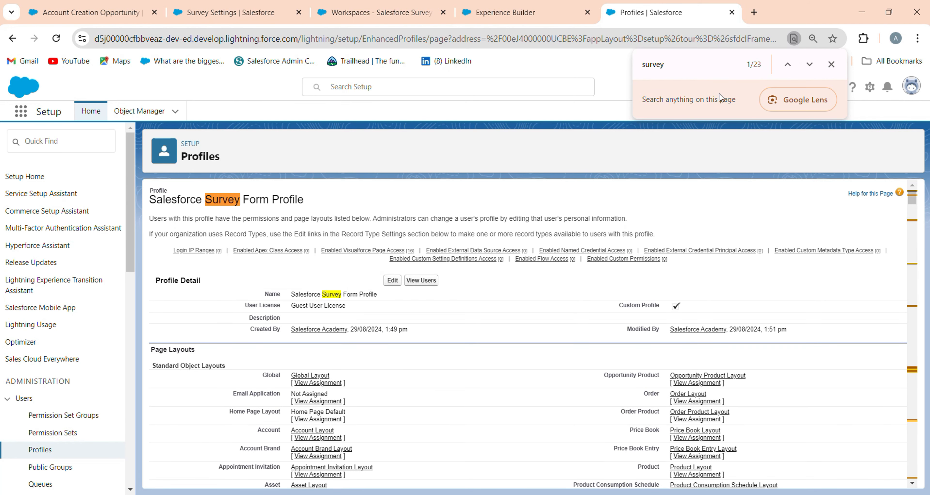
{"action": "left_click", "coordinate": [831, 64]}
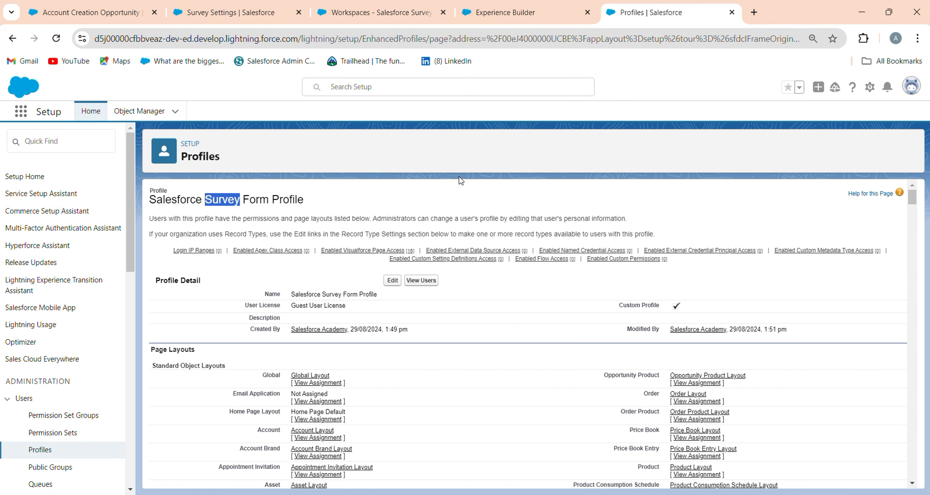
Step: Close the browser tab with the Salesforce Survey Form site's Workspaces page
{"action": "left_click", "coordinate": [328, 13]}
{"action": "left_click", "coordinate": [231, 12]}
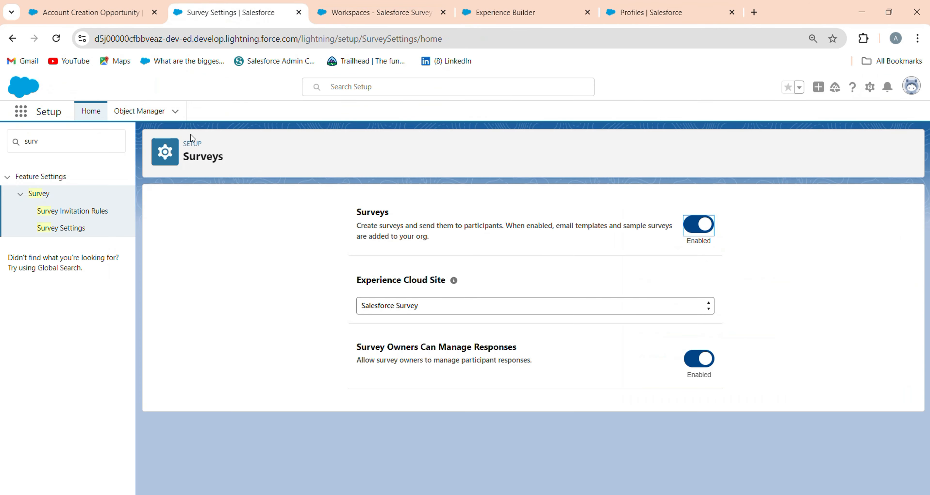
{"action": "left_click", "coordinate": [108, 7]}
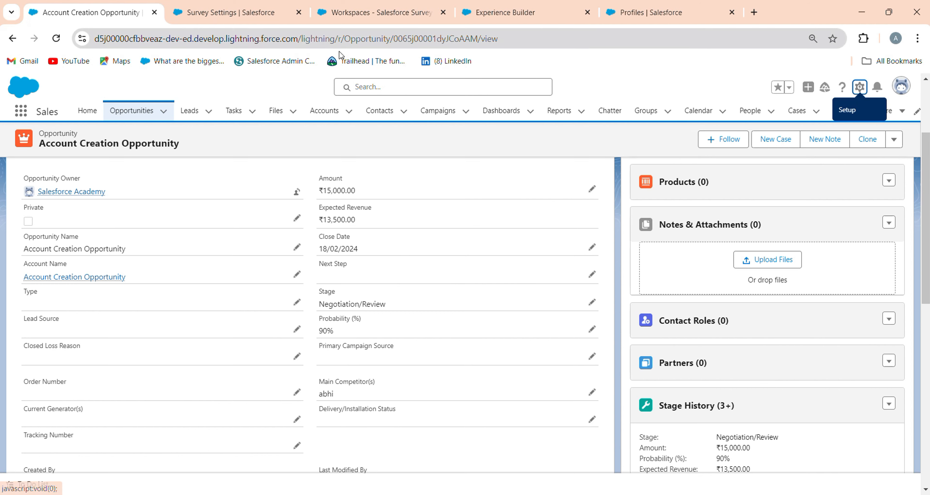
{"action": "left_click", "coordinate": [347, 12]}
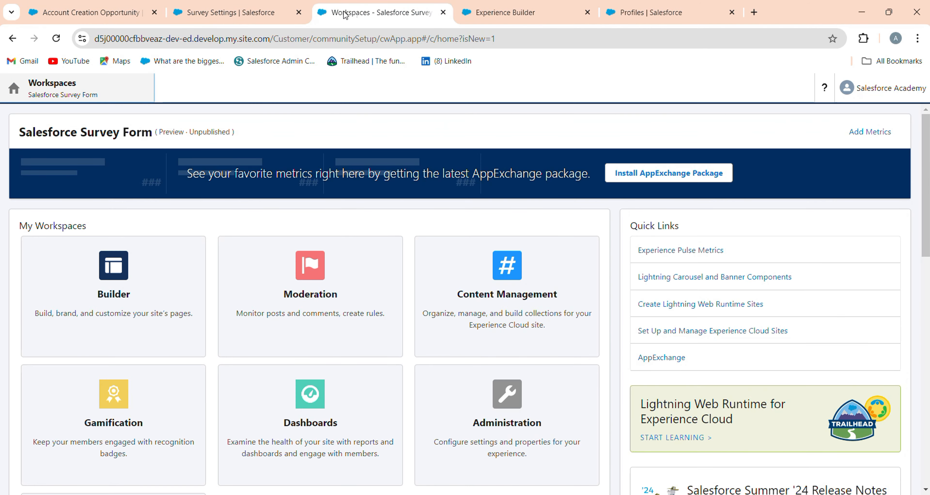
{"action": "left_click_drag", "start_coordinate": [348, 14], "coordinate": [229, 13]}
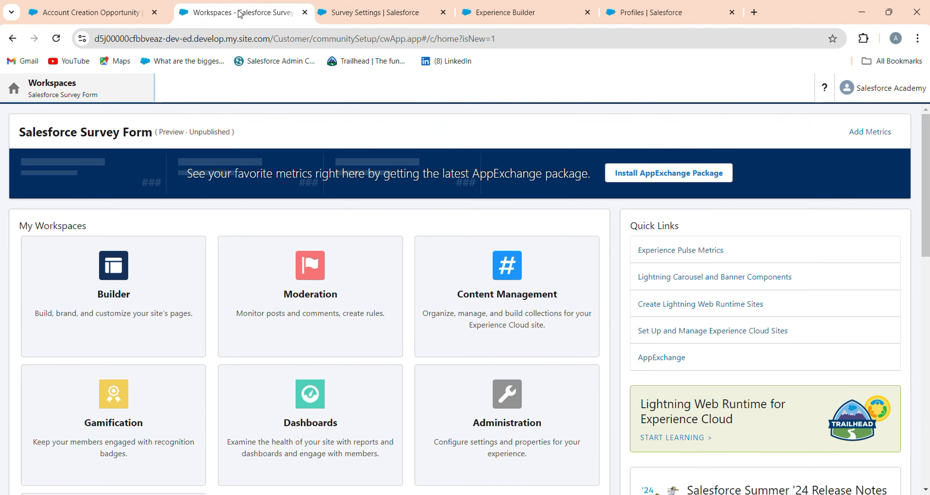
{"action": "left_click", "coordinate": [299, 14]}
Step: Publish the Salesforce Survey Form site from Experience Builder and confirm the publication
{"action": "left_click", "coordinate": [347, 13]}
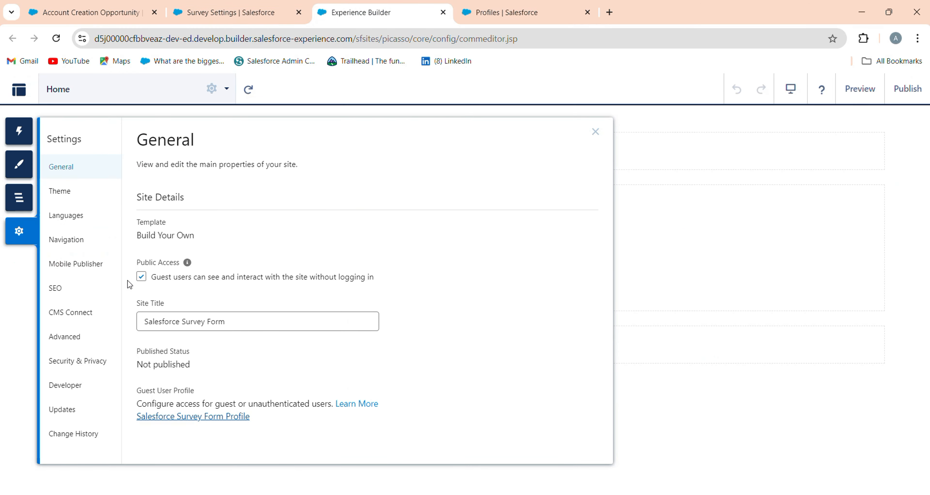
{"action": "left_click", "coordinate": [907, 96]}
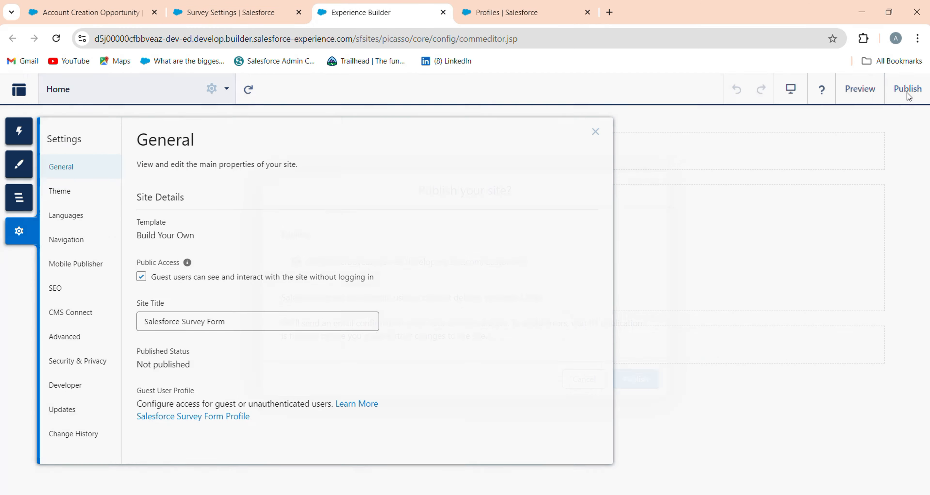
{"action": "left_click", "coordinate": [644, 382]}
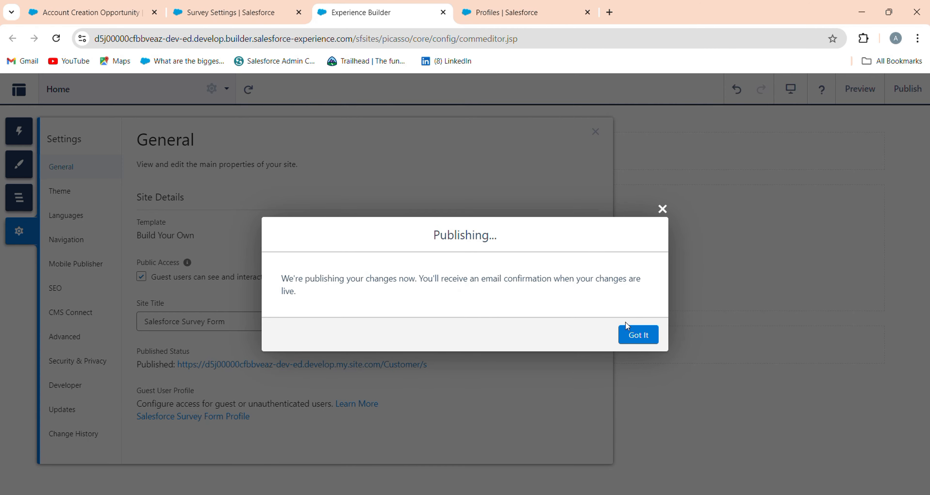
Step: Dismiss the publishing notice and open the Members page in the Salesforce Survey Form site's Administration workspace
{"action": "left_click", "coordinate": [642, 336]}
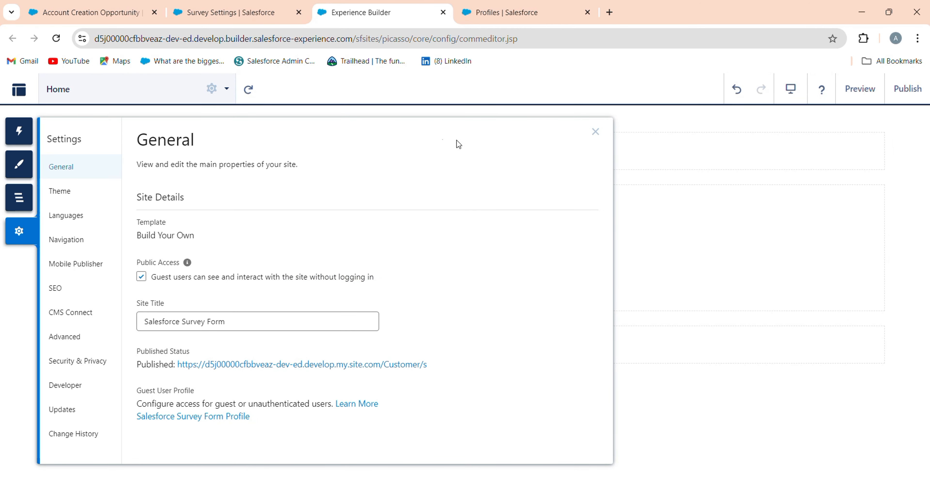
{"action": "left_click", "coordinate": [595, 132]}
{"action": "left_click", "coordinate": [19, 89]}
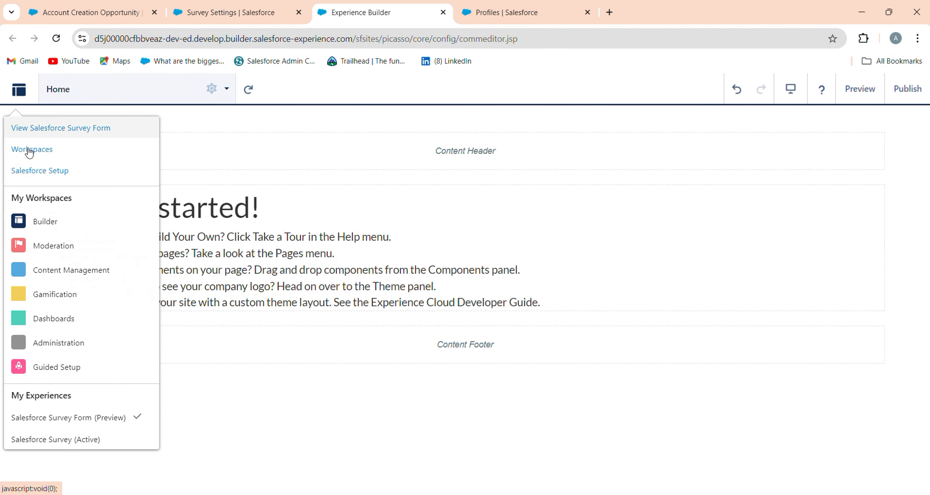
{"action": "left_click", "coordinate": [39, 345]}
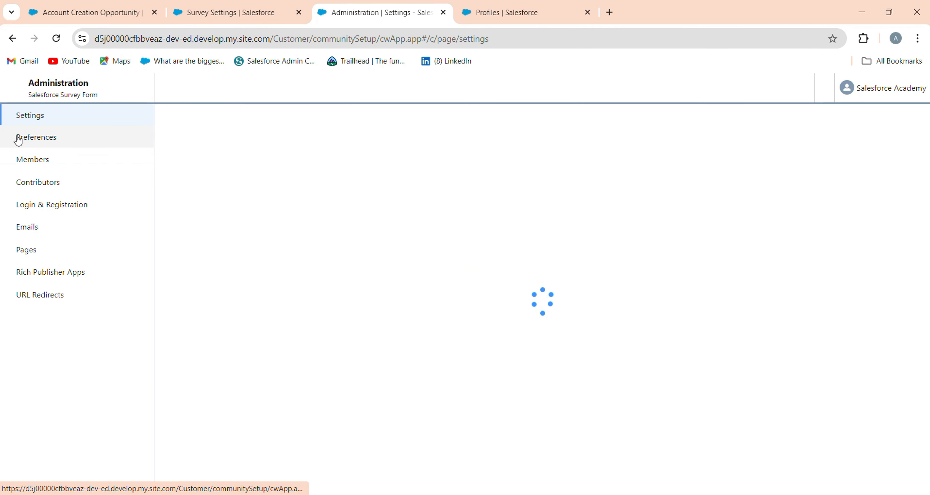
{"action": "left_click", "coordinate": [28, 138]}
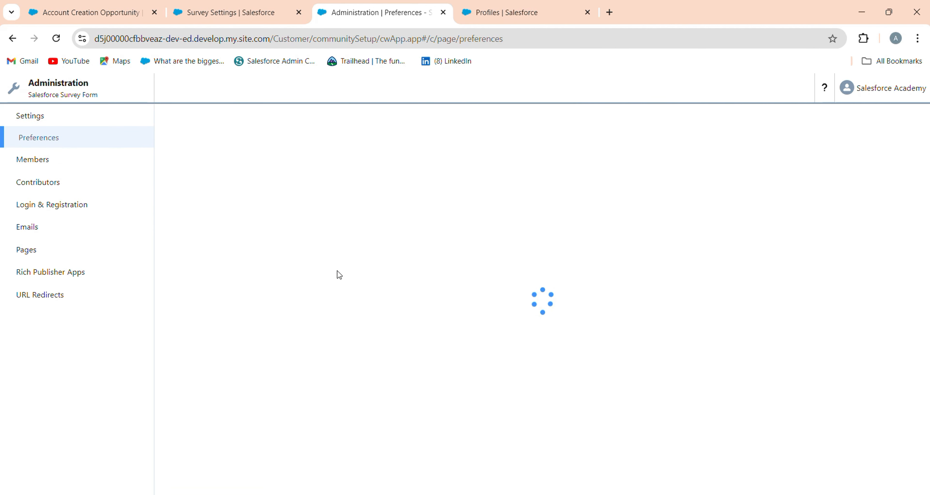
{"action": "left_click", "coordinate": [41, 160]}
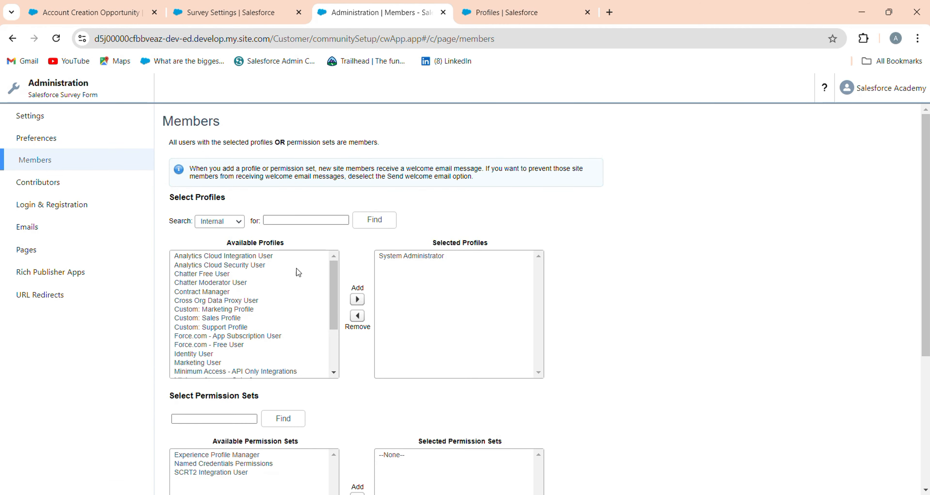
Step: Filter the available profiles by All, add Customer Community User to the site's selected profiles, and save the members
{"action": "scroll", "coordinate": [269, 300], "scroll_direction": "down", "scroll_amount": 3}
{"action": "left_click", "coordinate": [216, 226]}
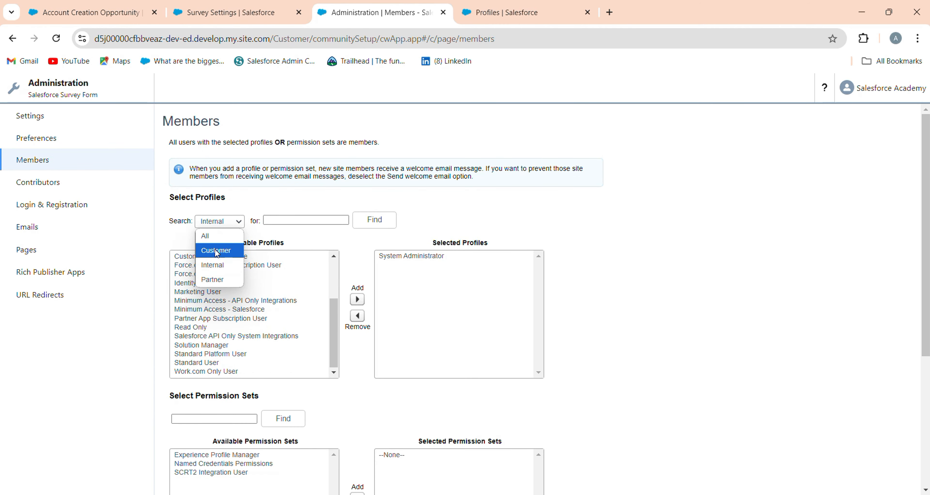
{"action": "left_click", "coordinate": [210, 234]}
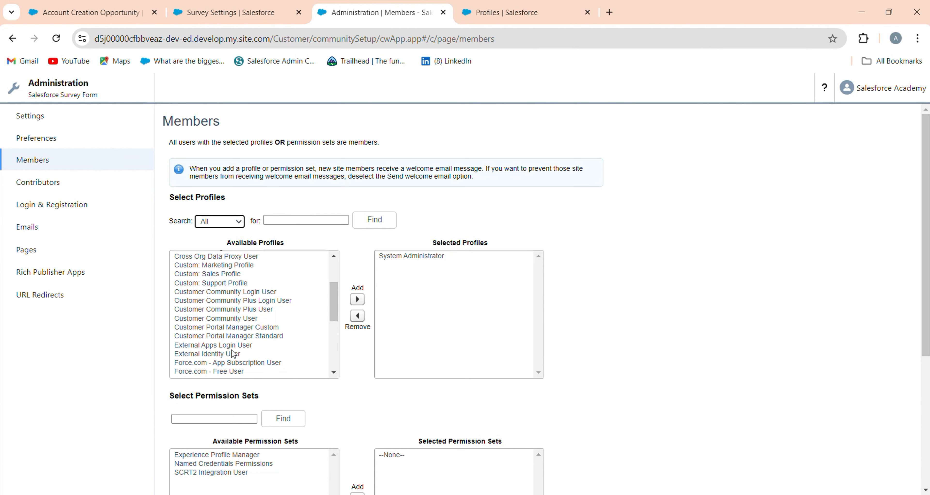
{"action": "left_click", "coordinate": [231, 319]}
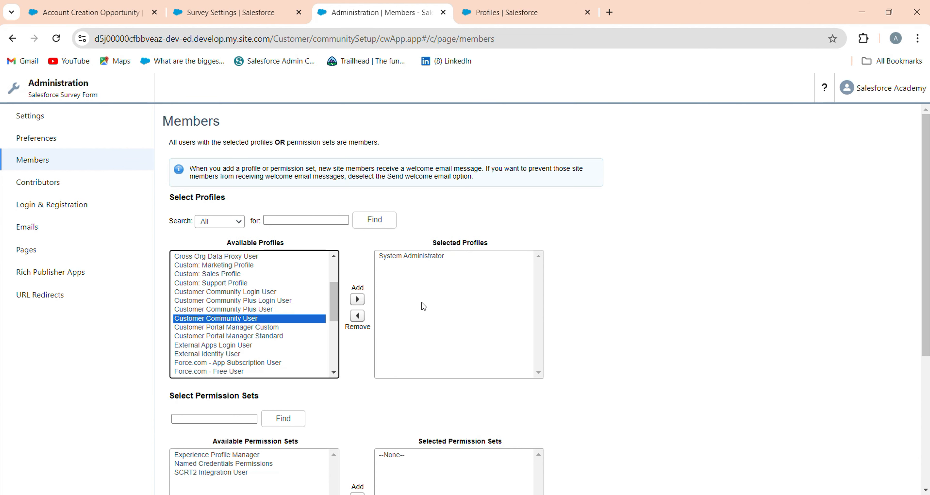
{"action": "left_click", "coordinate": [357, 299]}
{"action": "scroll", "coordinate": [331, 452], "scroll_direction": "down", "scroll_amount": 5}
{"action": "left_click", "coordinate": [324, 473]}
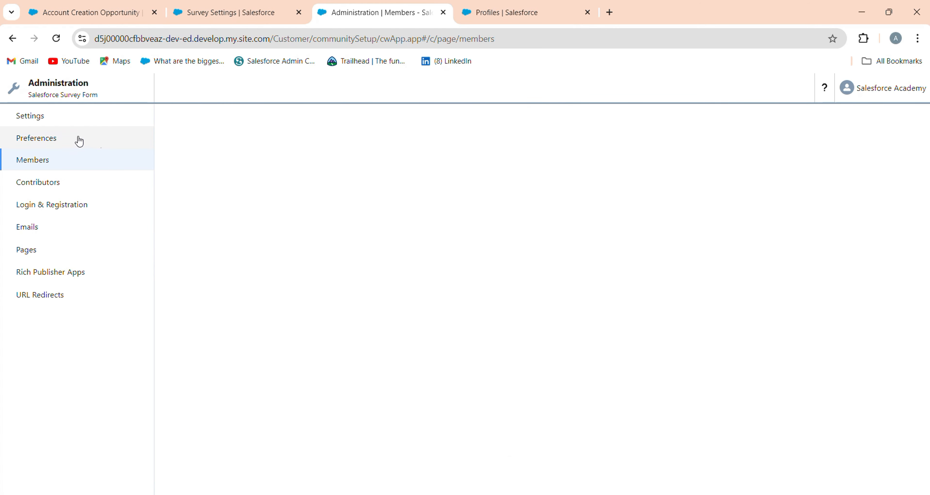
Step: Activate the Salesforce Survey Form site from its Administration settings and confirm the activation
{"action": "left_click", "coordinate": [87, 125]}
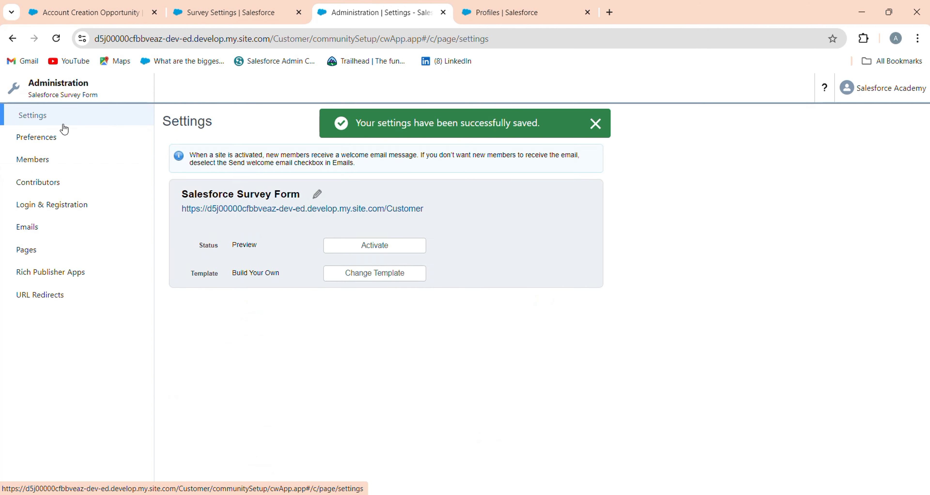
{"action": "left_click", "coordinate": [353, 248]}
{"action": "left_click", "coordinate": [519, 128]}
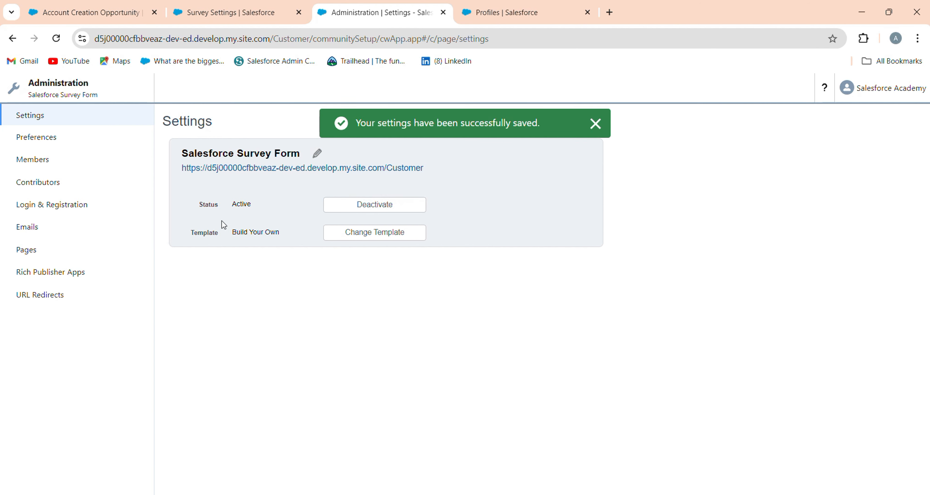
Step: Close the existing browser tab with Survey Settings and return to the Account Creation Opportunity record
{"action": "left_click", "coordinate": [83, 13]}
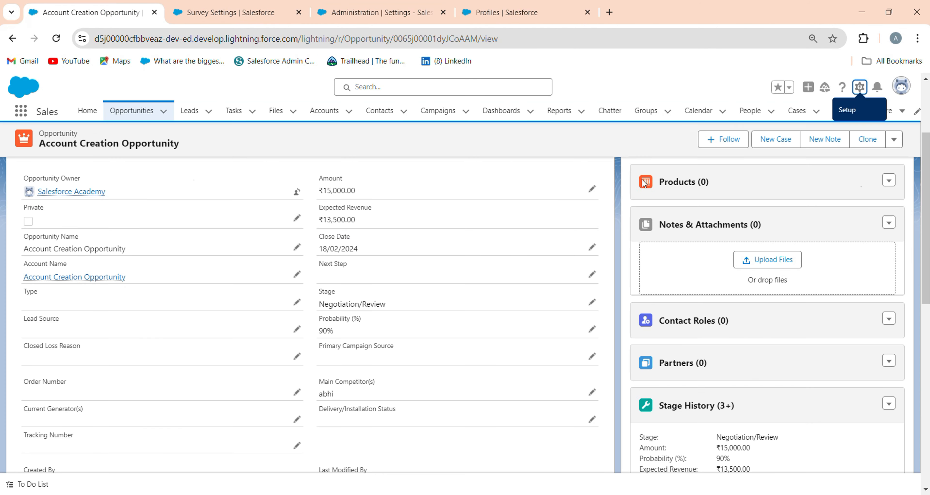
{"action": "left_click", "coordinate": [177, 11]}
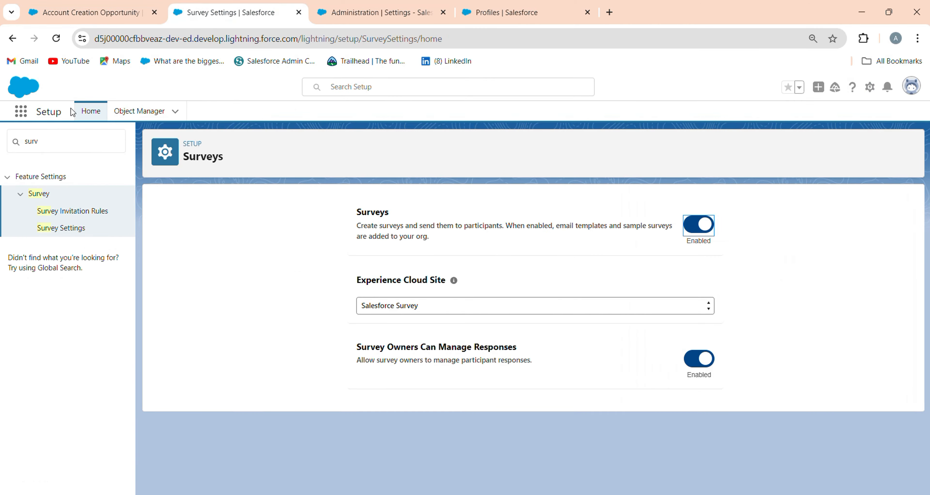
{"action": "left_click", "coordinate": [89, 111]}
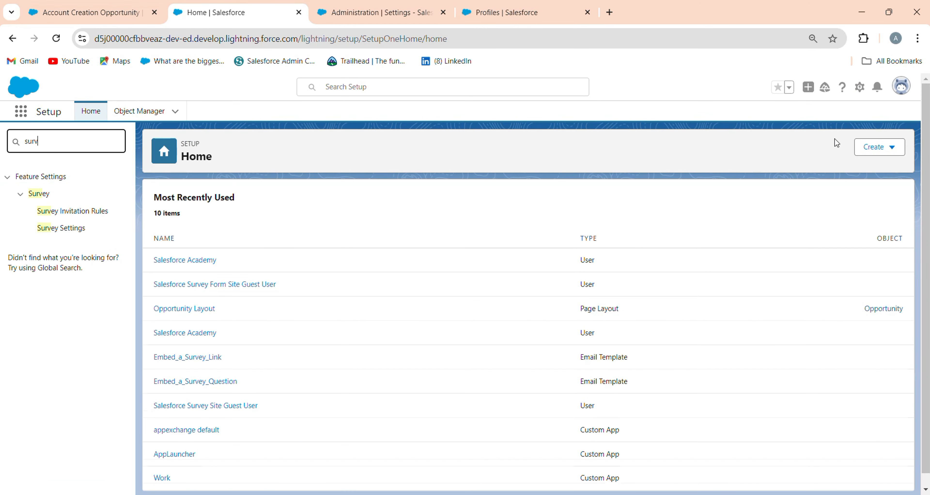
{"action": "left_click", "coordinate": [298, 13]}
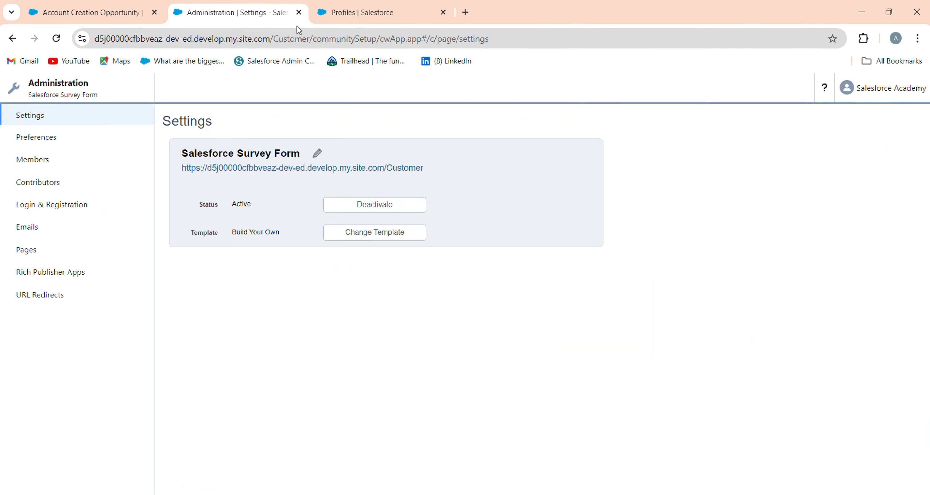
{"action": "left_click", "coordinate": [93, 8]}
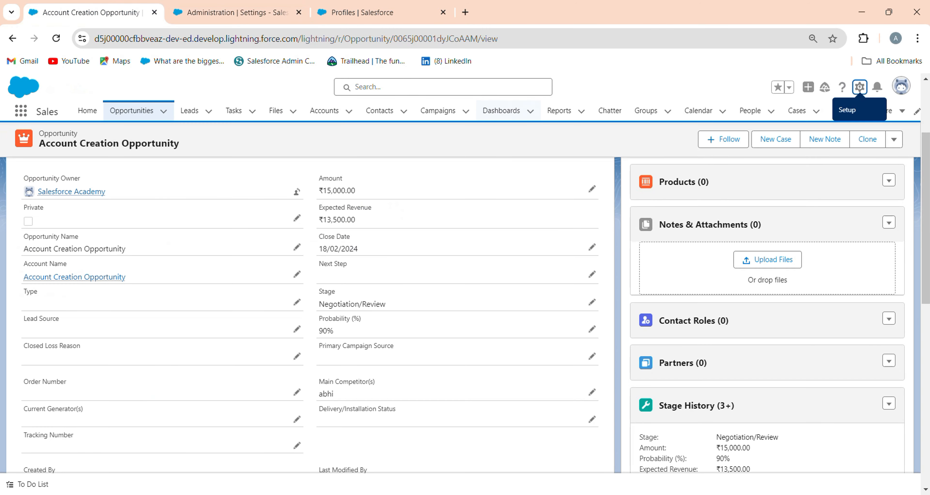
Step: Open Setup in a new browser tab, search for "surve", and open Survey Settings
{"action": "left_click", "coordinate": [858, 88]}
{"action": "left_click", "coordinate": [794, 124]}
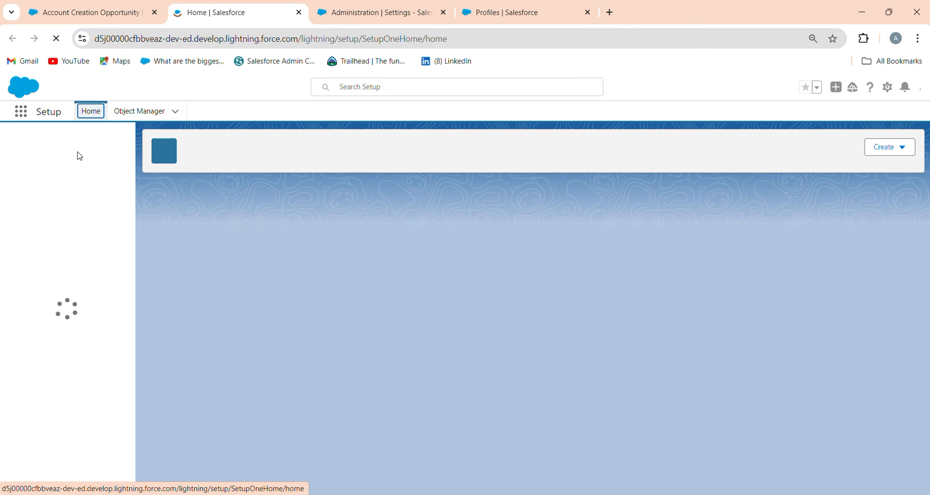
{"action": "left_click", "coordinate": [83, 147]}
{"action": "type", "text": "s"}
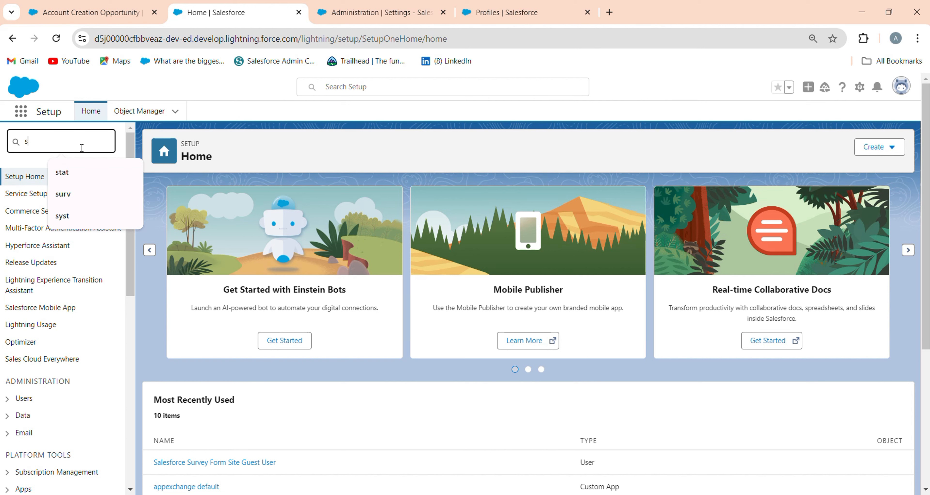
{"action": "type", "text": "urve"}
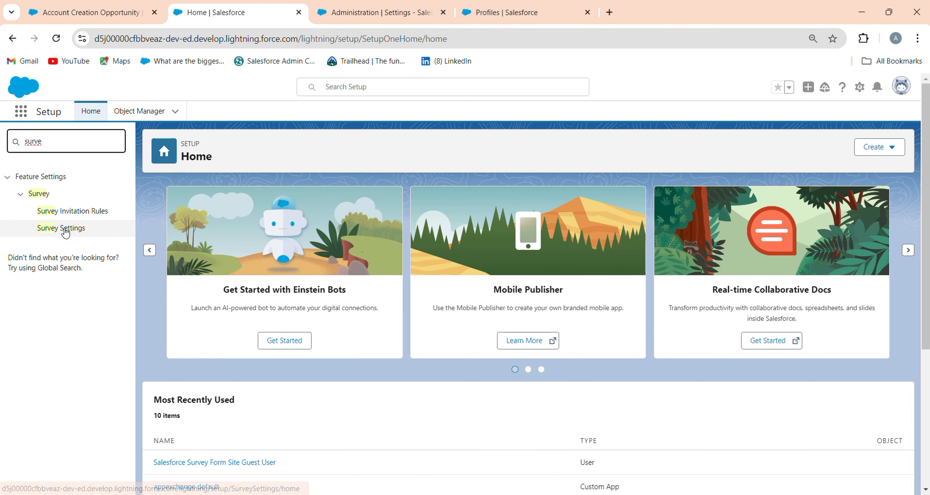
{"action": "left_click", "coordinate": [62, 229]}
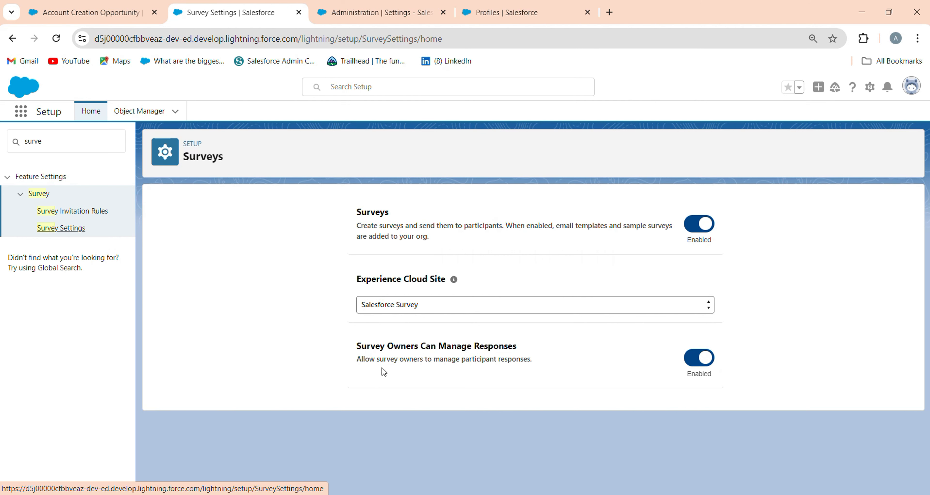
Step: Set the default Experience Cloud Site for surveys to Salesforce Survey Form
{"action": "left_click_drag", "start_coordinate": [362, 279], "coordinate": [448, 281]}
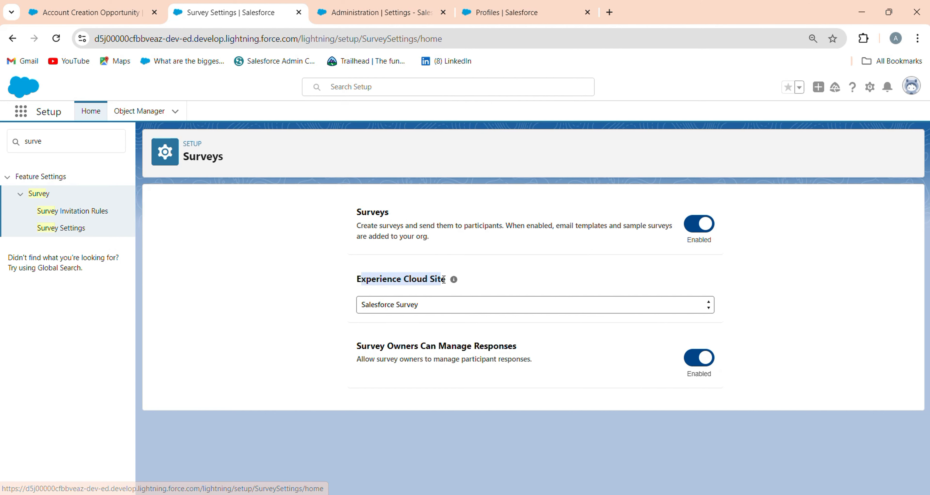
{"action": "left_click", "coordinate": [381, 303]}
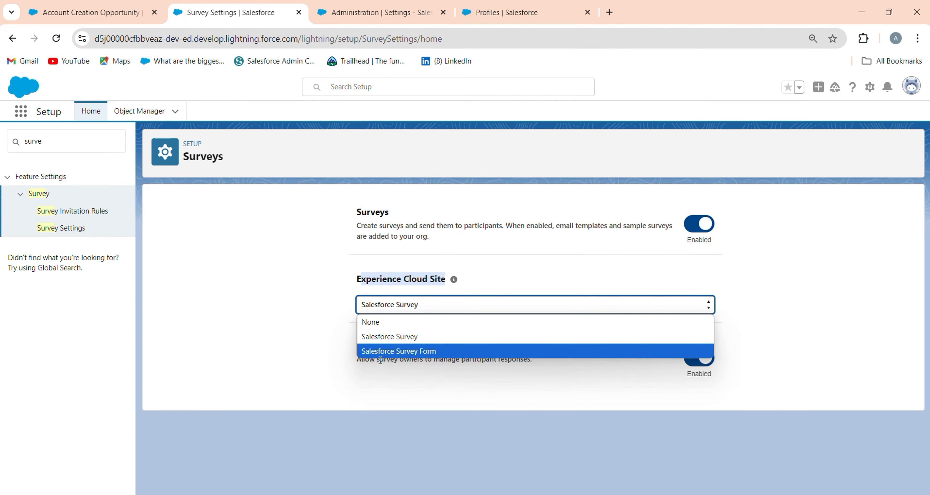
{"action": "left_click", "coordinate": [422, 310]}
{"action": "left_click", "coordinate": [415, 311]}
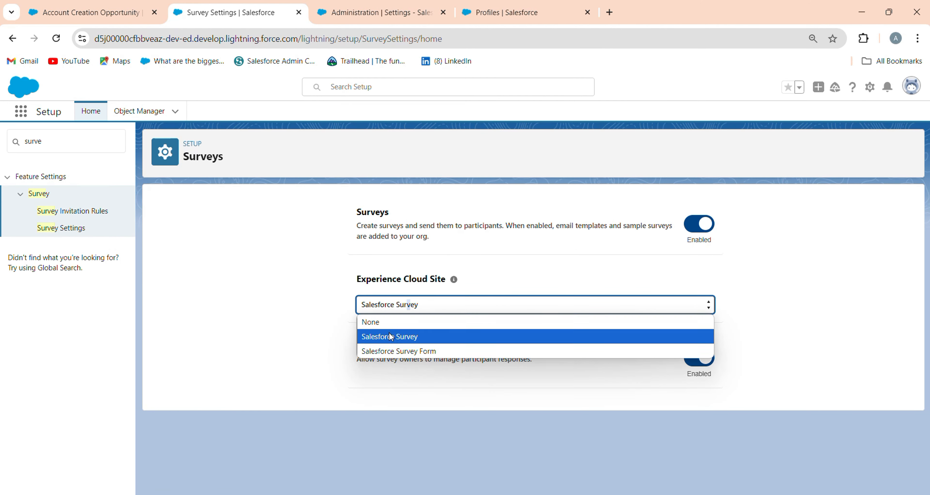
{"action": "left_click", "coordinate": [400, 321]}
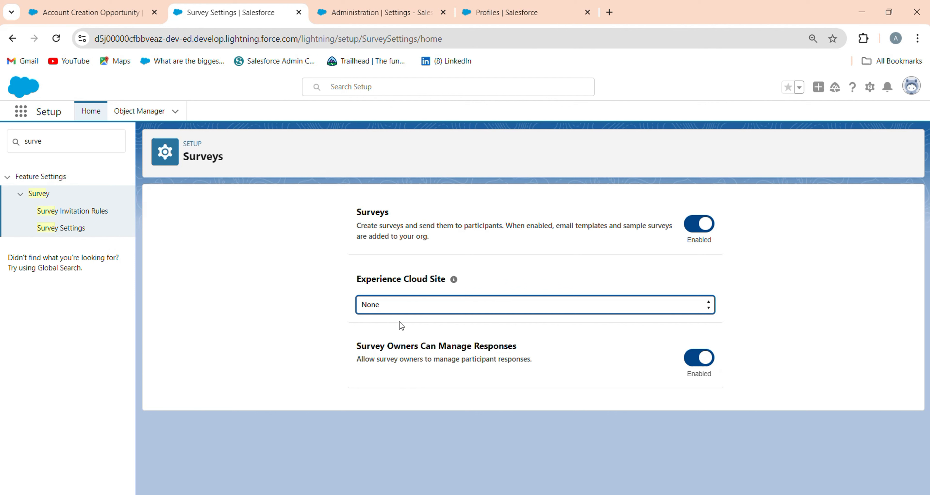
{"action": "left_click", "coordinate": [428, 311]}
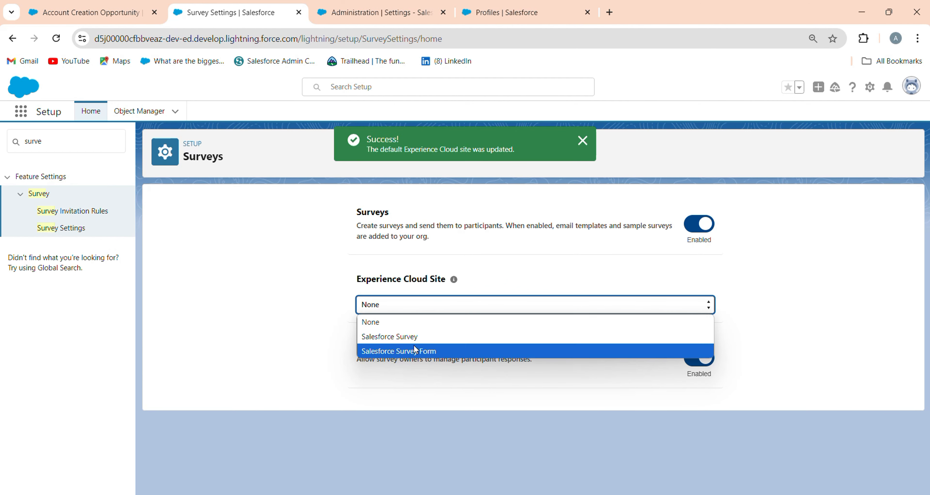
{"action": "left_click", "coordinate": [377, 352]}
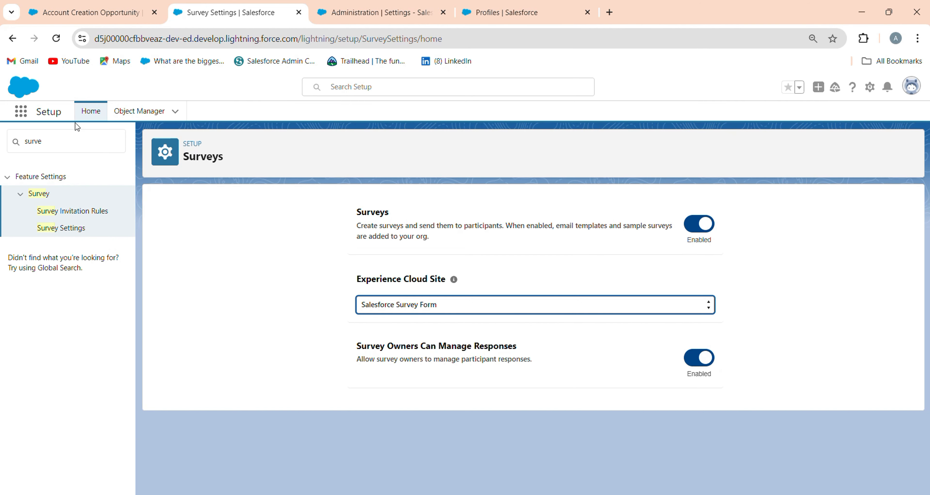
{"action": "left_click", "coordinate": [104, 13]}
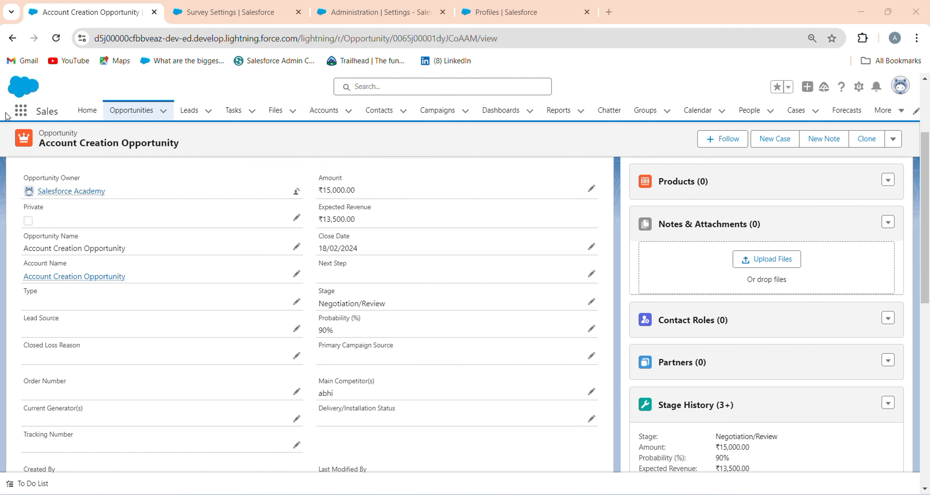
{"action": "left_click", "coordinate": [224, 12]}
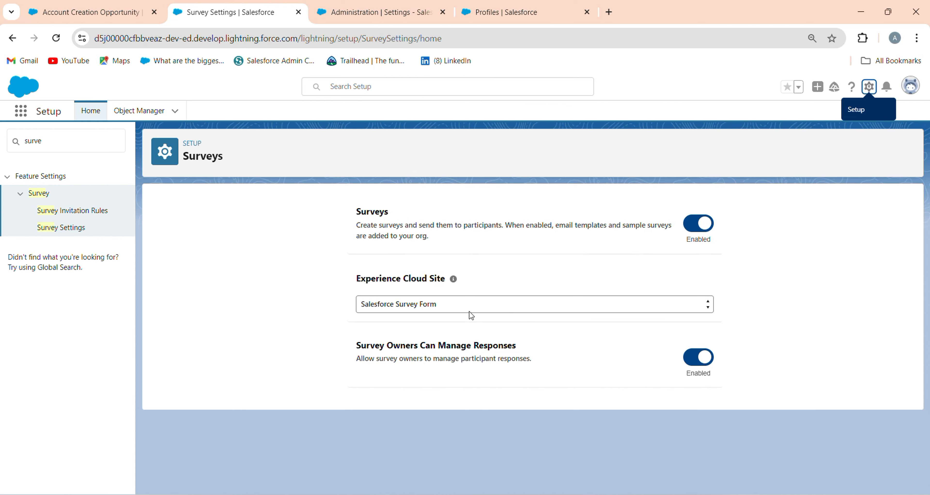
Step: From the opportunity record, add Surveys to the Sales app's navigation items and save the navigation bar
{"action": "left_click", "coordinate": [85, 13]}
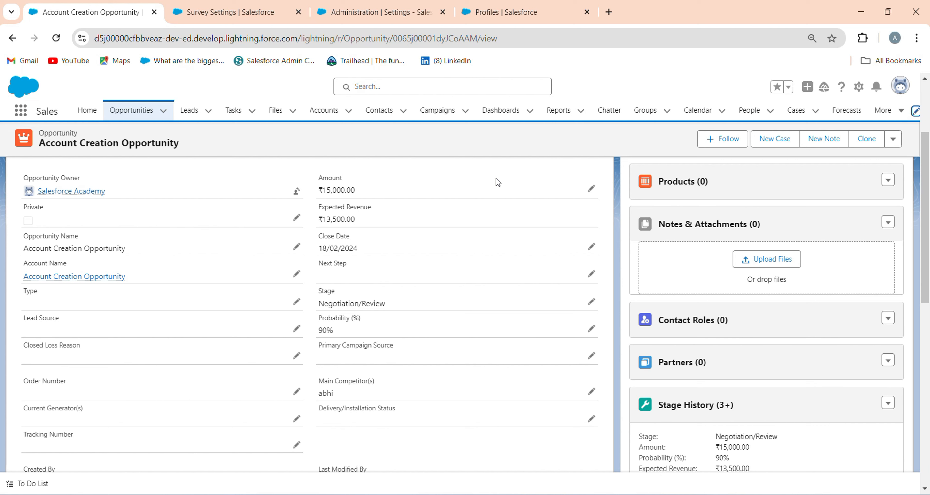
{"action": "left_click", "coordinate": [915, 115]}
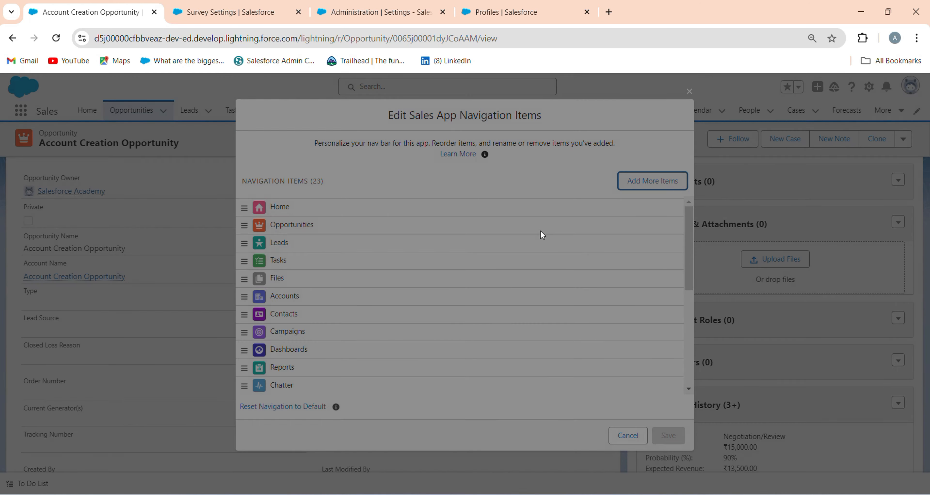
{"action": "left_click", "coordinate": [287, 186]}
{"action": "left_click", "coordinate": [414, 148]}
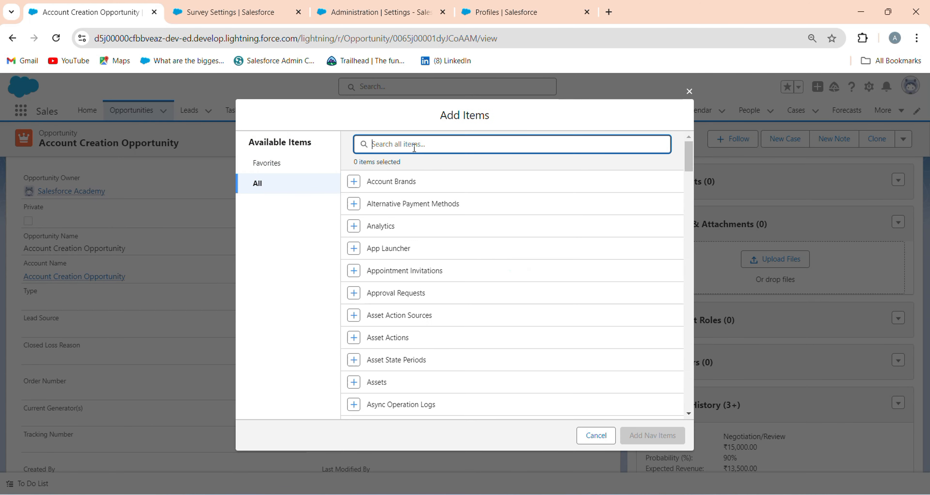
{"action": "type", "text": "sur"}
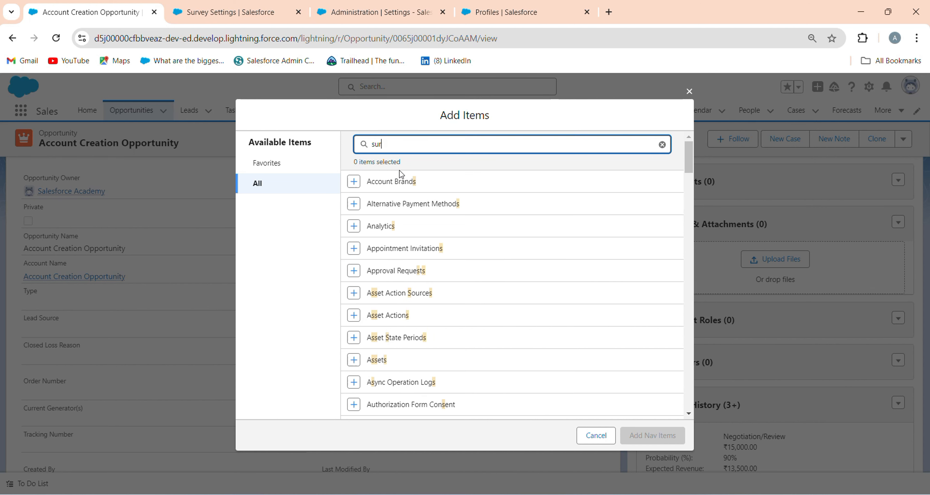
{"action": "type", "text": "v"}
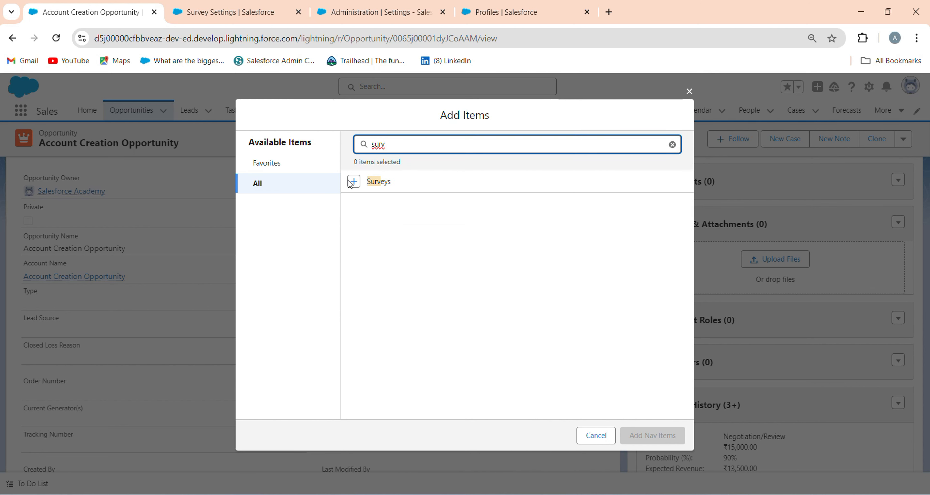
{"action": "left_click", "coordinate": [353, 181]}
{"action": "left_click", "coordinate": [646, 436]}
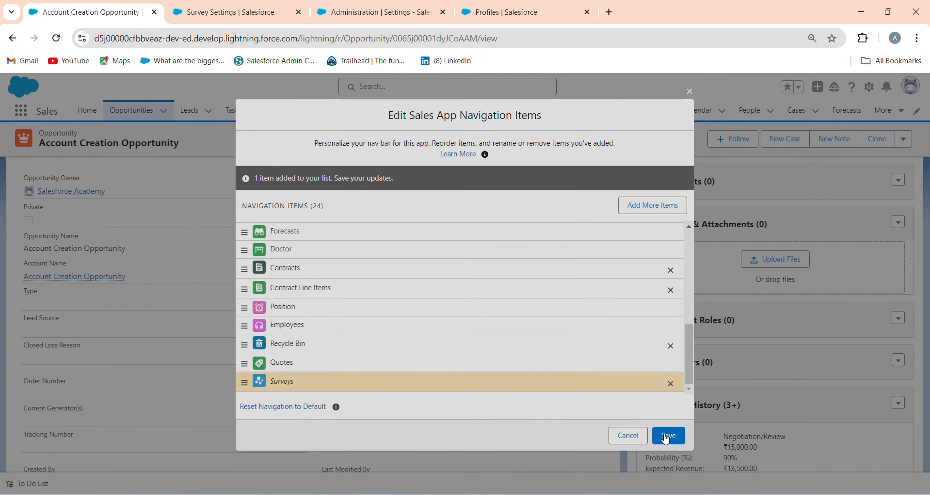
{"action": "left_click", "coordinate": [667, 436]}
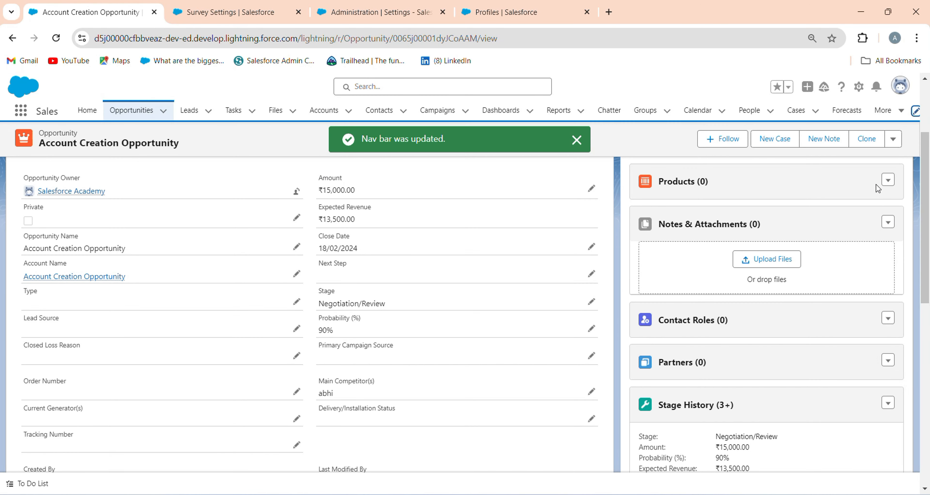
Step: Open Surveys from the Sales app navigation, switch to the All Surveys list view and pin it
{"action": "left_click", "coordinate": [887, 111]}
{"action": "left_click", "coordinate": [864, 266]}
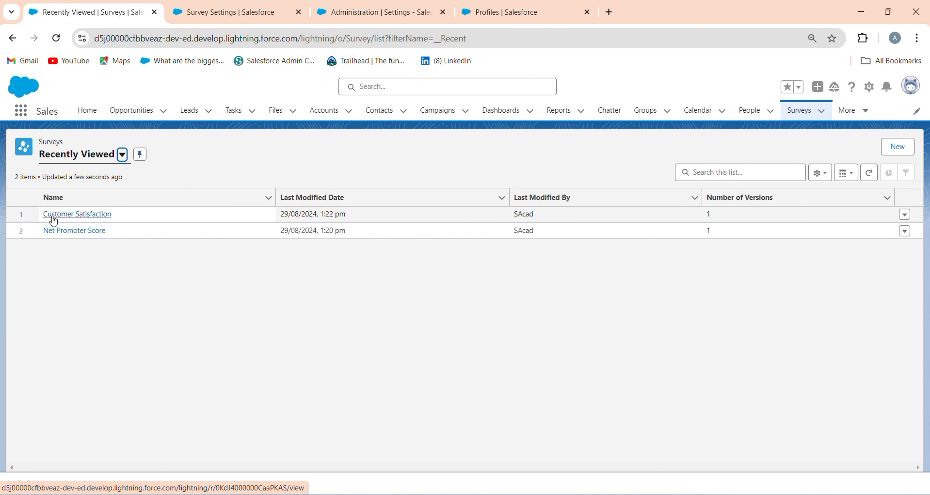
{"action": "left_click", "coordinate": [89, 162]}
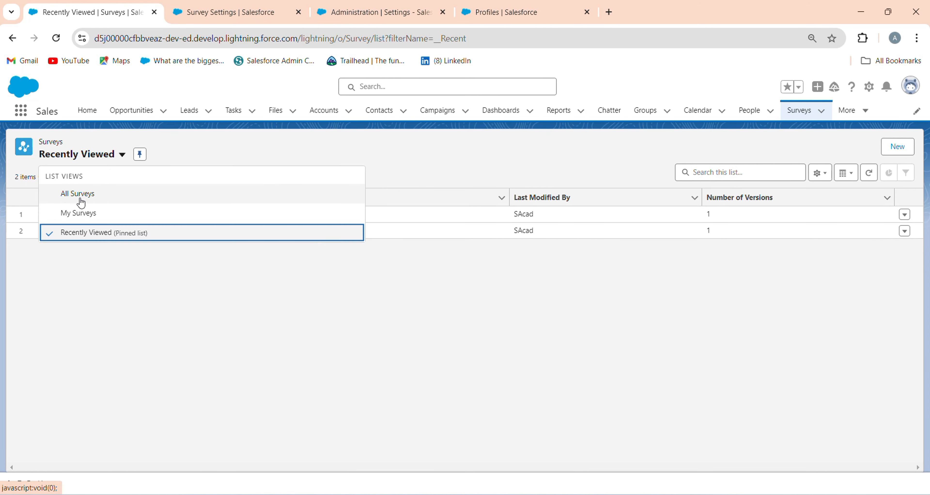
{"action": "left_click", "coordinate": [79, 201]}
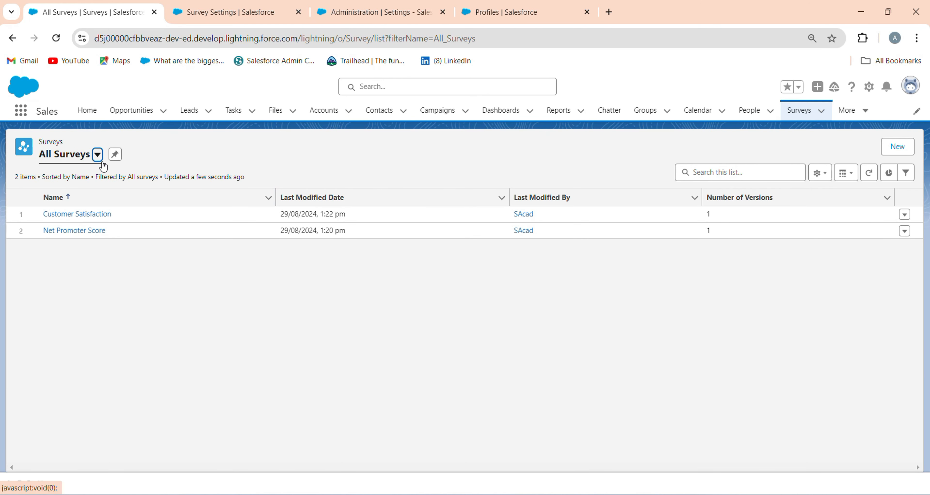
{"action": "left_click", "coordinate": [114, 158]}
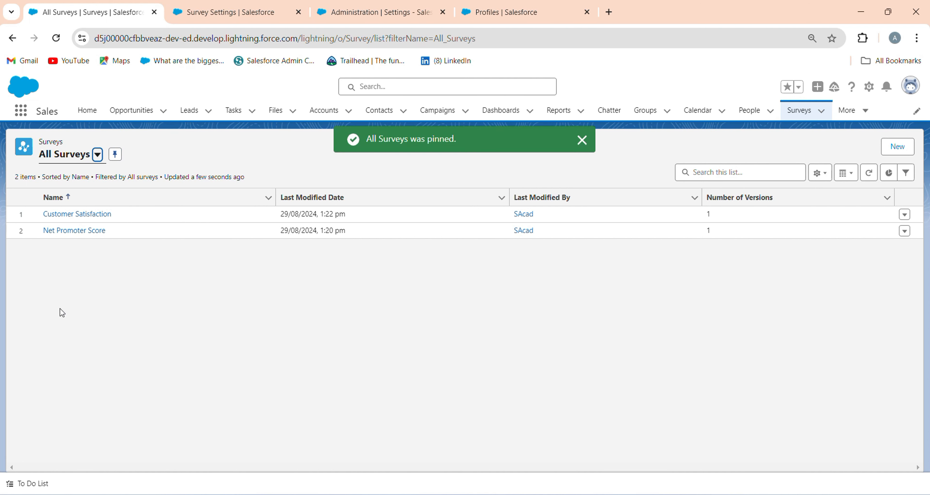
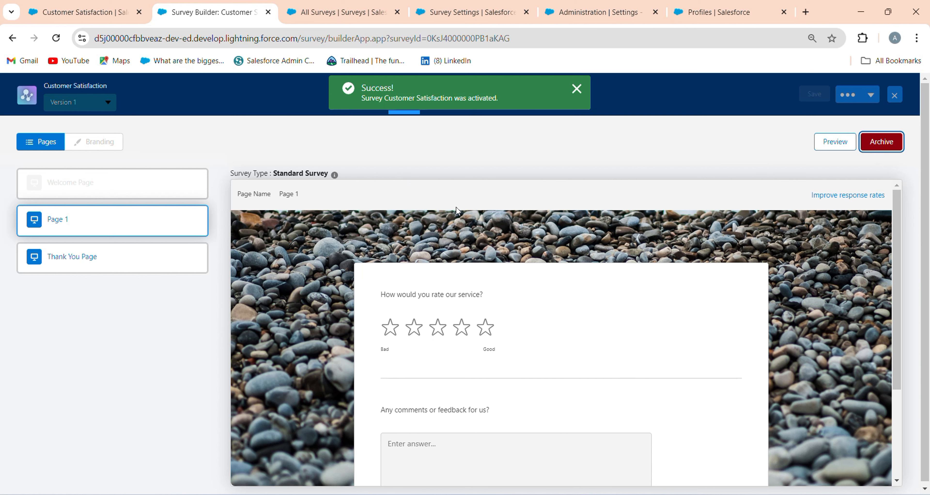
{"action": "scroll", "coordinate": [303, 201], "scroll_direction": "down", "scroll_amount": 3}
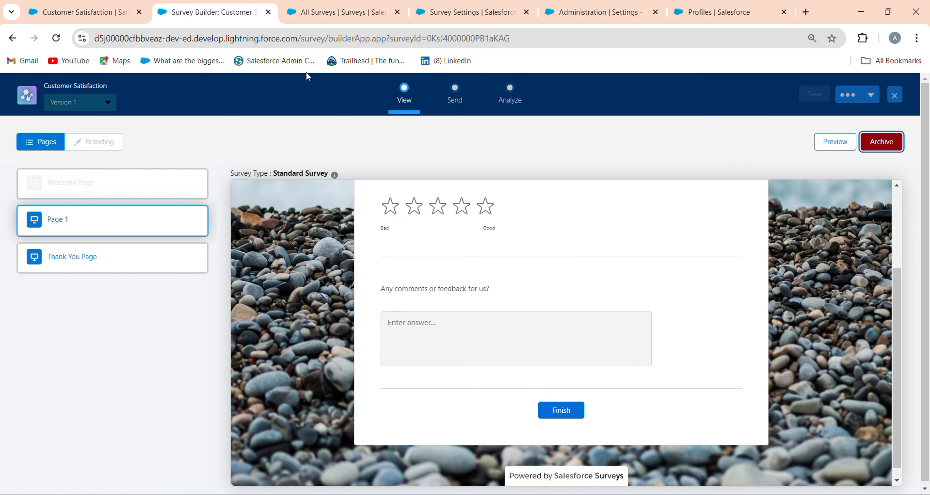
{"action": "scroll", "coordinate": [314, 237], "scroll_direction": "up", "scroll_amount": 2}
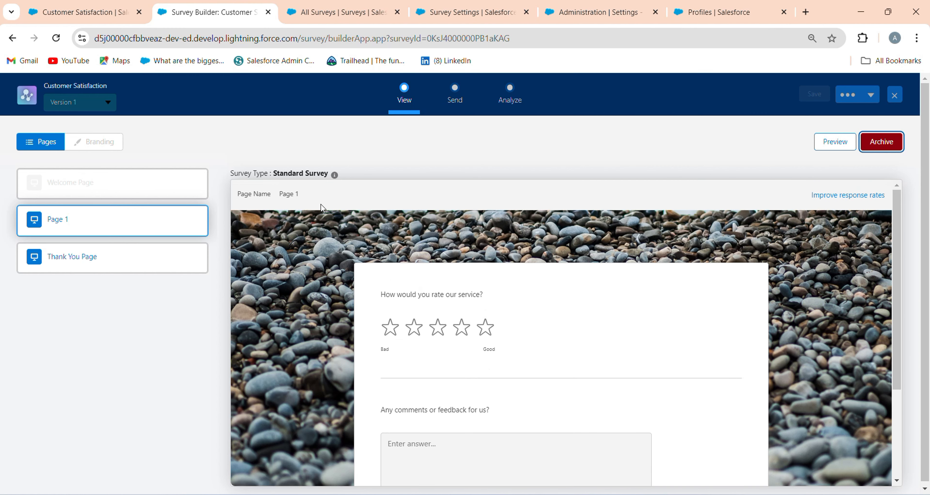
{"action": "scroll", "coordinate": [564, 299], "scroll_direction": "down", "scroll_amount": 2}
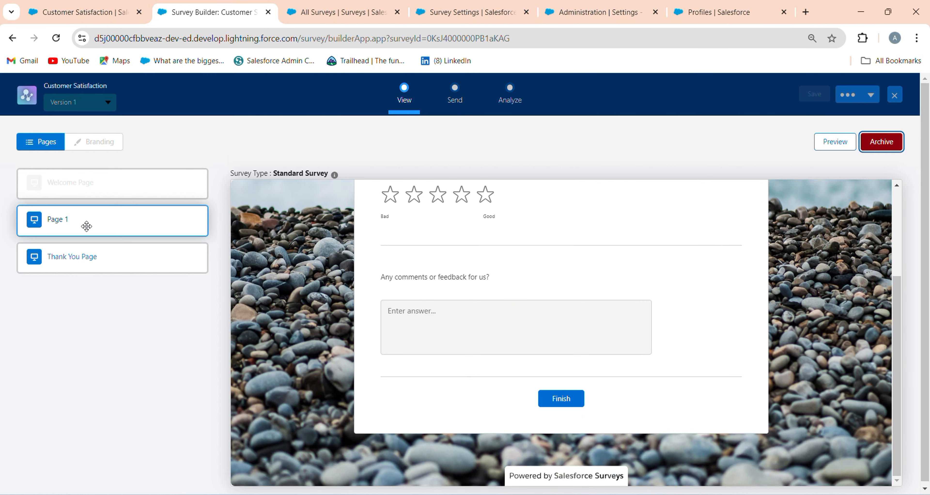
{"action": "left_click", "coordinate": [87, 226]}
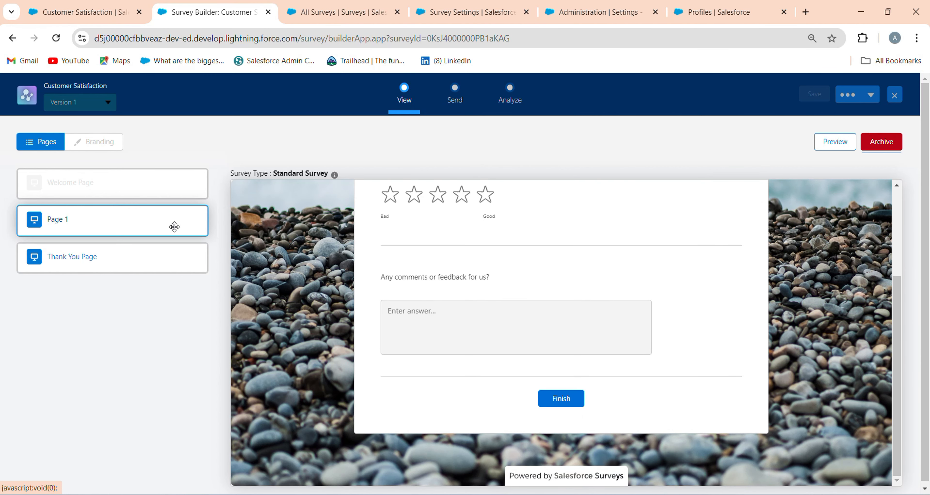
Step: From the Customer Satisfaction survey version record, open Setup, search for "flow" and open Flows
{"action": "left_click", "coordinate": [125, 7]}
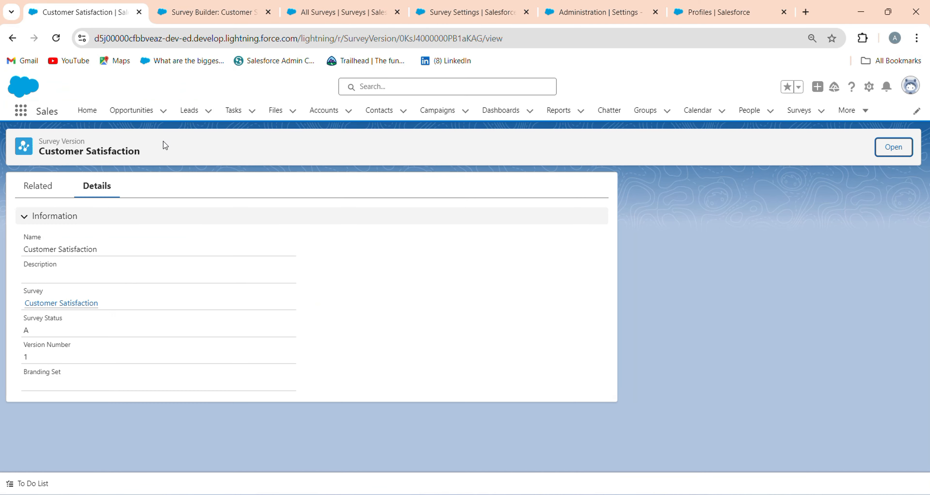
{"action": "left_click", "coordinate": [868, 87]}
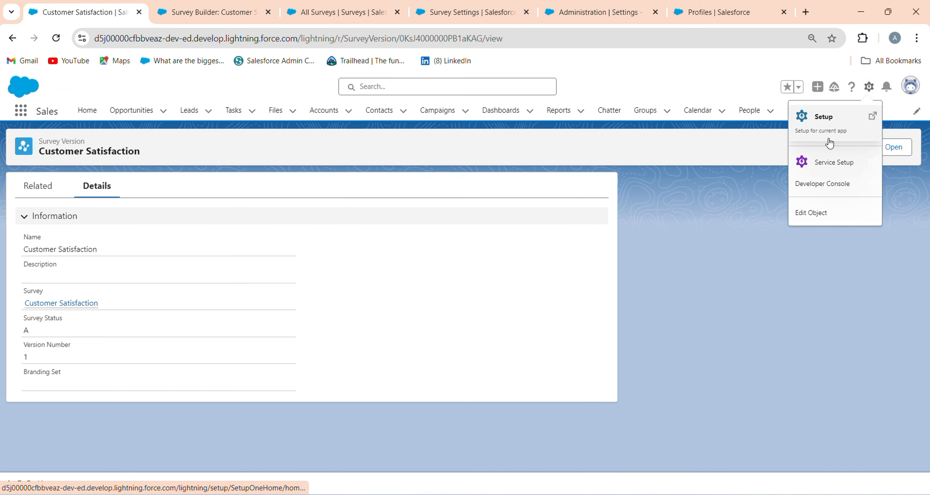
{"action": "left_click", "coordinate": [832, 126]}
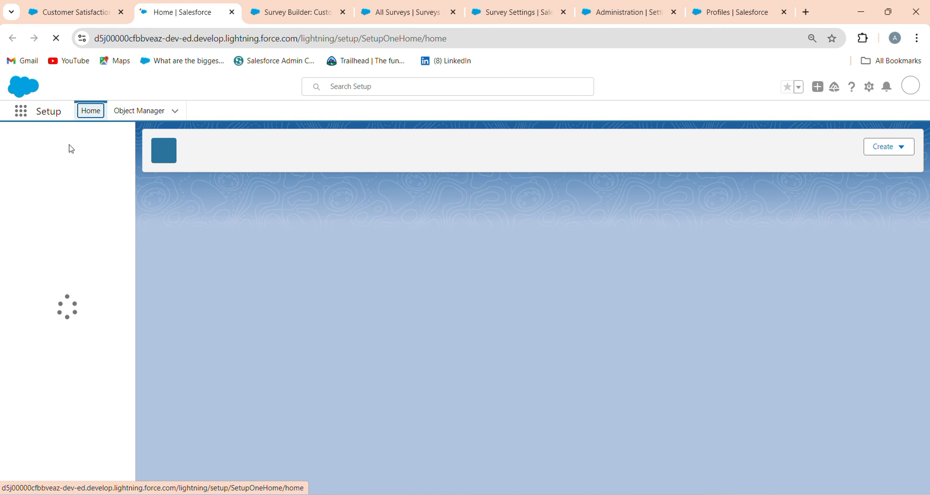
{"action": "left_click", "coordinate": [70, 145]}
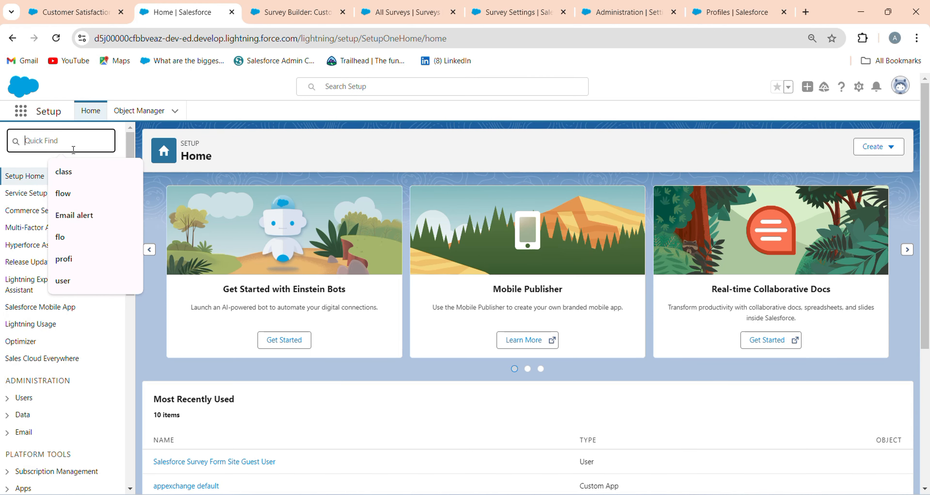
{"action": "left_click", "coordinate": [59, 193]}
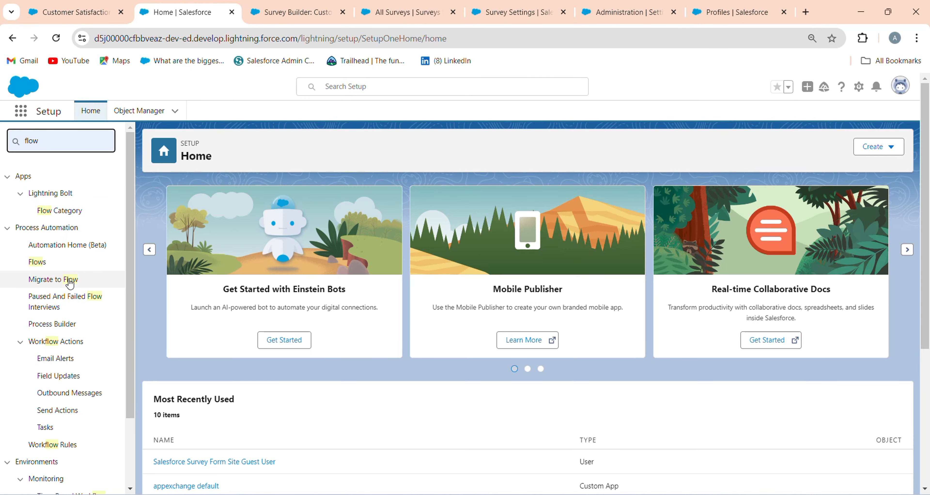
{"action": "left_click", "coordinate": [52, 270]}
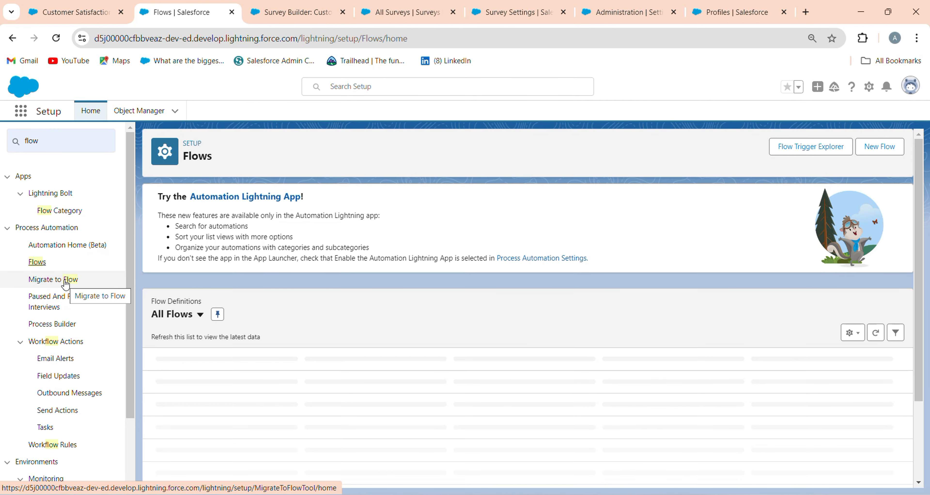
Step: Create a new flow from scratch as a Record-Triggered Flow
{"action": "left_click", "coordinate": [881, 146]}
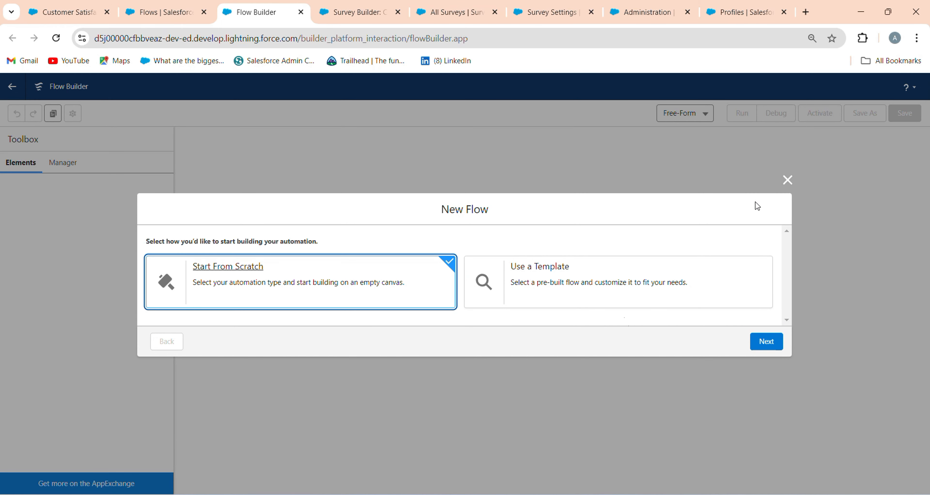
{"action": "left_click", "coordinate": [751, 341]}
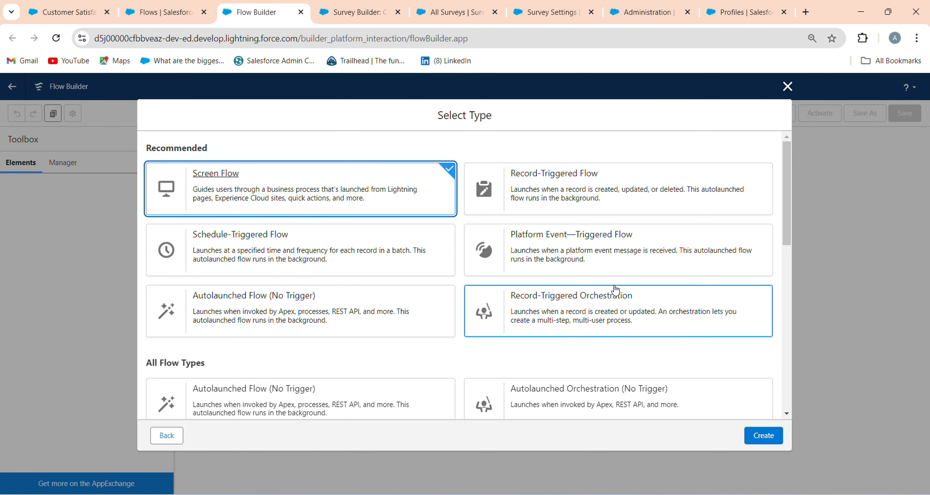
{"action": "left_click", "coordinate": [649, 211]}
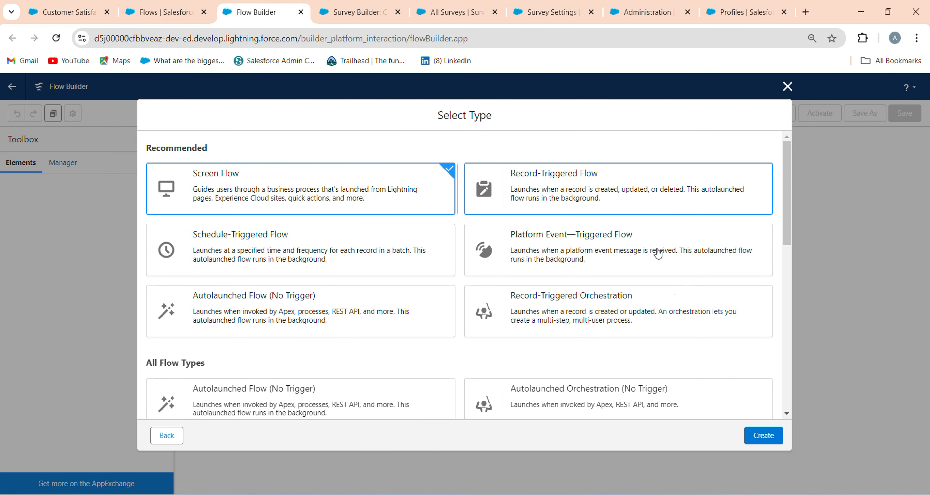
{"action": "left_click", "coordinate": [757, 440]}
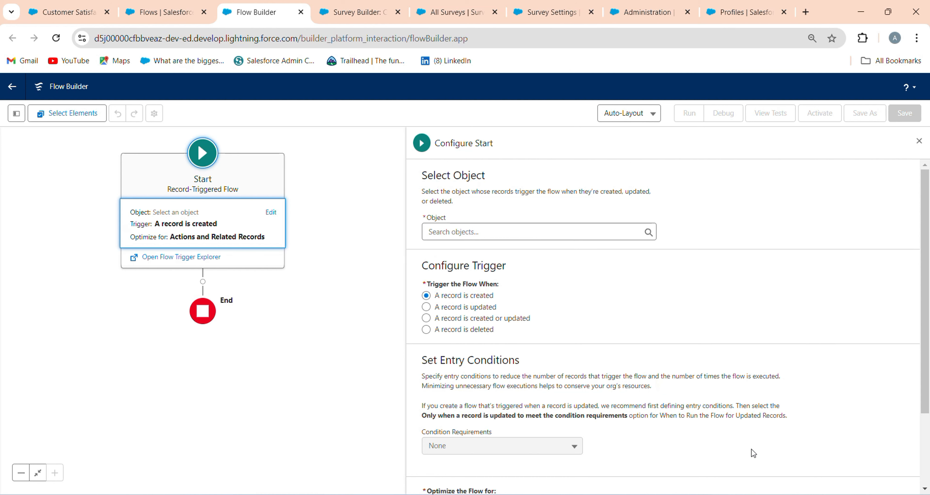
Step: Set the flow's object to Opportunity and trigger it when a record is created or updated
{"action": "left_click", "coordinate": [68, 12]}
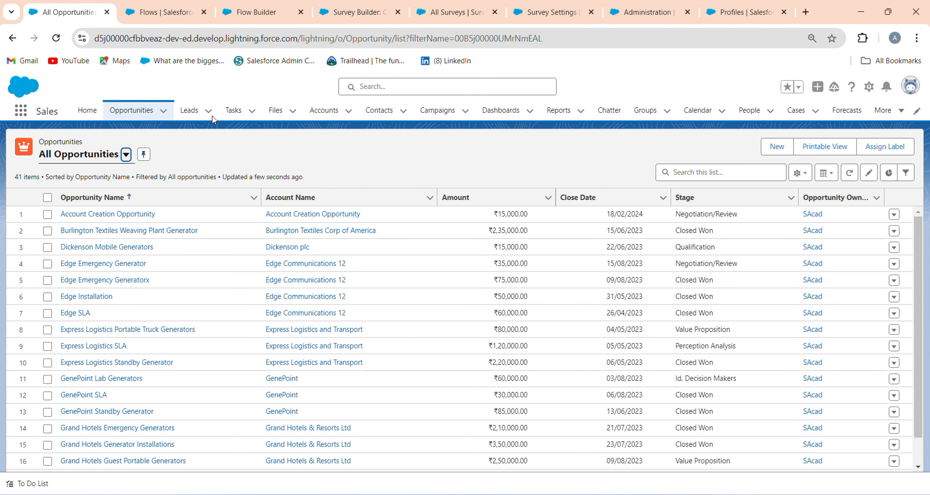
{"action": "left_click", "coordinate": [246, 17]}
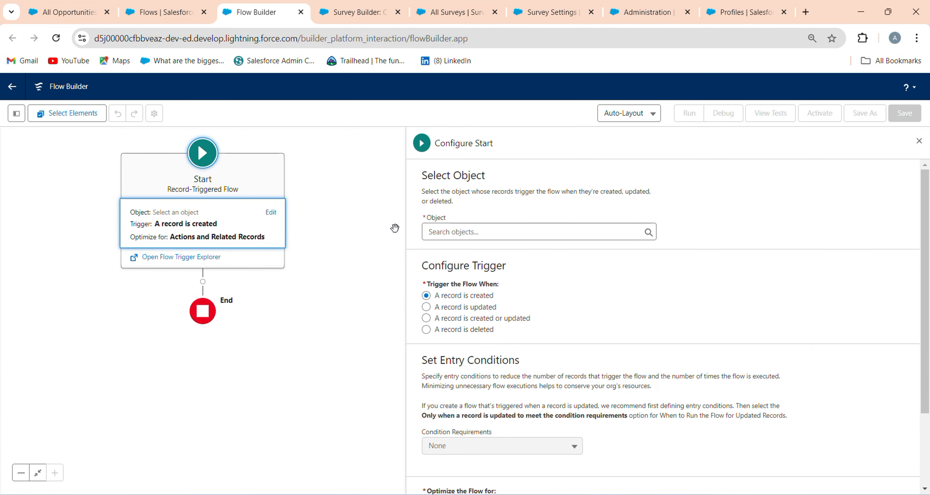
{"action": "left_click", "coordinate": [433, 233]}
{"action": "type", "text": "opp"}
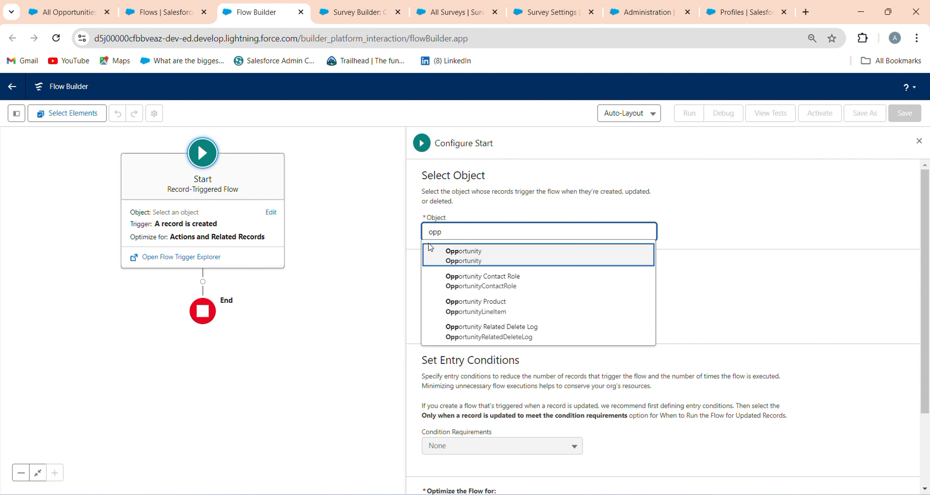
{"action": "left_click", "coordinate": [435, 251]}
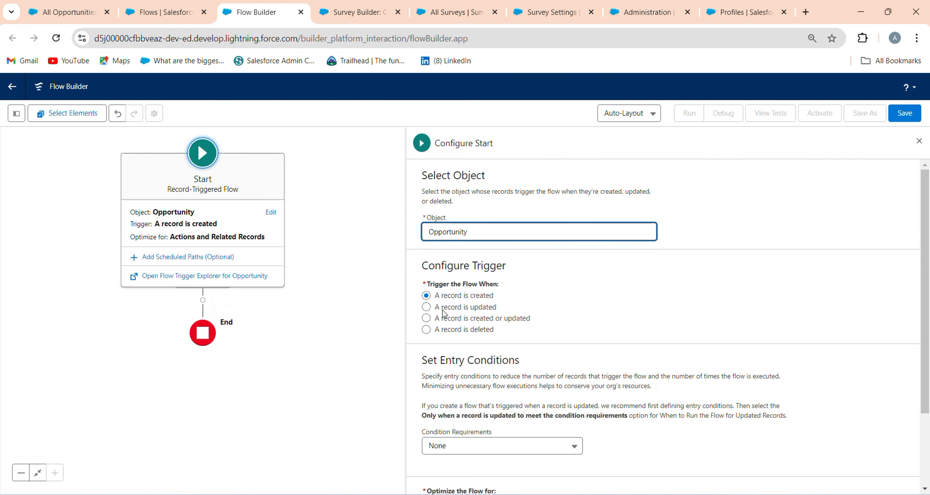
{"action": "left_click", "coordinate": [436, 322]}
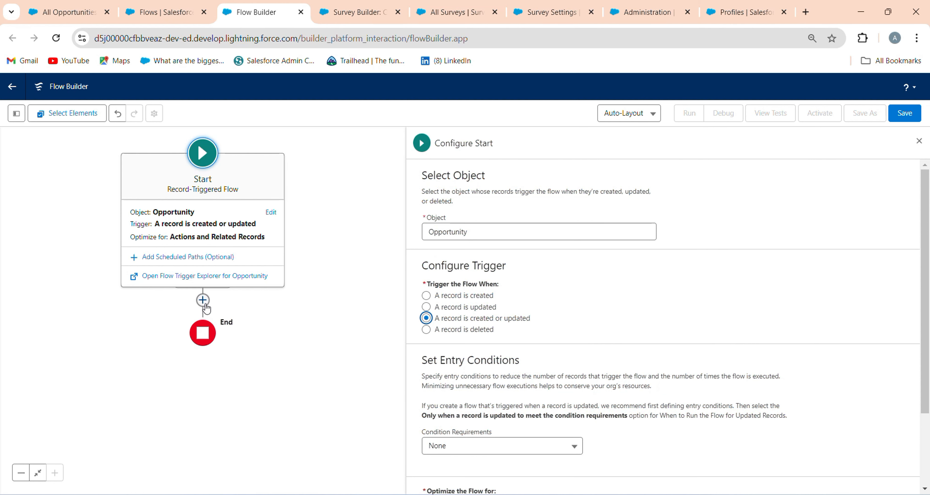
Step: Add a Decision element after the start and label it "Checking Opportunity Stage To Closed Won"
{"action": "left_click", "coordinate": [204, 305]}
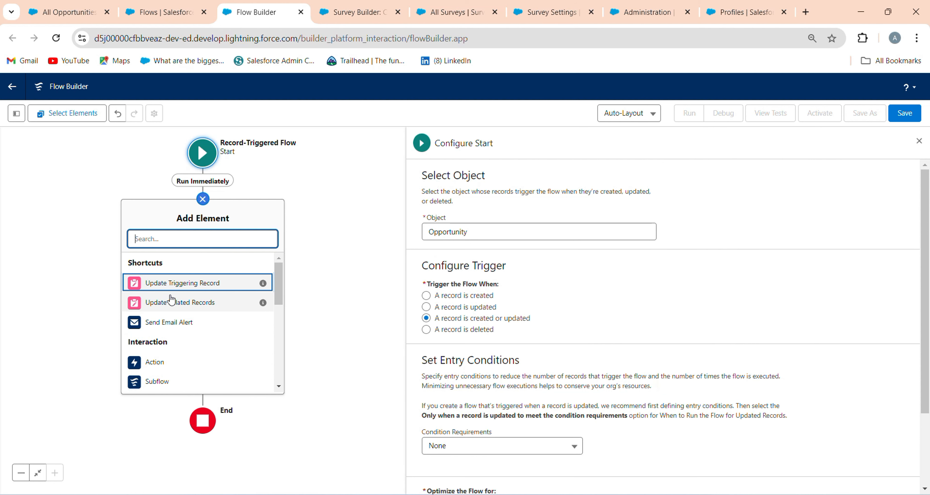
{"action": "type", "text": "dec"}
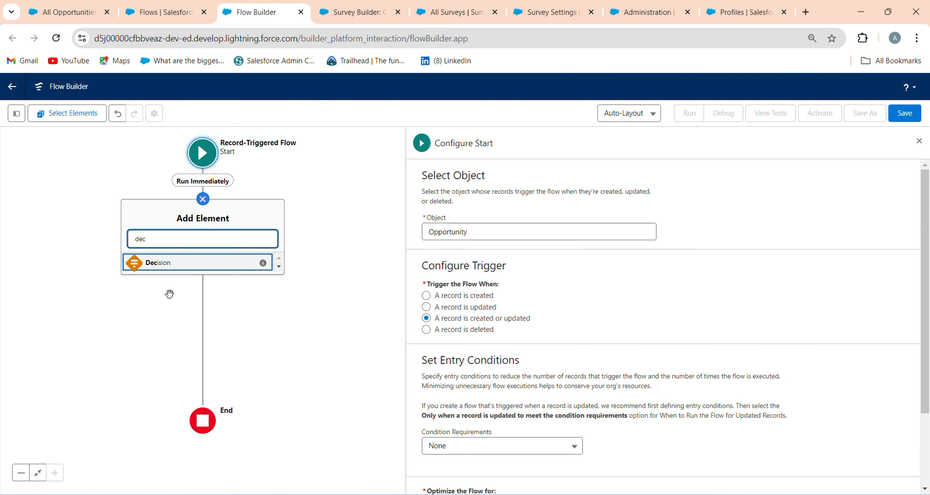
{"action": "left_click", "coordinate": [161, 265]}
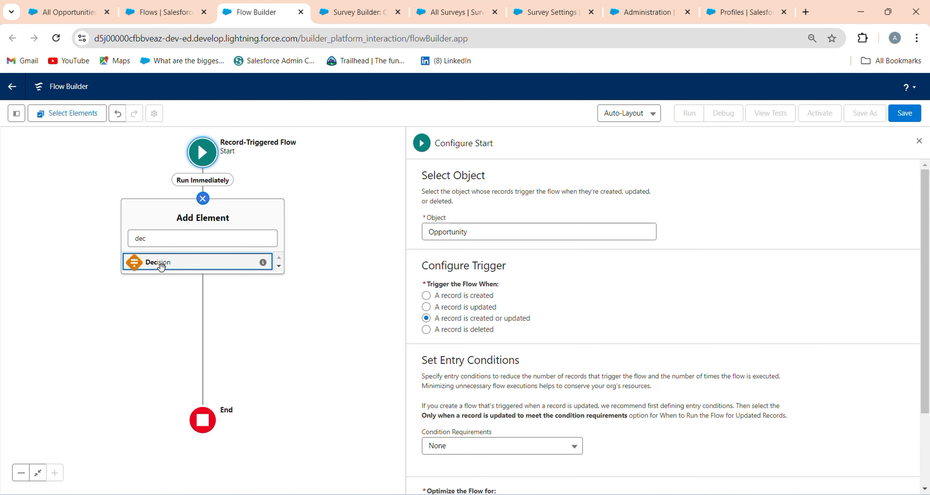
{"action": "left_click", "coordinate": [161, 266]}
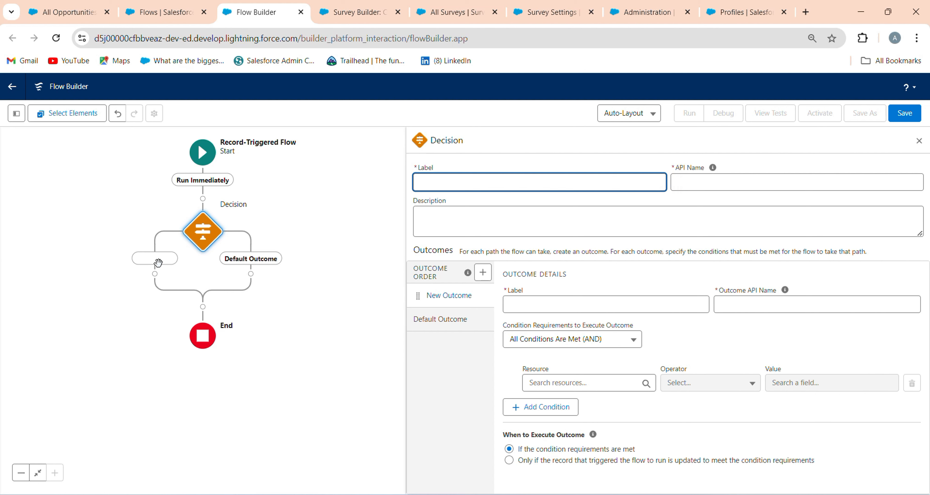
{"action": "type", "text": "Checking Opportunity Stage"}
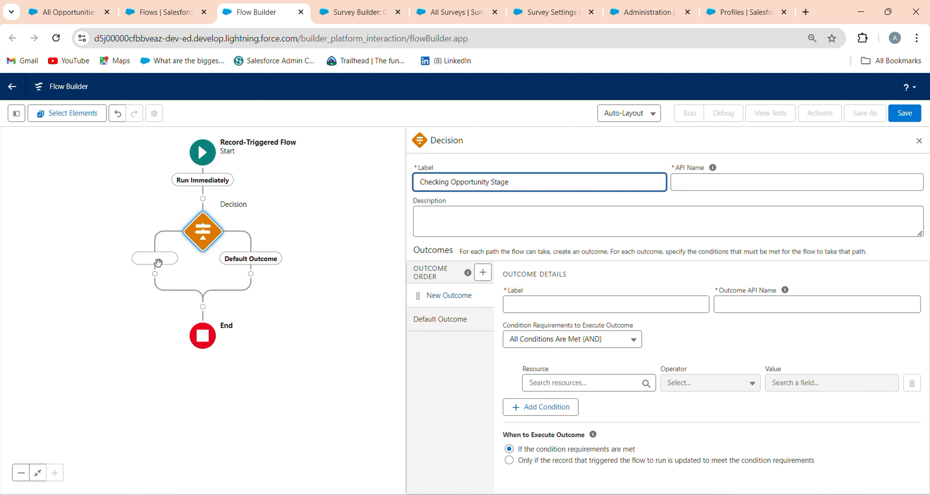
{"action": "type", "text": " To Closed Won"}
{"action": "key", "text": "Tab"}
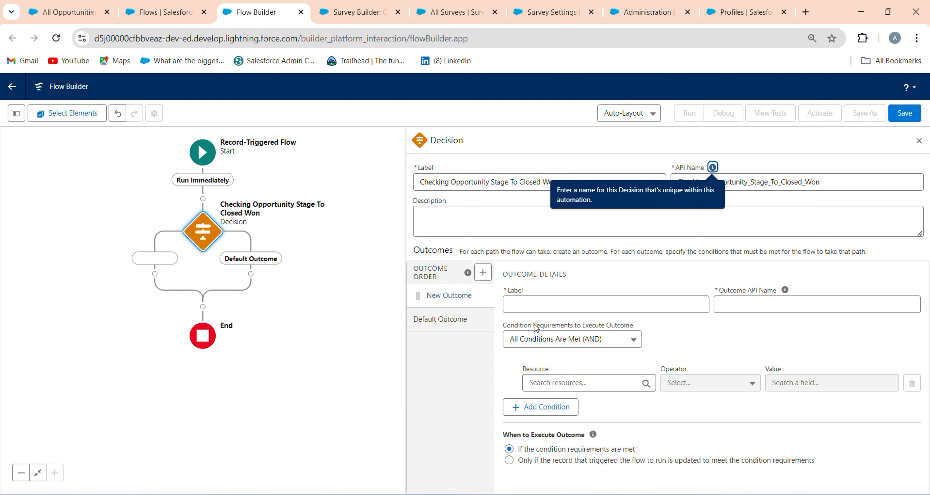
Step: Label the decision's new outcome "Closed Won"
{"action": "left_click", "coordinate": [564, 308]}
{"action": "type", "text": "Closed W"}
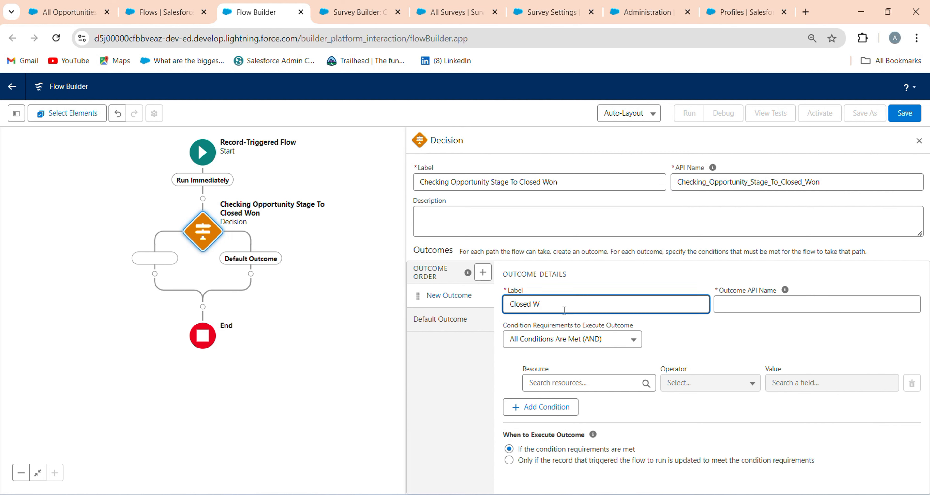
{"action": "type", "text": "on"}
Step: Set the Closed Won outcome's condition to Triggering Opportunity > Stage Equals Closed Won
{"action": "left_click", "coordinate": [580, 381]}
{"action": "type", "text": "rec"}
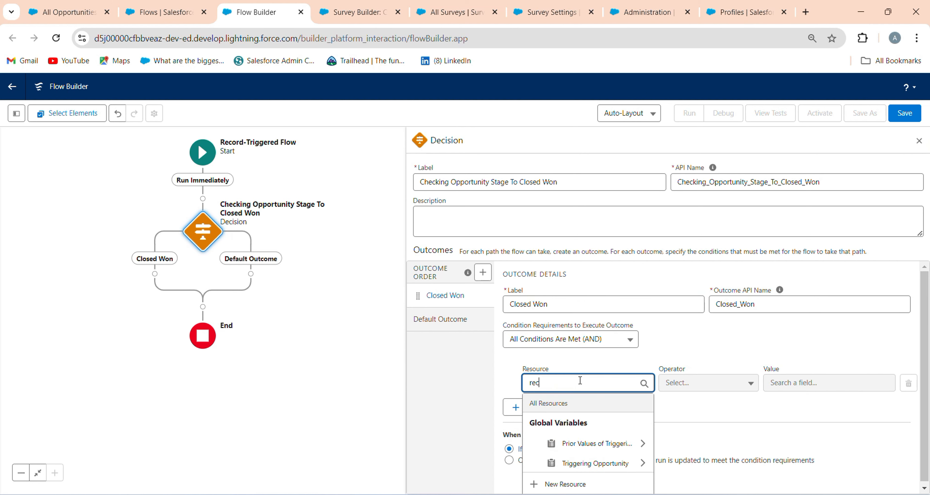
{"action": "left_click", "coordinate": [591, 468]}
{"action": "type", "text": "sta"}
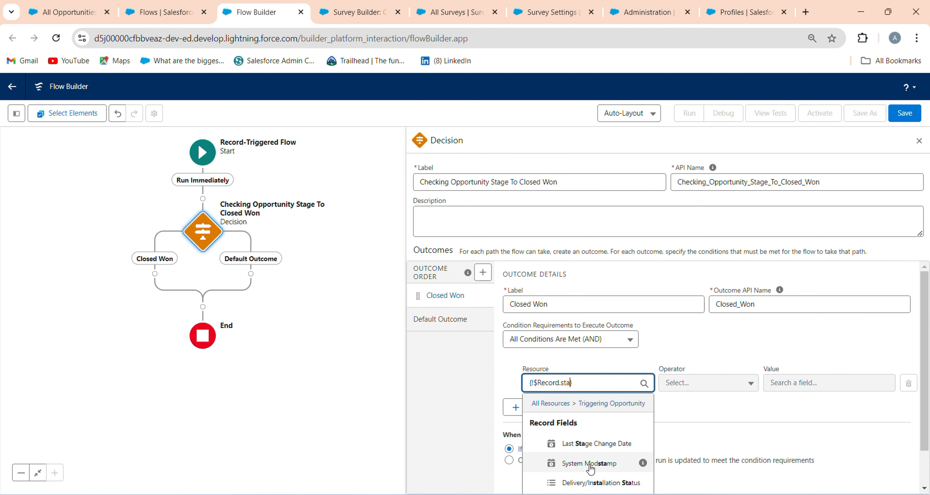
{"action": "type", "text": "ge"}
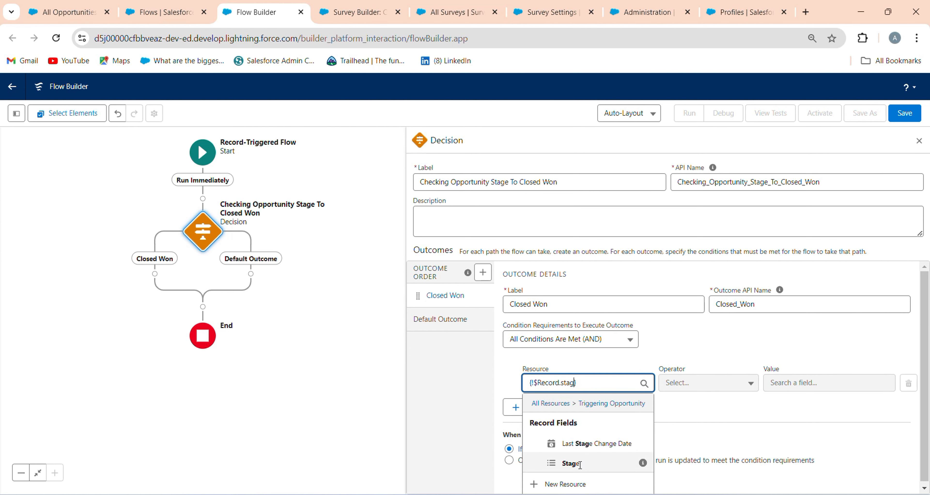
{"action": "left_click", "coordinate": [571, 463]}
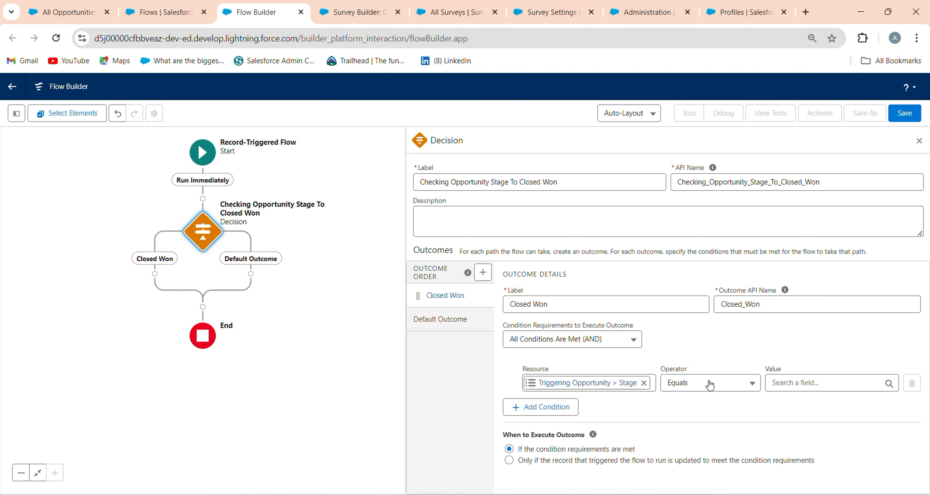
{"action": "left_click", "coordinate": [776, 383]}
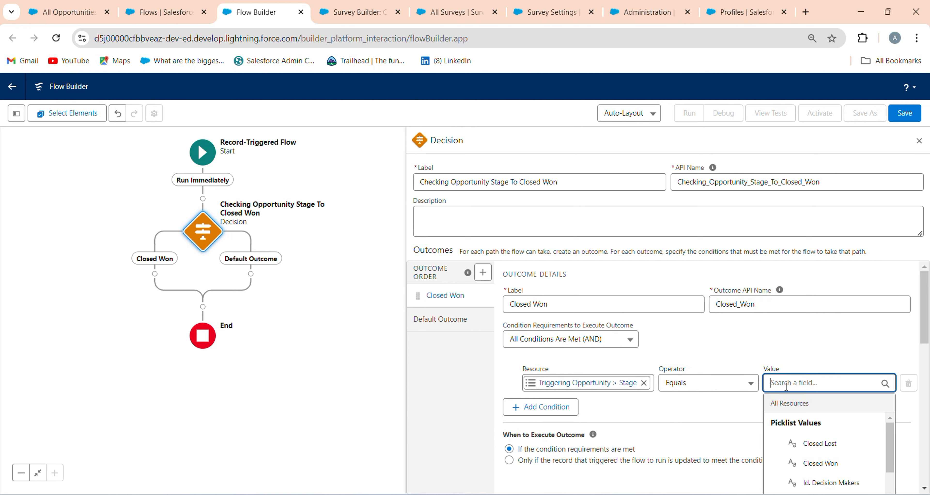
{"action": "left_click", "coordinate": [816, 463]}
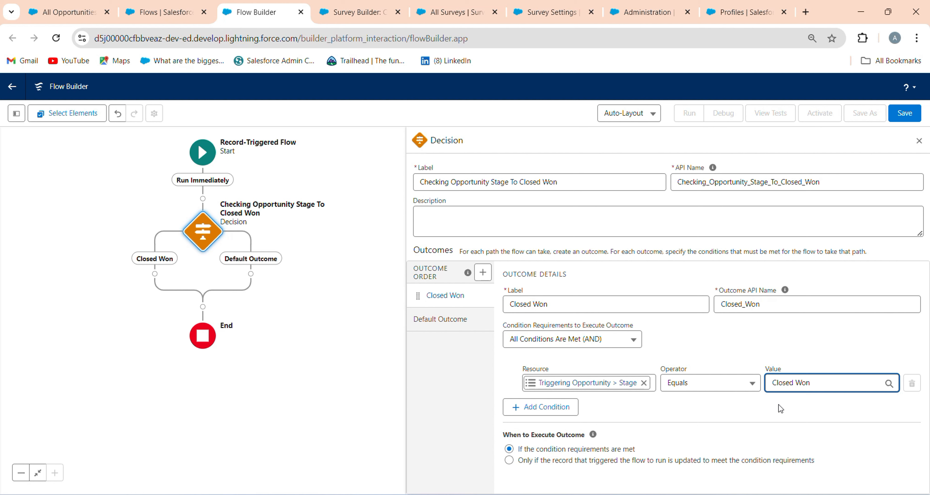
Step: Add a Get Records element on the decision's Closed Won path
{"action": "left_click", "coordinate": [154, 274]}
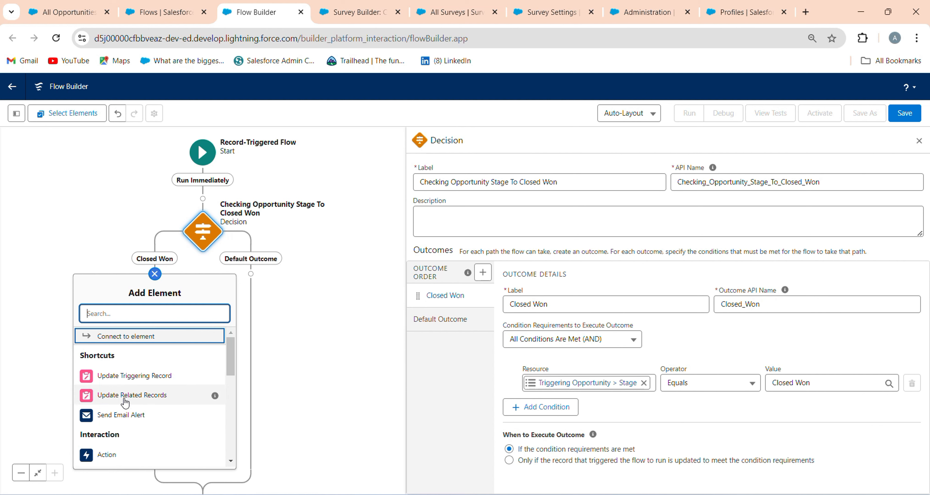
{"action": "type", "text": "get"}
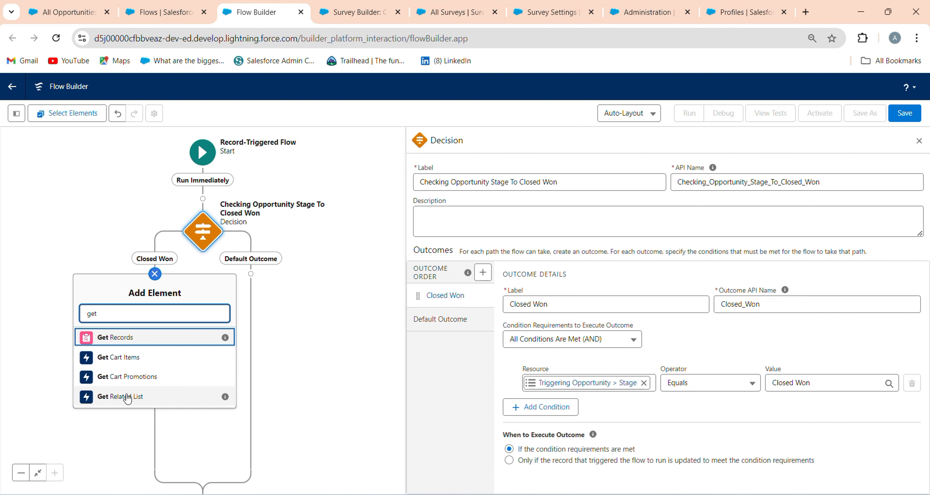
{"action": "left_click", "coordinate": [186, 347]}
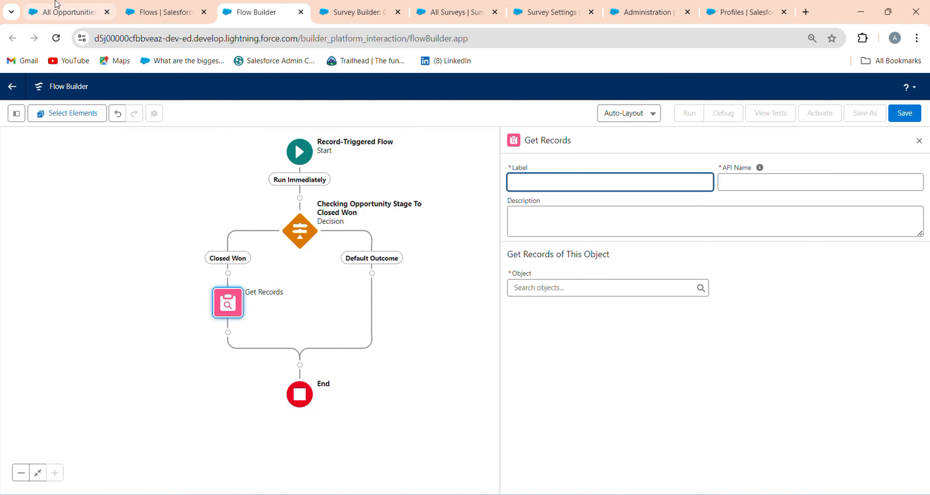
Step: Open the Account Creation Opportunity record, examine its Contact Roles related list, and return to the flow
{"action": "left_click", "coordinate": [69, 12]}
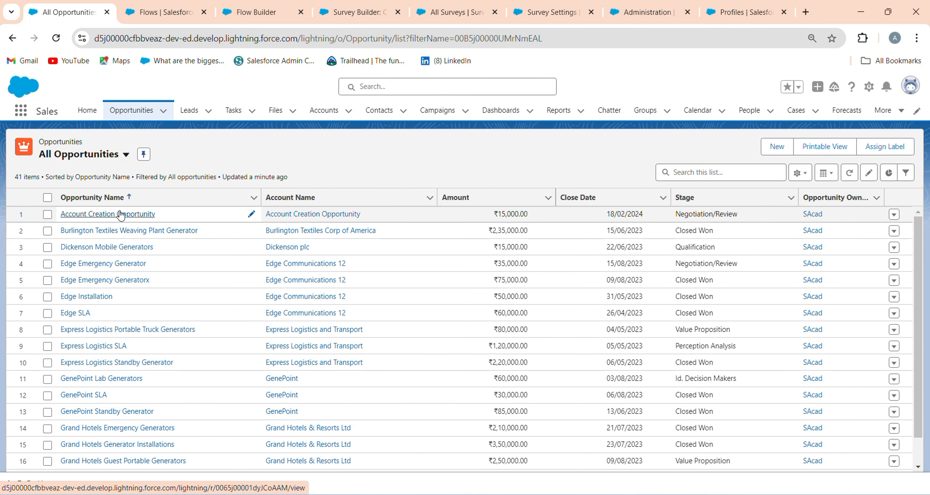
{"action": "left_click", "coordinate": [143, 214]}
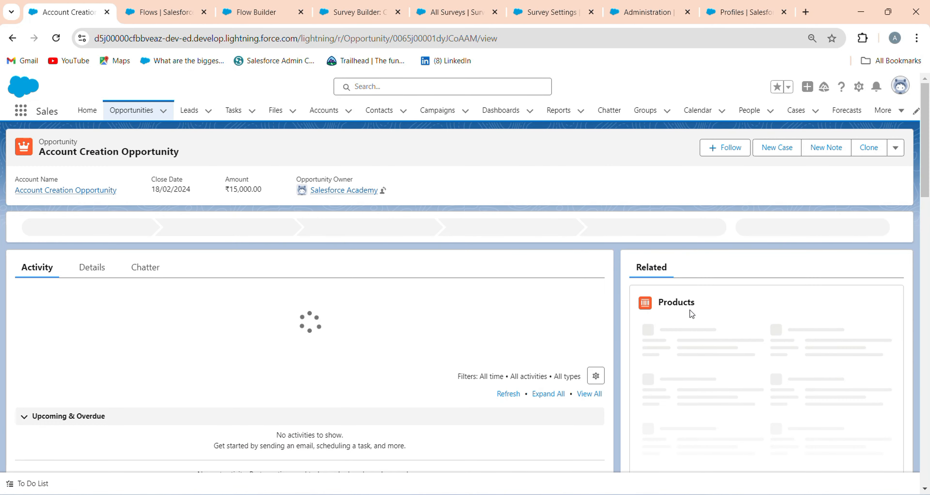
{"action": "scroll", "coordinate": [725, 245], "scroll_direction": "down", "scroll_amount": 3}
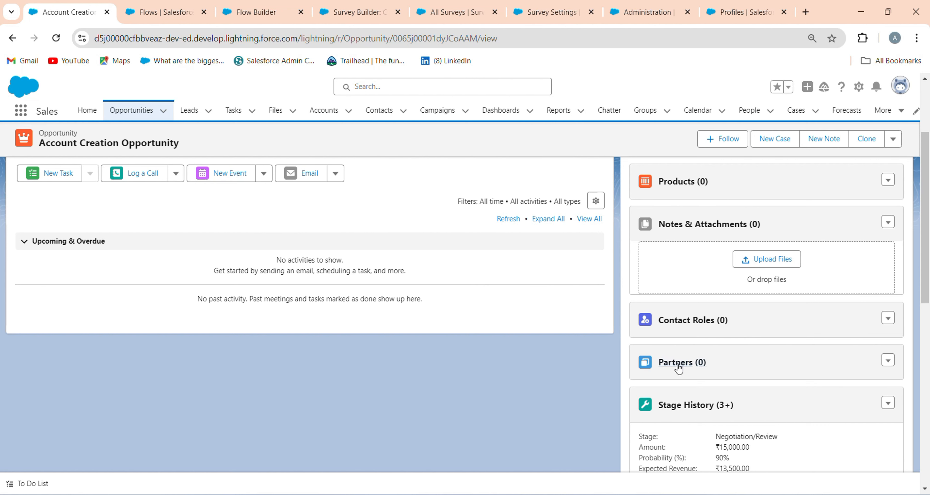
{"action": "left_click_drag", "start_coordinate": [745, 323], "coordinate": [674, 321]}
{"action": "scroll", "coordinate": [744, 322], "scroll_direction": "up", "scroll_amount": 5}
{"action": "scroll", "coordinate": [729, 360], "scroll_direction": "down", "scroll_amount": 2}
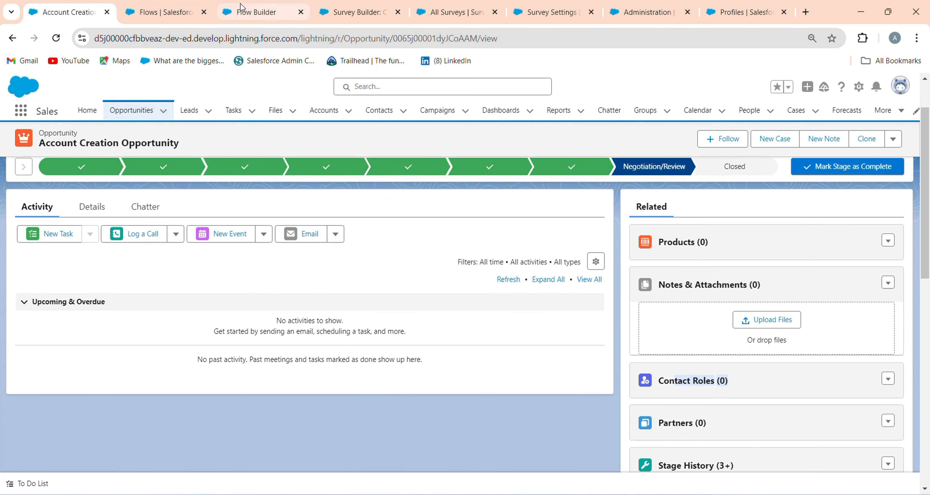
{"action": "left_click", "coordinate": [245, 11]}
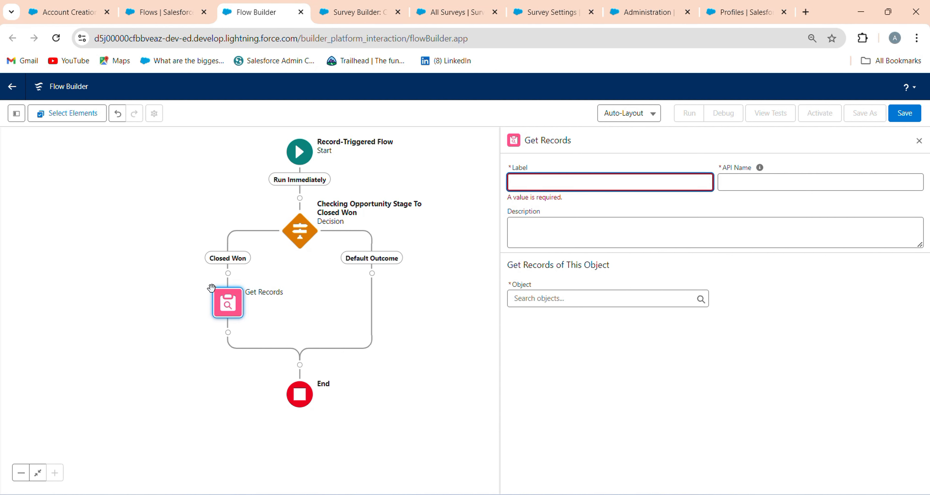
{"action": "left_click", "coordinate": [64, 8]}
{"action": "scroll", "coordinate": [674, 367], "scroll_direction": "down", "scroll_amount": 5}
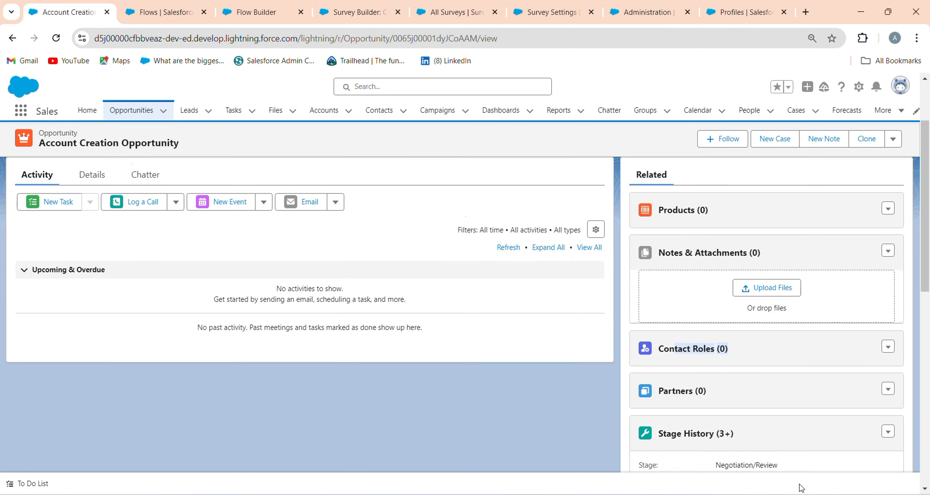
{"action": "left_click", "coordinate": [242, 7]}
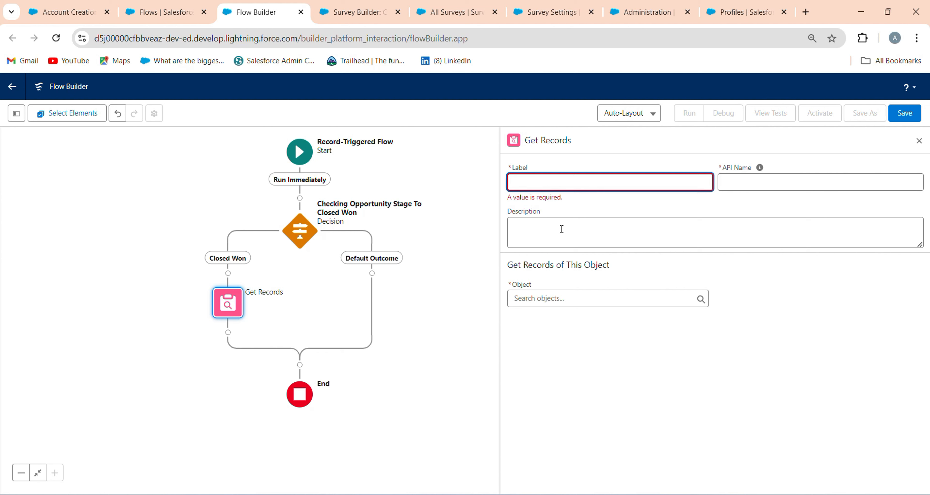
Step: Label the Get Records element "Get Primary Contact" and set its object to Opportunity Contact Role
{"action": "type", "text": "Get Pr"}
{"action": "type", "text": "imary Contact"}
{"action": "key", "text": "Tab"}
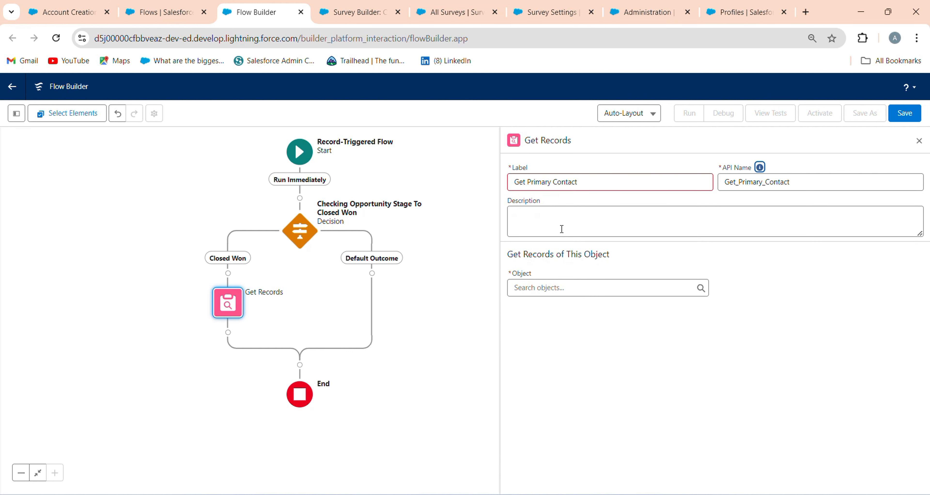
{"action": "left_click", "coordinate": [571, 286]}
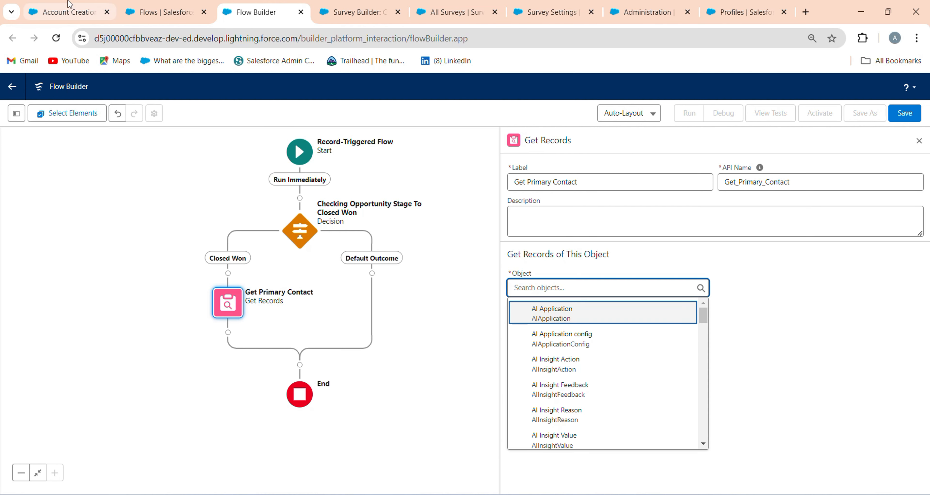
{"action": "left_click", "coordinate": [68, 12]}
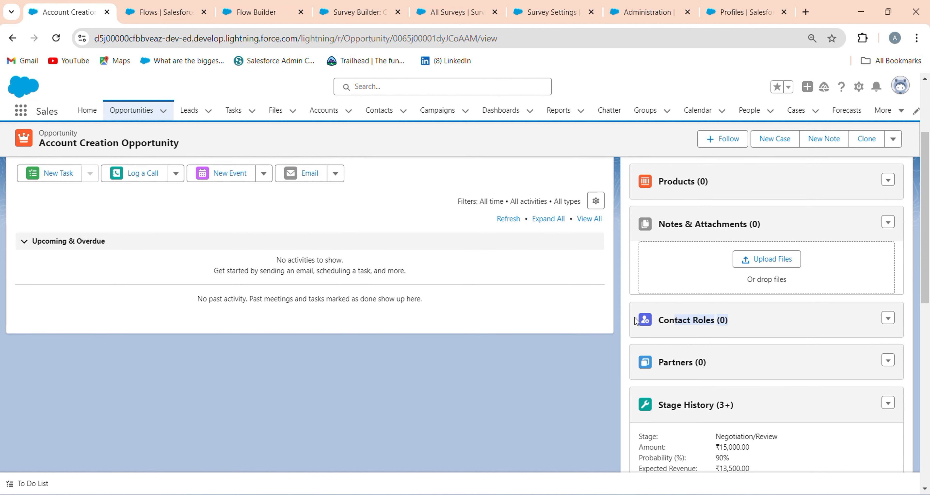
{"action": "left_click", "coordinate": [254, 12]}
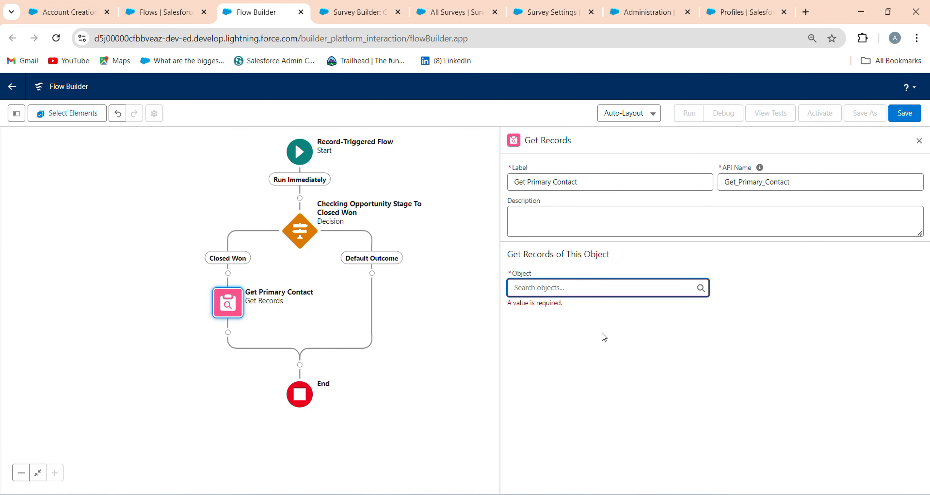
{"action": "type", "text": "opp"}
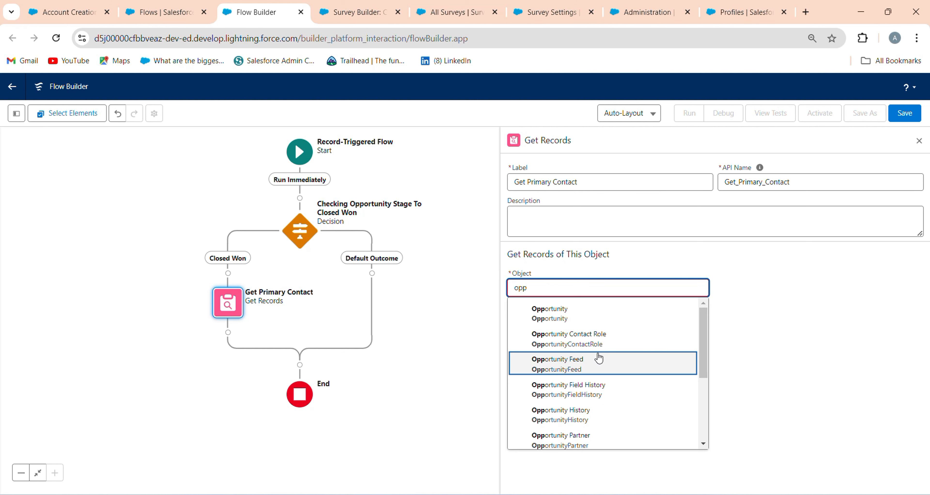
{"action": "left_click", "coordinate": [551, 336]}
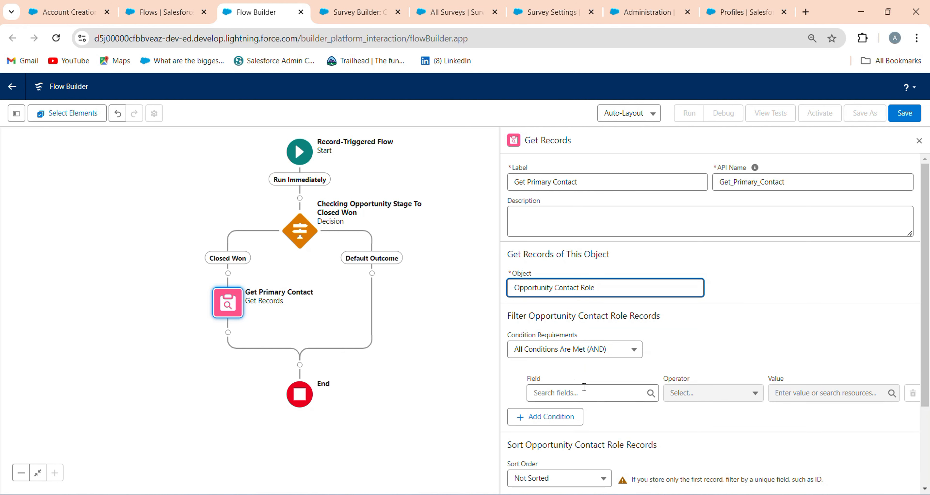
Step: Choose OpportunityId as the field of the first filter condition for the Opportunity Contact Role records
{"action": "scroll", "coordinate": [578, 411], "scroll_direction": "down", "scroll_amount": 3}
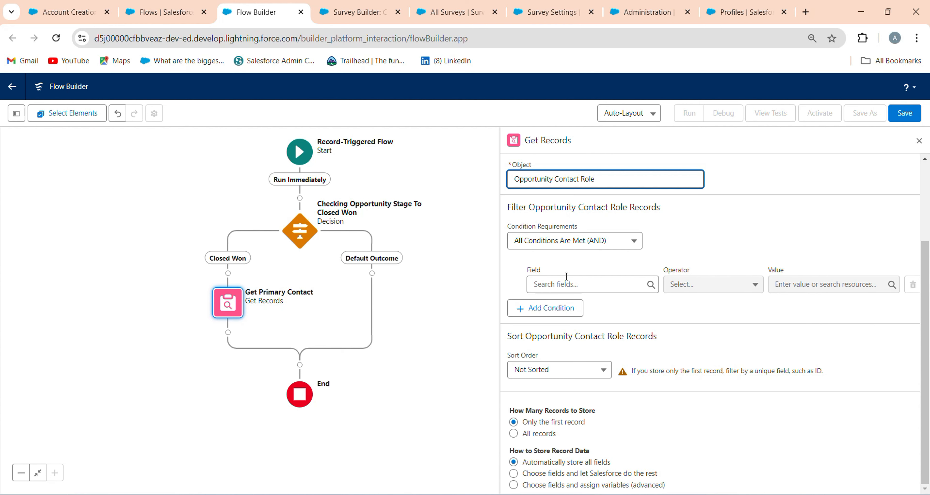
{"action": "left_click", "coordinate": [563, 284]}
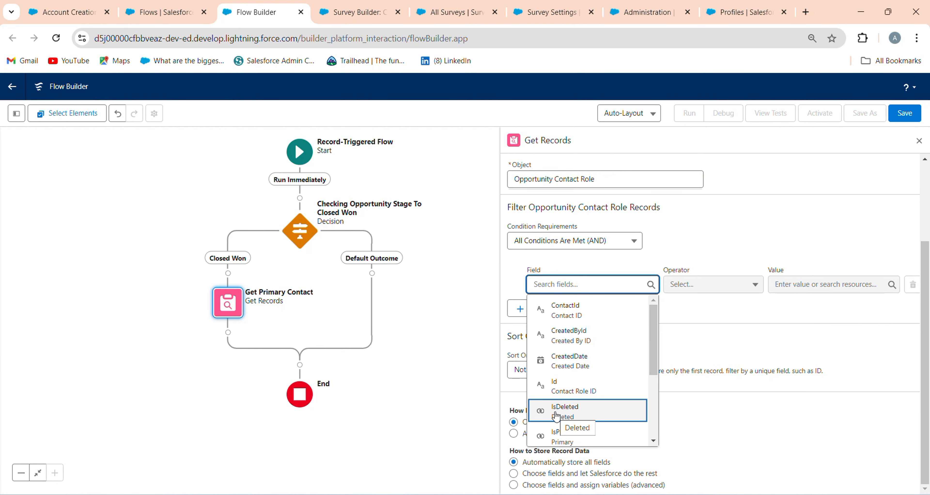
{"action": "left_click", "coordinate": [96, 6]}
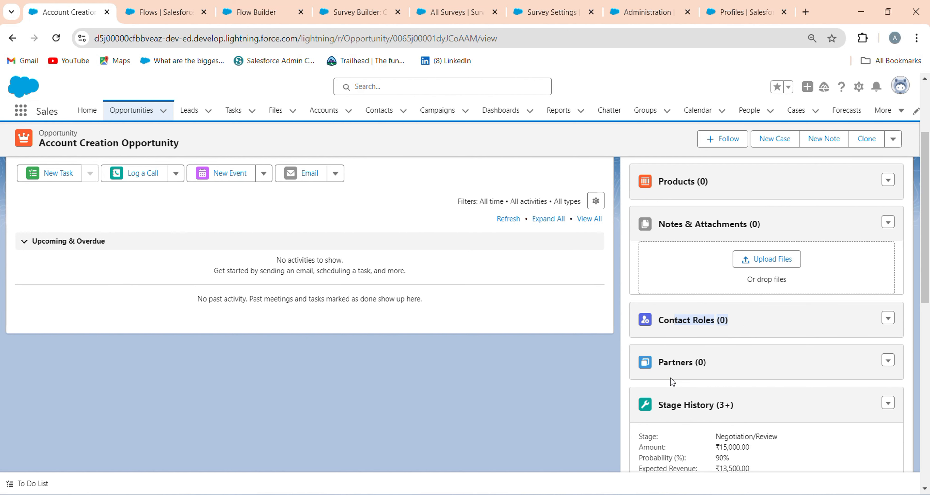
{"action": "left_click", "coordinate": [262, 12]}
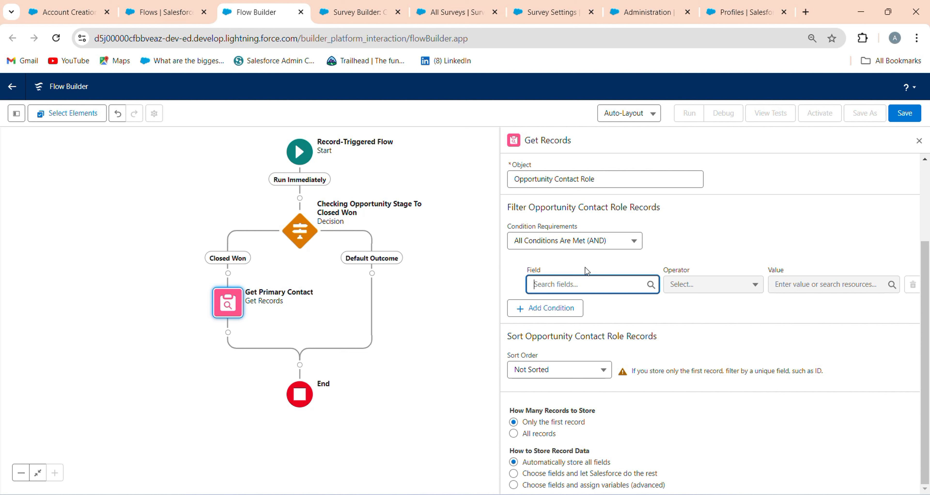
{"action": "type", "text": "opp"}
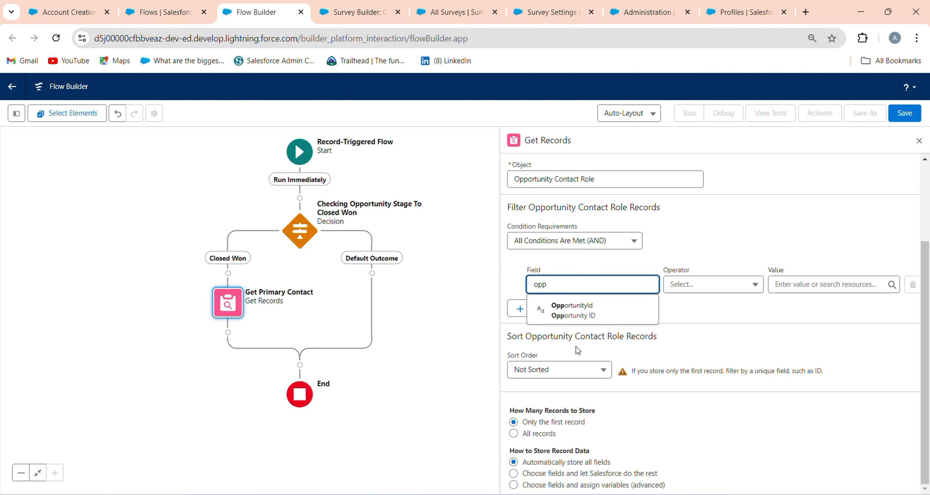
{"action": "left_click", "coordinate": [572, 308]}
Step: Set the value of the OpportunityId filter condition to the triggering record's ID, $Record > Opportunity ID
{"action": "left_click", "coordinate": [841, 284]}
{"action": "scroll", "coordinate": [825, 336], "scroll_direction": "down", "scroll_amount": 2}
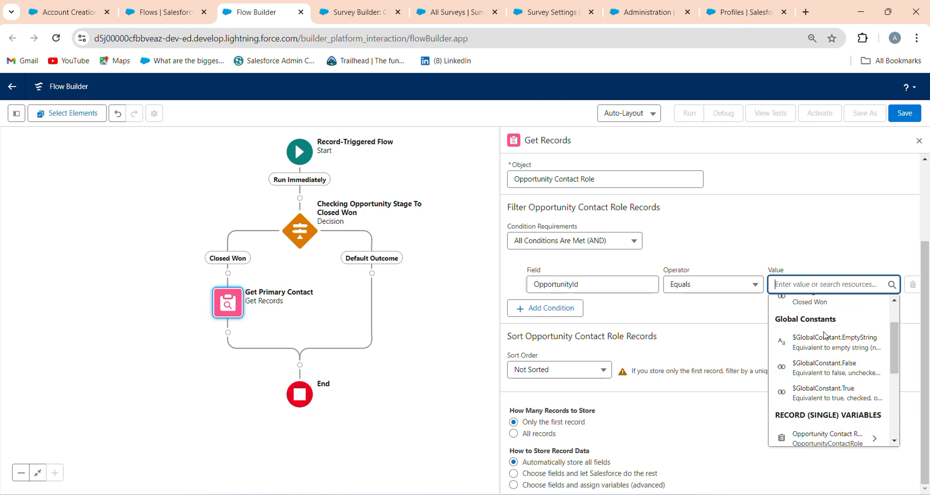
{"action": "scroll", "coordinate": [824, 335], "scroll_direction": "down", "scroll_amount": 3}
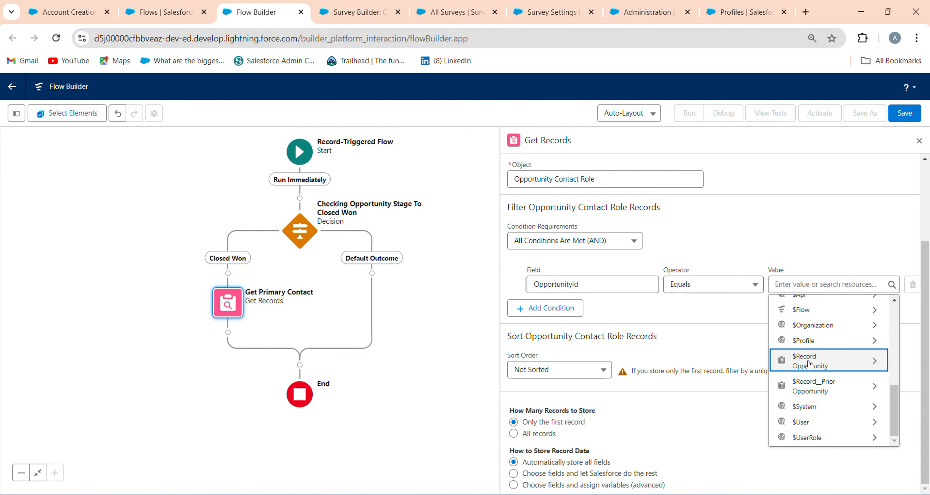
{"action": "left_click", "coordinate": [808, 363]}
{"action": "type", "text": "id"}
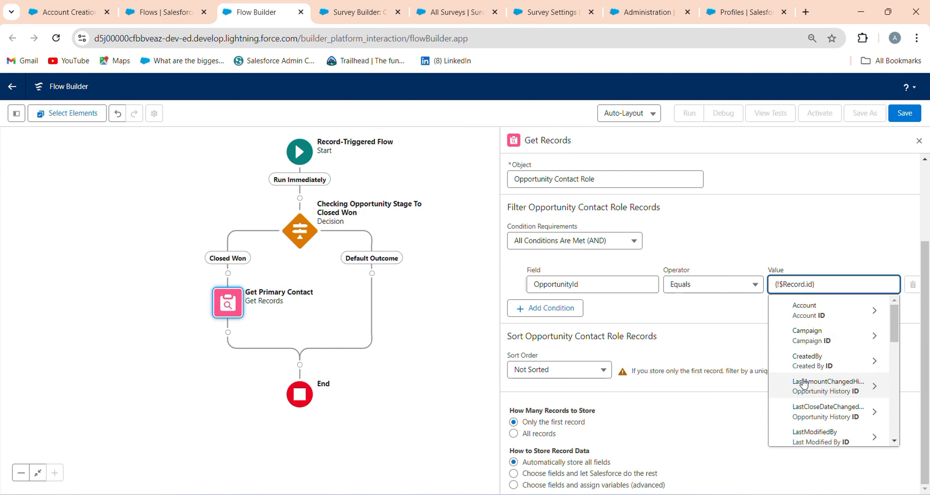
{"action": "scroll", "coordinate": [819, 386], "scroll_direction": "down", "scroll_amount": 3}
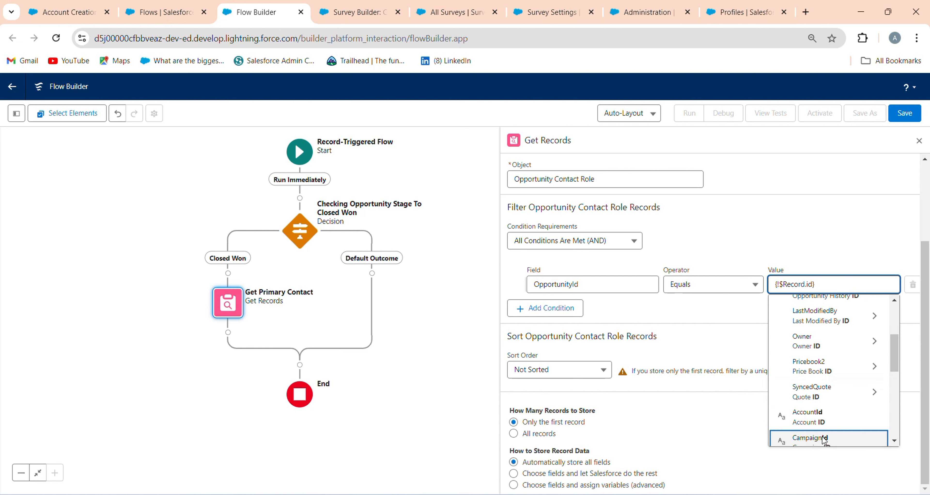
{"action": "scroll", "coordinate": [816, 400], "scroll_direction": "down", "scroll_amount": 3}
{"action": "left_click", "coordinate": [809, 422]}
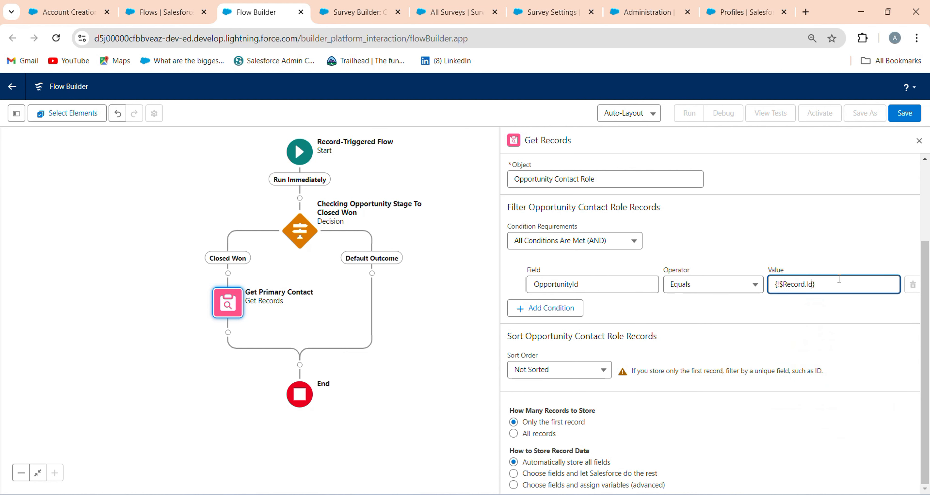
{"action": "left_click", "coordinate": [285, 280]}
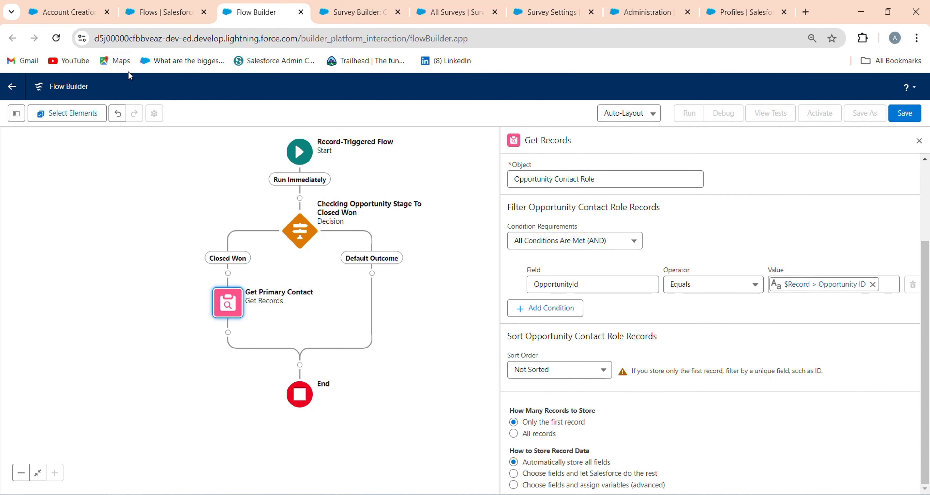
{"action": "key", "text": "ctrl+1"}
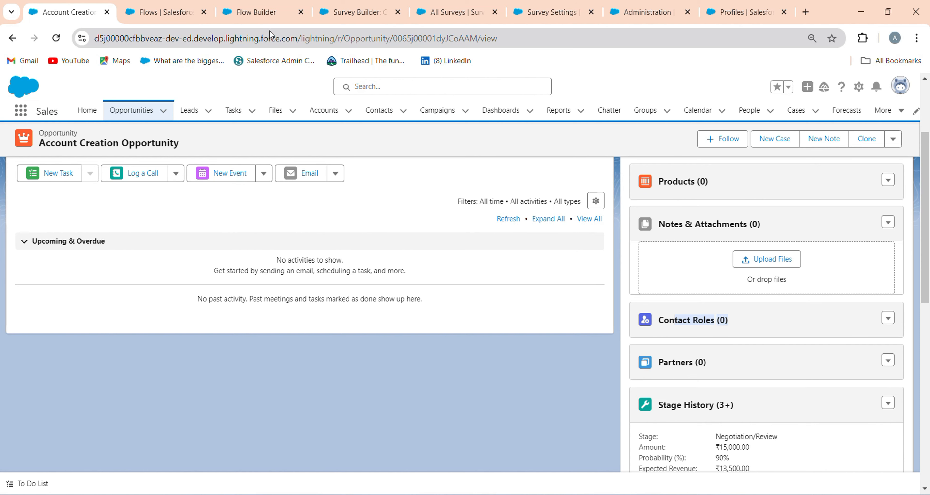
{"action": "left_click", "coordinate": [250, 17]}
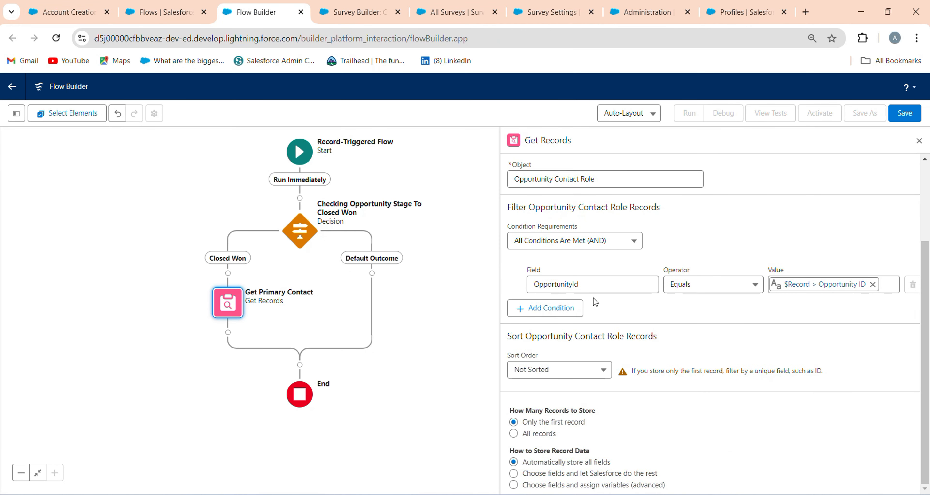
Step: Add a second filter condition row to the Get Primary Contact element and open its field choices
{"action": "left_click", "coordinate": [548, 307]}
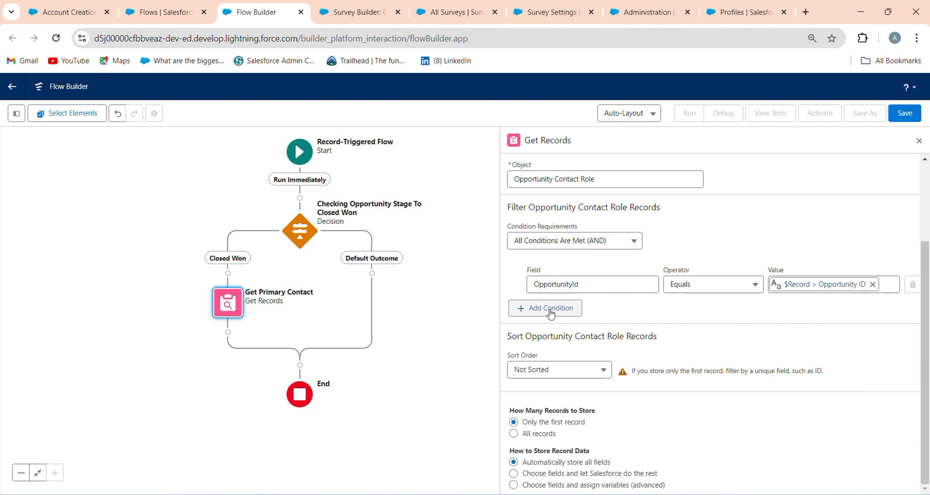
{"action": "left_click", "coordinate": [594, 320]}
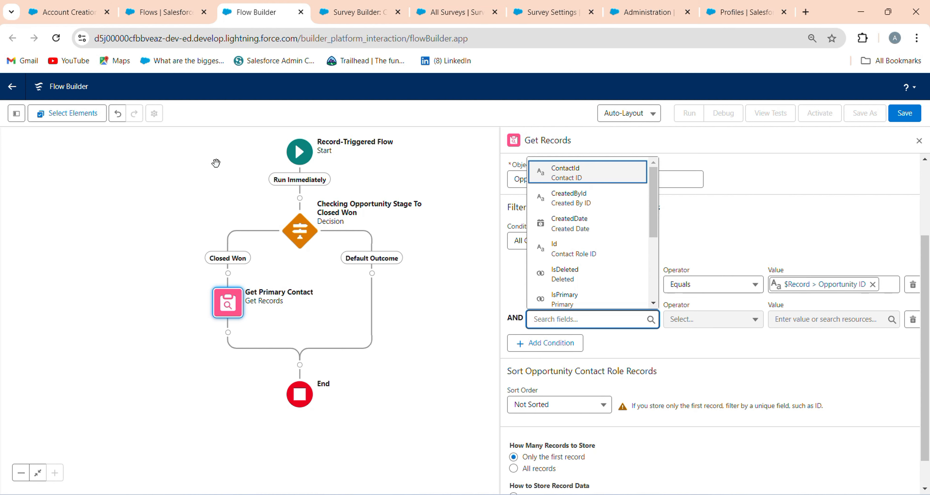
{"action": "left_click", "coordinate": [82, 18]}
{"action": "scroll", "coordinate": [833, 308], "scroll_direction": "up", "scroll_amount": 2}
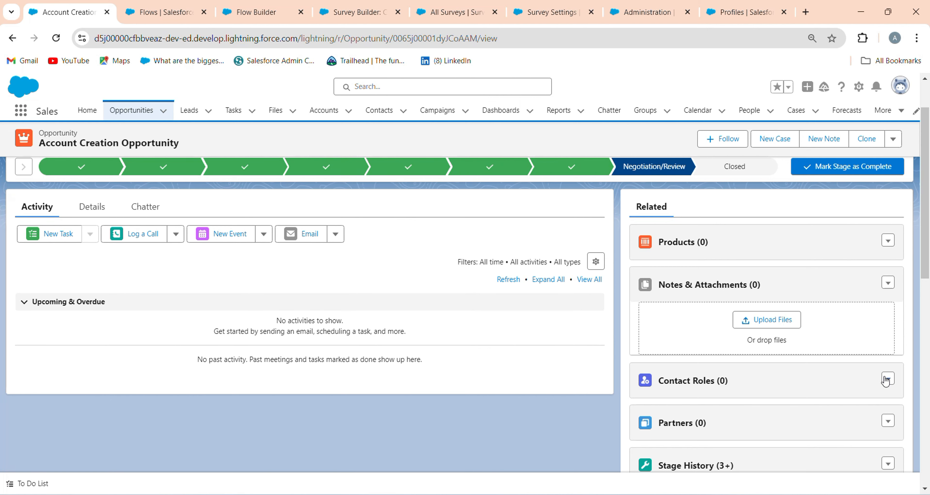
{"action": "left_click", "coordinate": [887, 380]}
{"action": "left_click", "coordinate": [867, 400]}
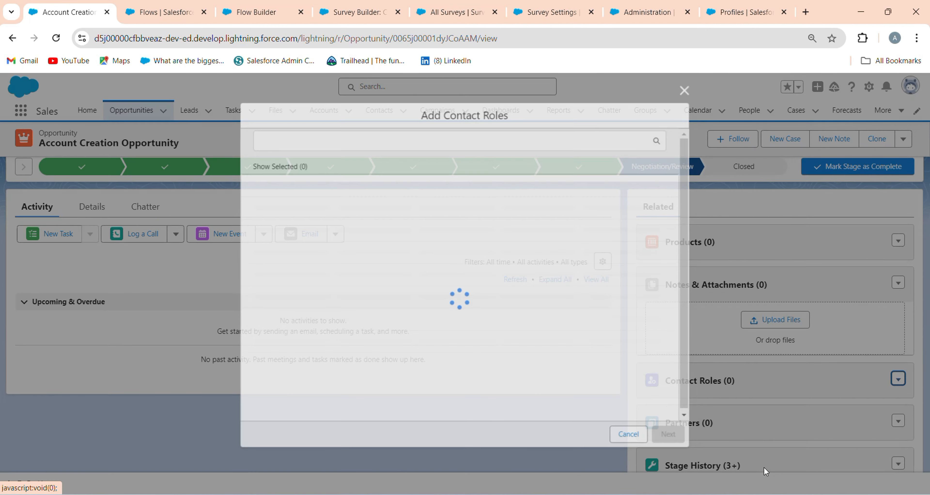
{"action": "left_click", "coordinate": [357, 141]}
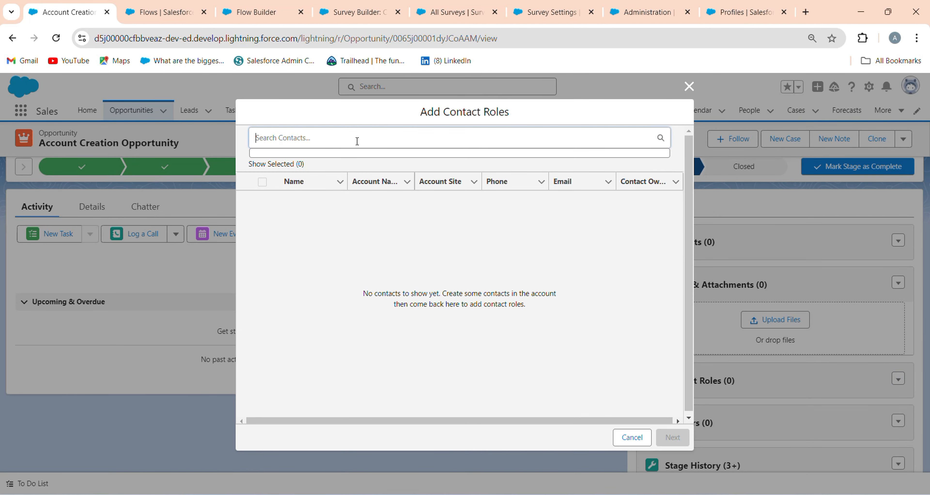
{"action": "left_click", "coordinate": [325, 165]}
{"action": "left_click", "coordinate": [365, 140]}
{"action": "type", "text": "abhi"}
{"action": "left_click", "coordinate": [262, 210]}
{"action": "left_click", "coordinate": [318, 139]}
{"action": "key", "text": "BackSpace"}
{"action": "key", "text": "BackSpace"}
{"action": "key", "text": "BackSpace"}
{"action": "key", "text": "BackSpace"}
{"action": "type", "text": "b"}
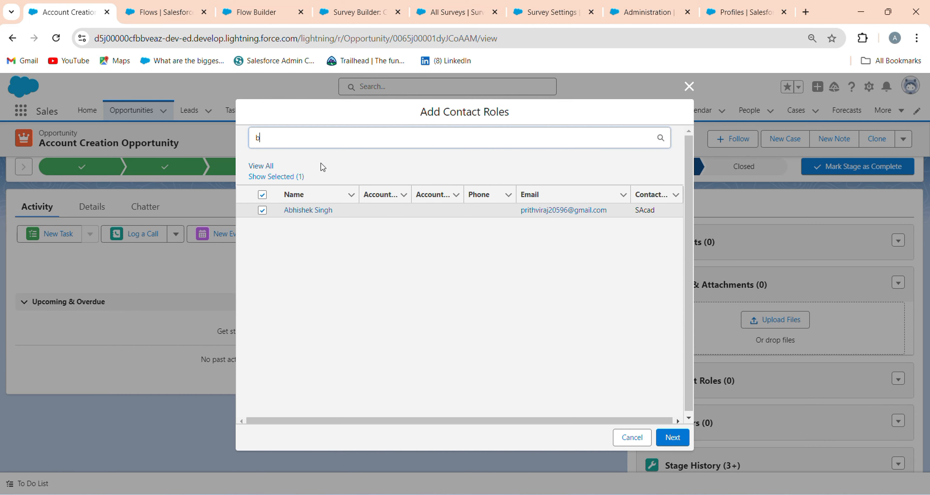
{"action": "left_click", "coordinate": [688, 86]}
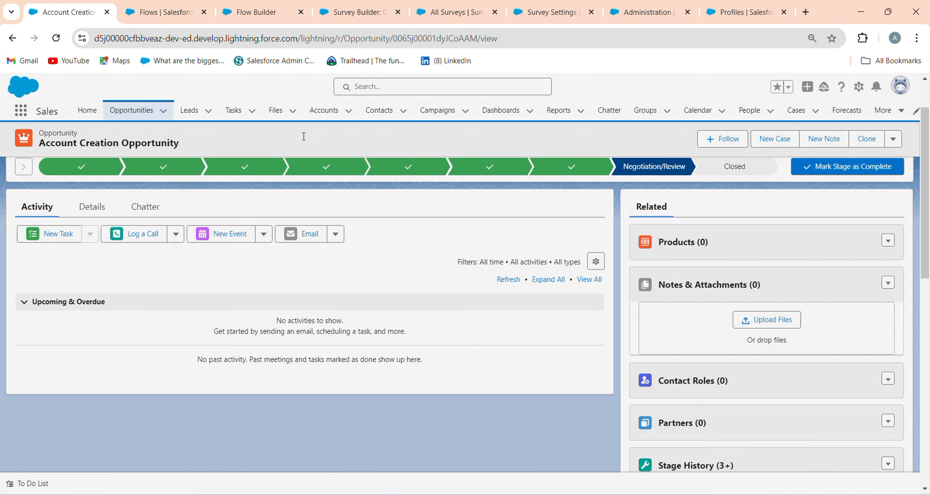
Step: Open Contacts in a separate browser tab, show the All Contacts list and copy the name of the United Oil & Gas Corp. CEO contact
{"action": "right_click", "coordinate": [380, 115]}
{"action": "left_click", "coordinate": [415, 126]}
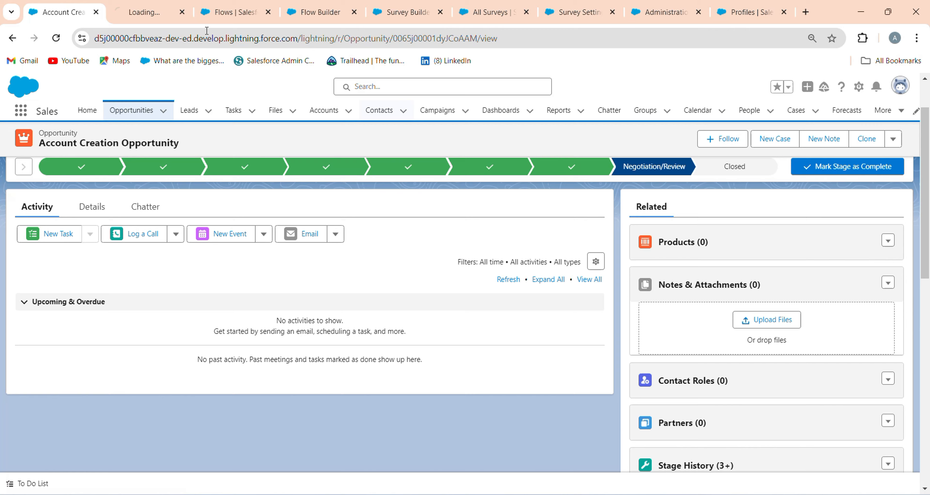
{"action": "left_click", "coordinate": [150, 11]}
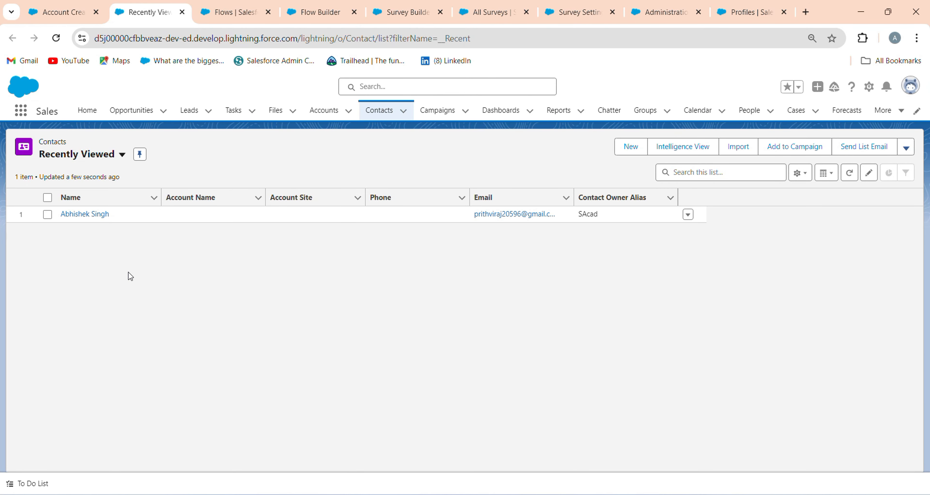
{"action": "left_click", "coordinate": [90, 150]}
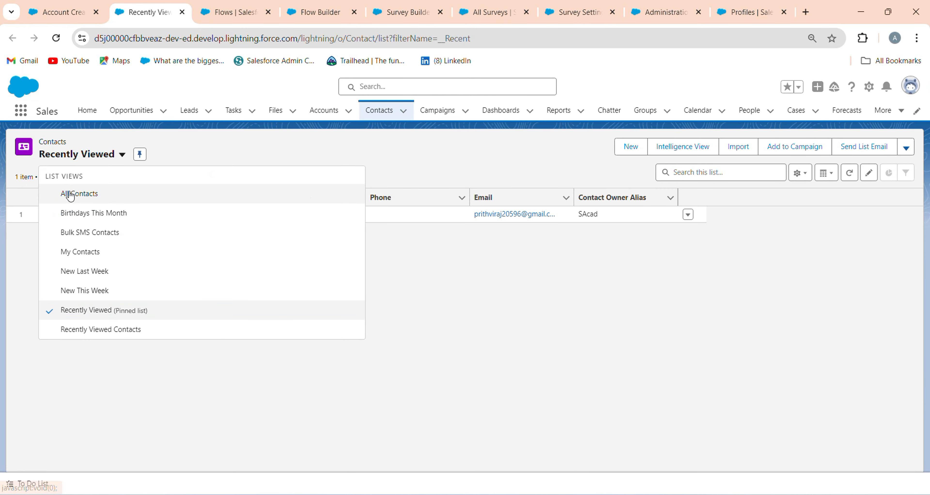
{"action": "left_click", "coordinate": [79, 195]}
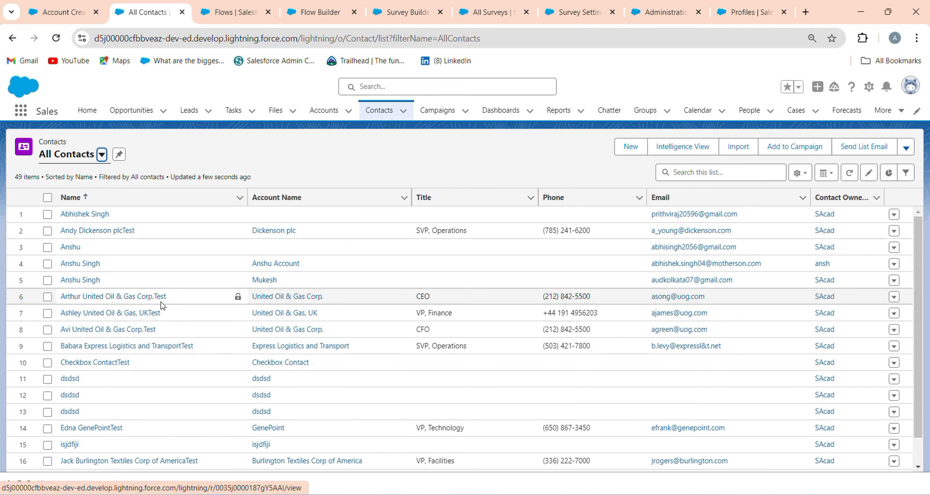
{"action": "triple_click", "coordinate": [161, 296]}
{"action": "key", "text": "ctrl+c"}
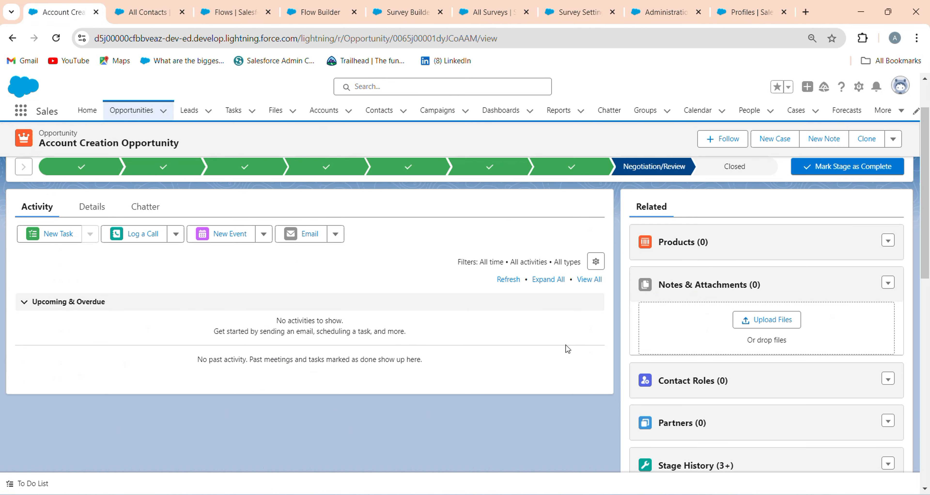
Step: On the Account Creation Opportunity, start adding contact roles for the copied contact and the contact matching "abh", and proceed to role assignment
{"action": "left_click", "coordinate": [77, 7]}
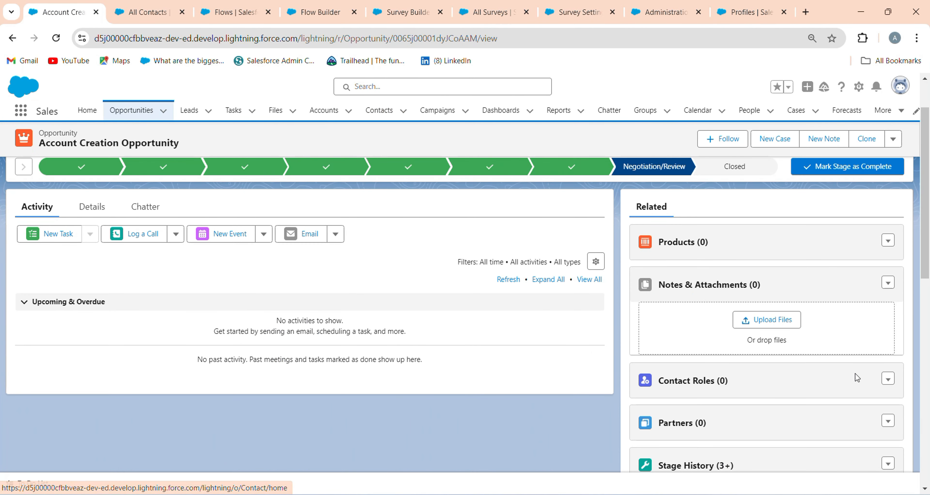
{"action": "left_click", "coordinate": [888, 379]}
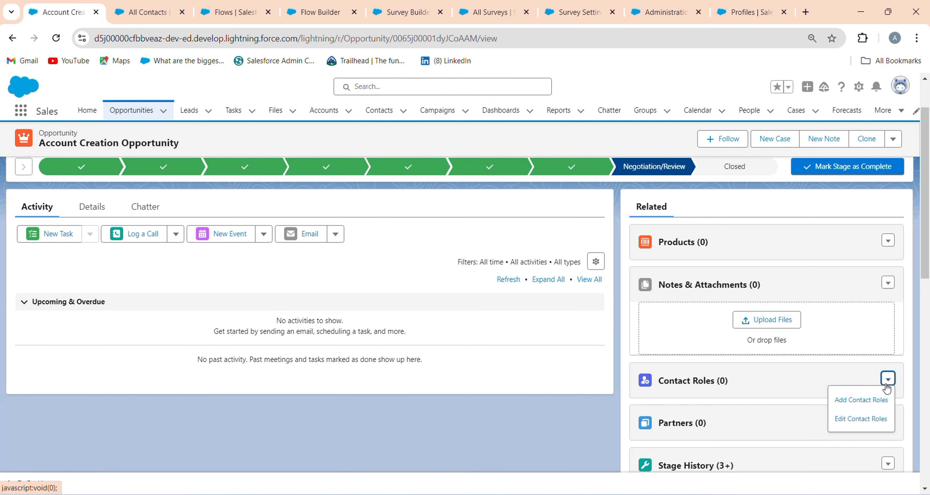
{"action": "left_click", "coordinate": [859, 399]}
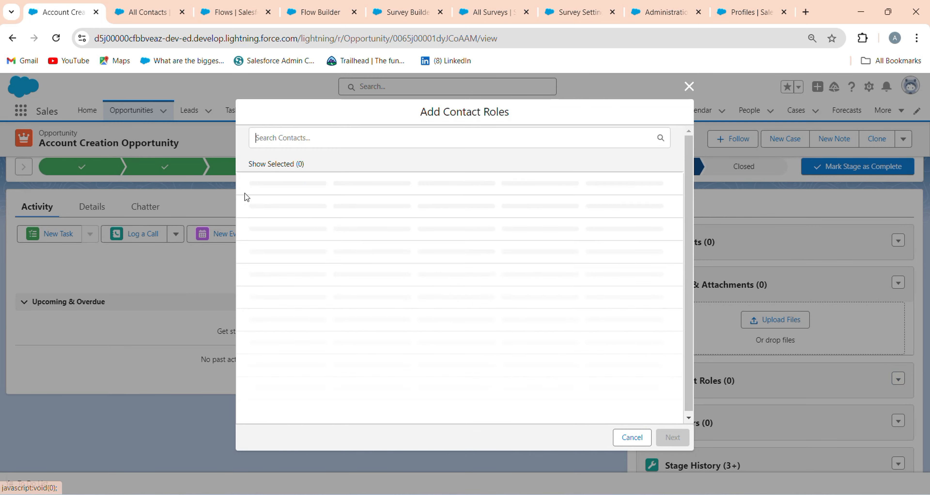
{"action": "key", "text": "ctrl+v"}
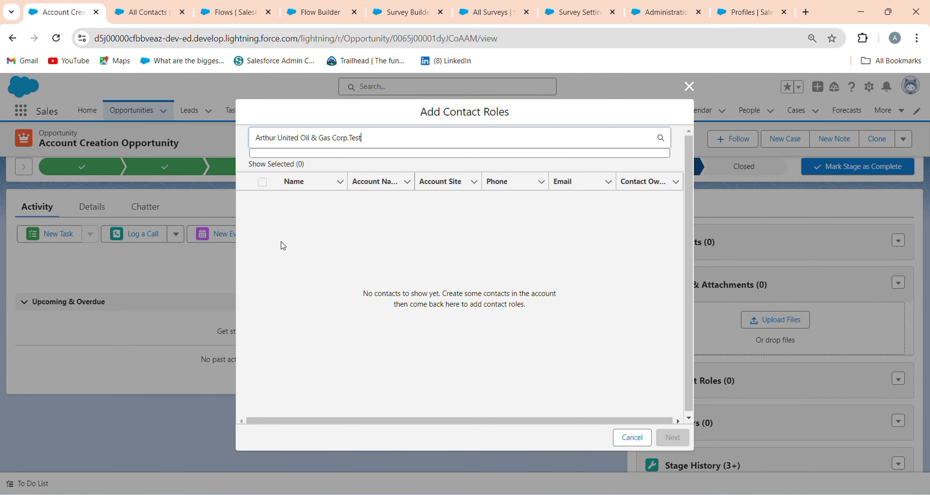
{"action": "left_click", "coordinate": [330, 183]}
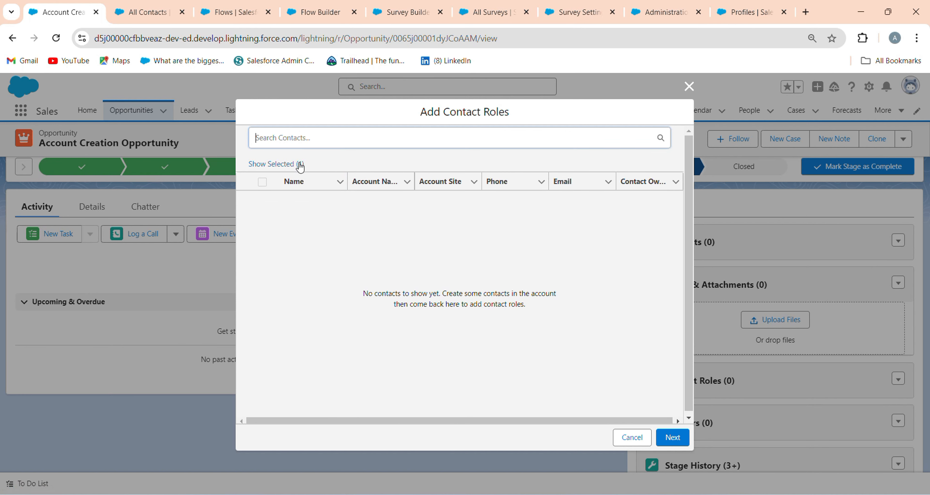
{"action": "type", "text": "abh"}
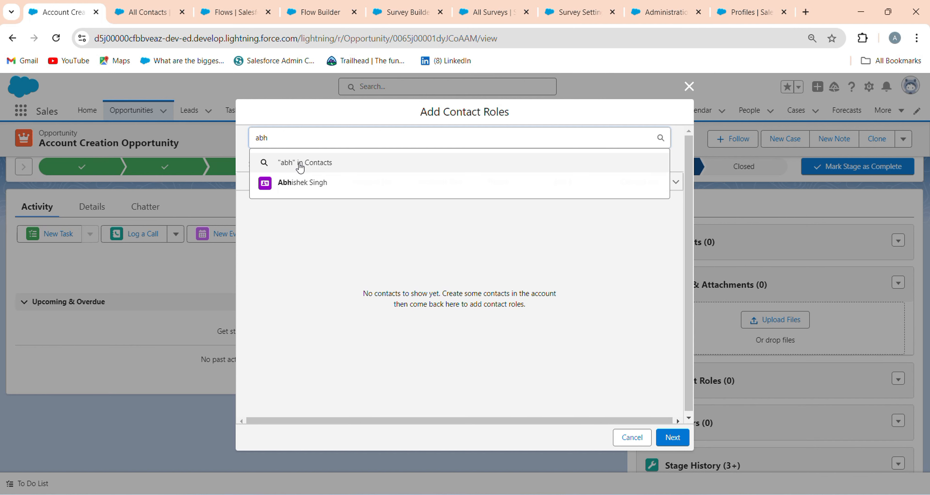
{"action": "left_click", "coordinate": [305, 183]}
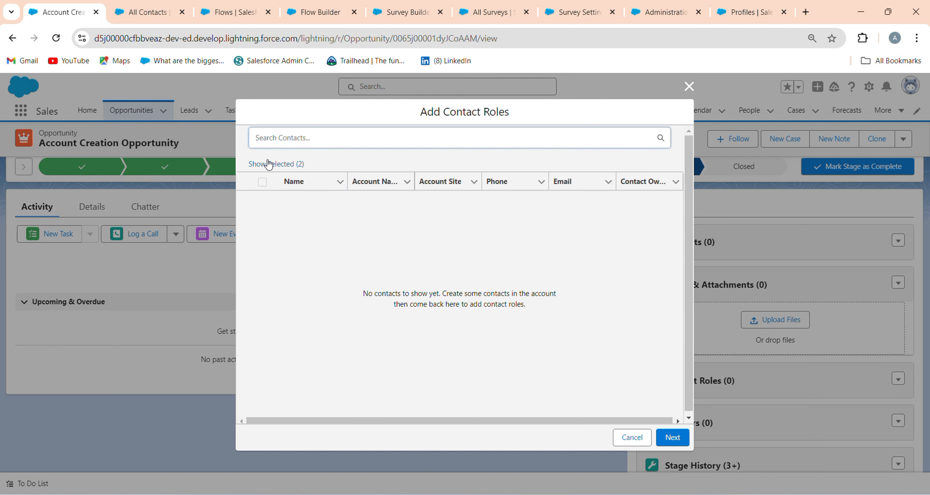
{"action": "left_click", "coordinate": [673, 437]}
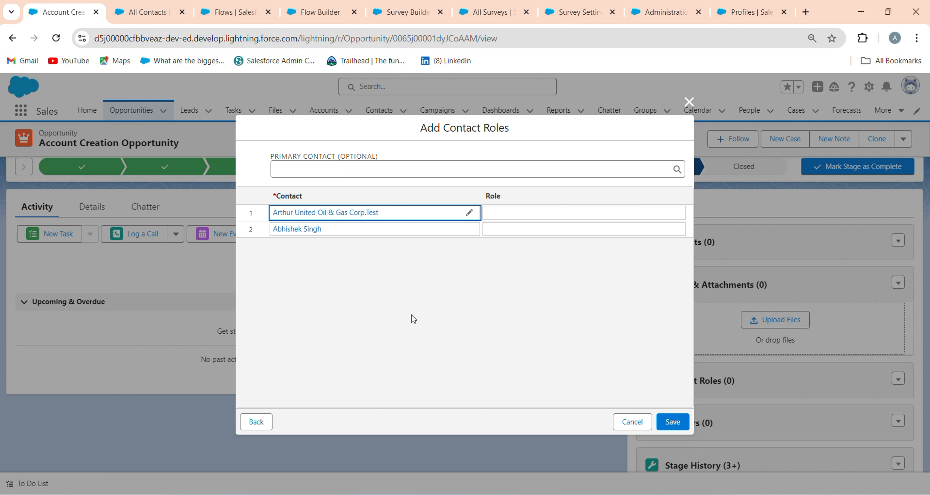
Step: Back in the flow, set the second filter condition to IsPrimary Equals True and close the Get Records settings
{"action": "left_click", "coordinate": [257, 6]}
{"action": "left_click", "coordinate": [318, 12]}
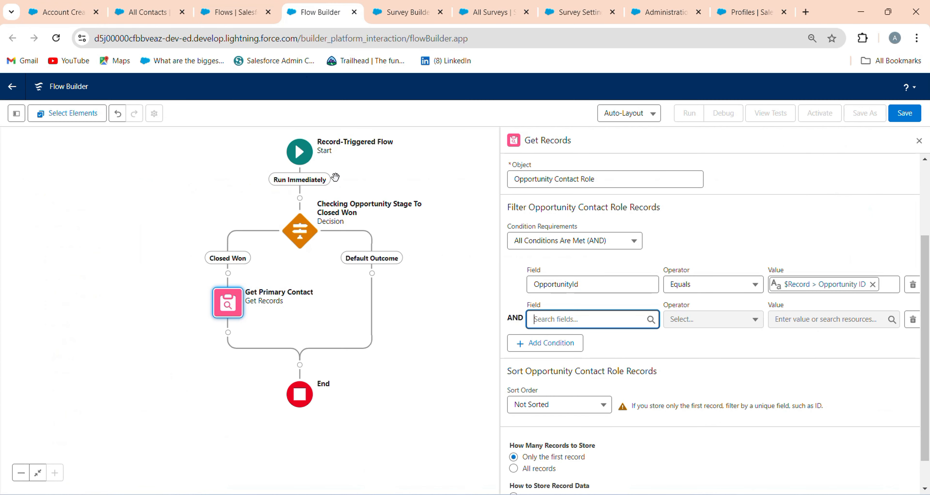
{"action": "left_click", "coordinate": [549, 316]}
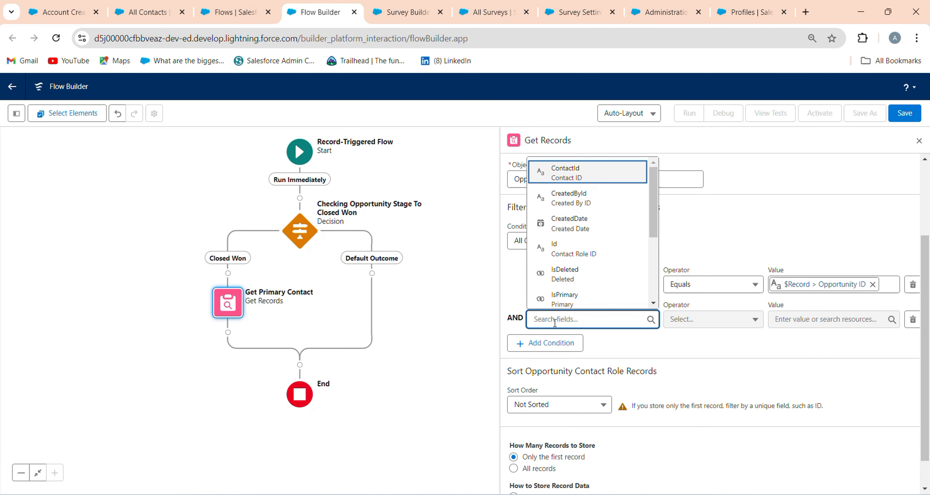
{"action": "left_click", "coordinate": [570, 296]}
{"action": "left_click", "coordinate": [816, 319]}
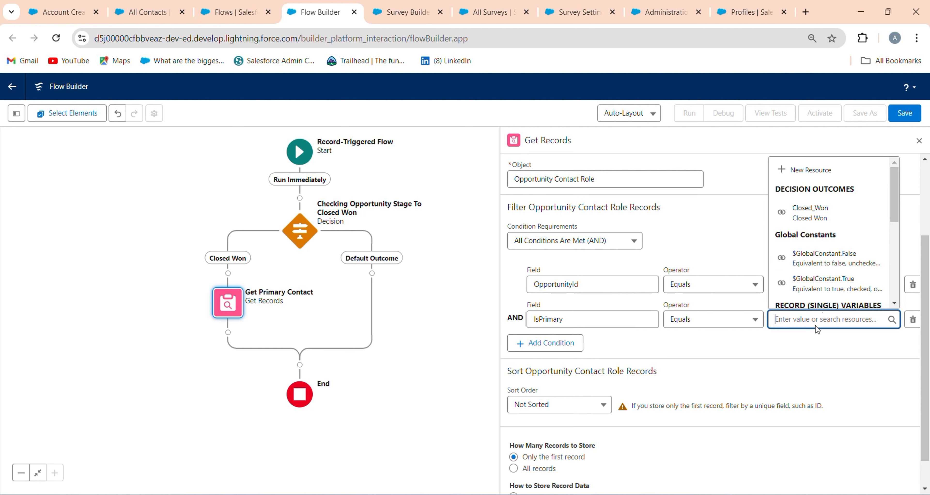
{"action": "scroll", "coordinate": [815, 252], "scroll_direction": "down", "scroll_amount": 3}
{"action": "scroll", "coordinate": [803, 273], "scroll_direction": "down", "scroll_amount": 5}
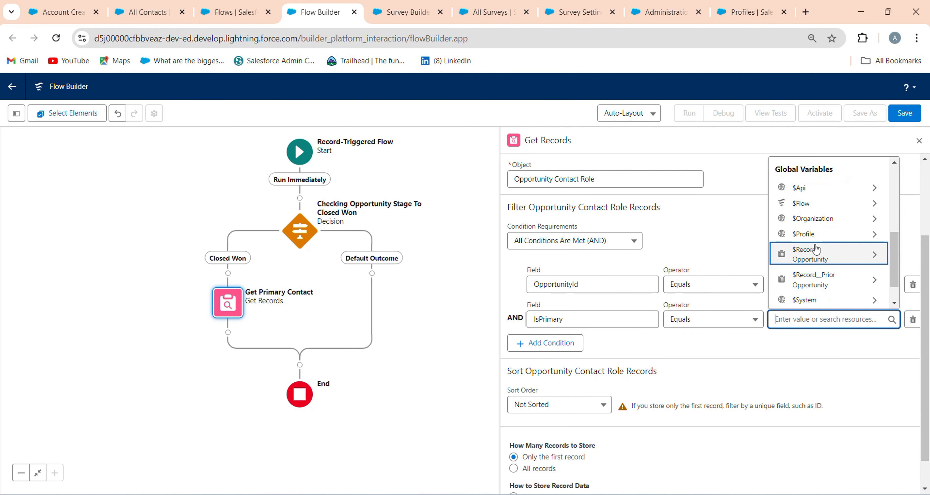
{"action": "scroll", "coordinate": [824, 294], "scroll_direction": "up", "scroll_amount": 10}
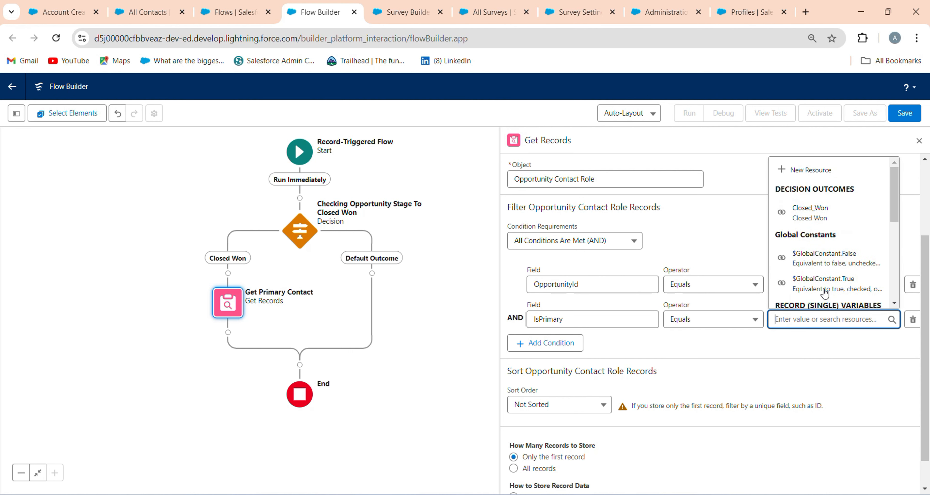
{"action": "left_click", "coordinate": [819, 280]}
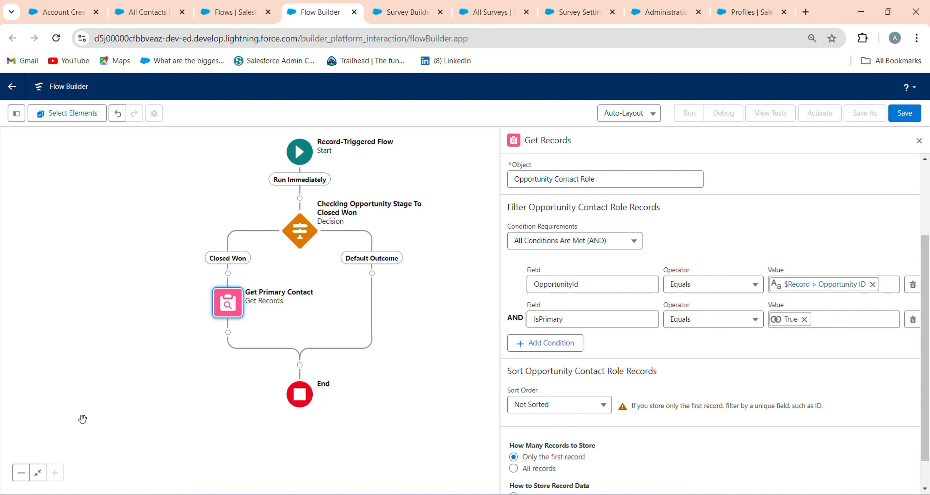
{"action": "left_click", "coordinate": [918, 140]}
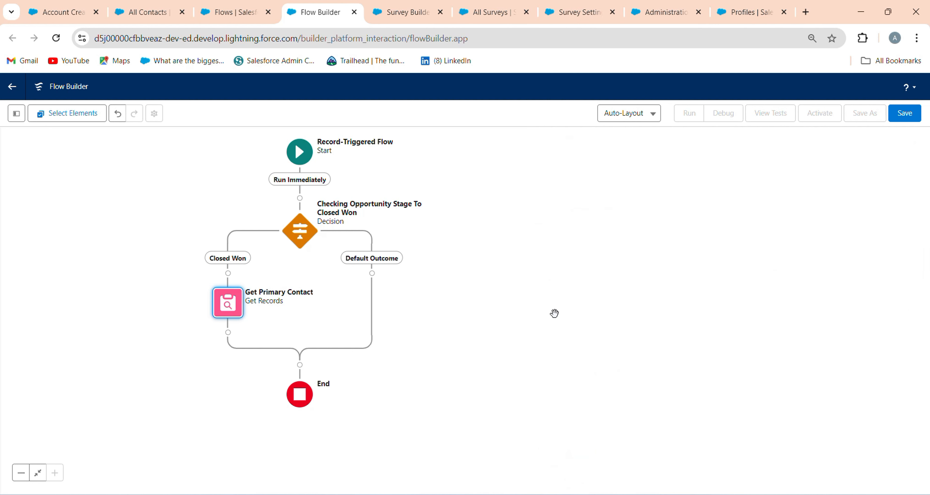
Step: Add a Decision element after Get Primary Contact on the Closed Won path
{"action": "scroll", "coordinate": [553, 253], "scroll_direction": "down", "scroll_amount": 3}
{"action": "left_click", "coordinate": [330, 211]}
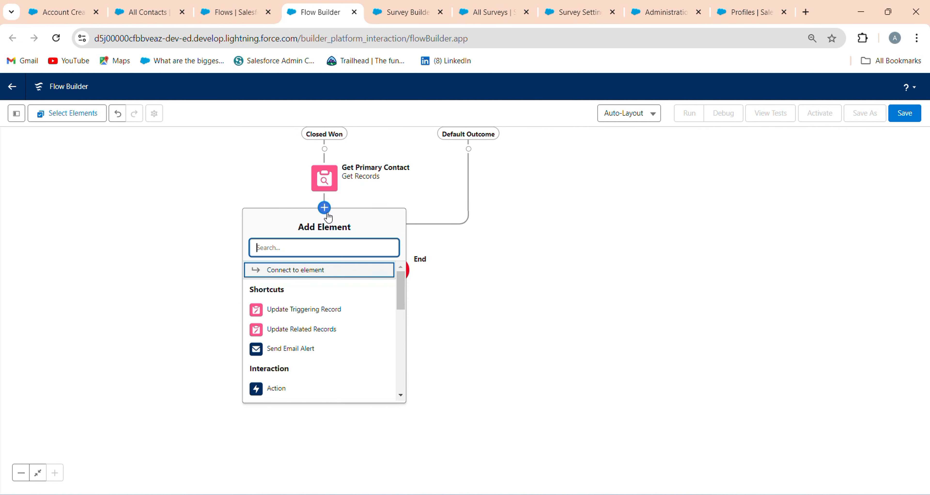
{"action": "type", "text": "d"}
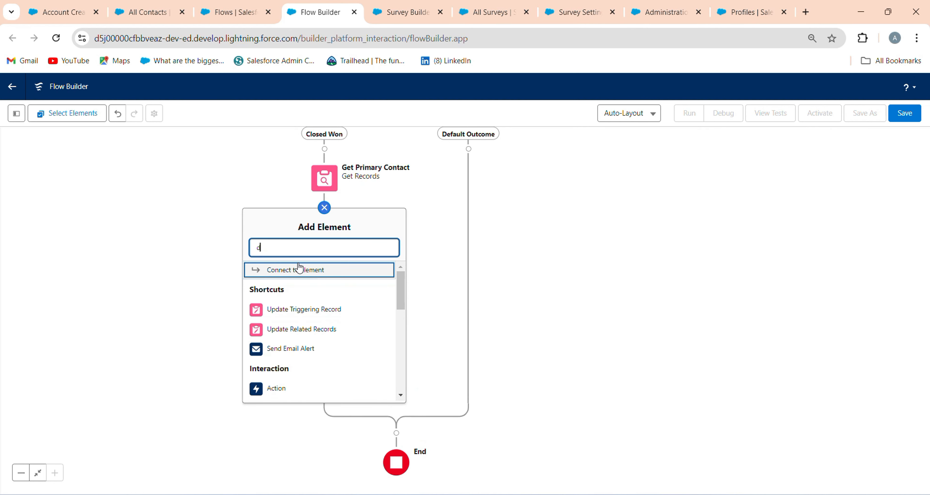
{"action": "type", "text": "ec"}
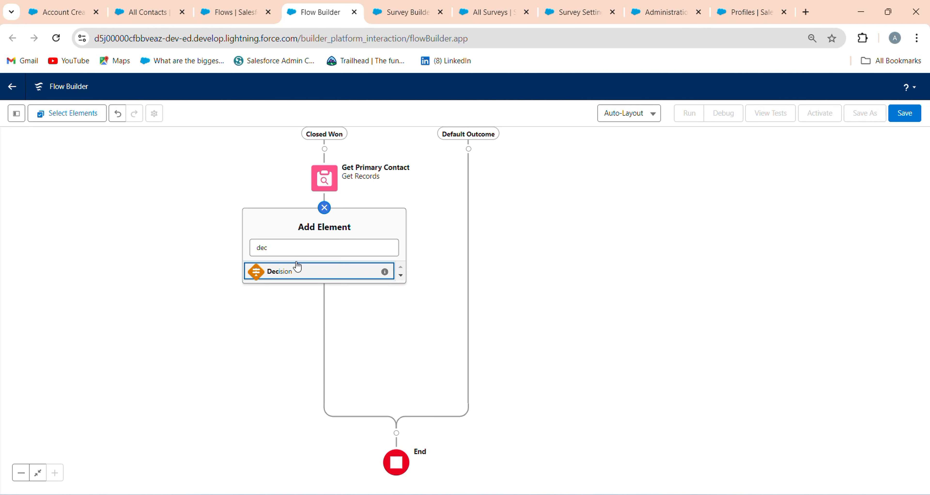
Step: Add a Decision labelled "Has Primary Contact" after Get Primary Contact and label its first outcome "YES"
{"action": "left_click", "coordinate": [298, 269]}
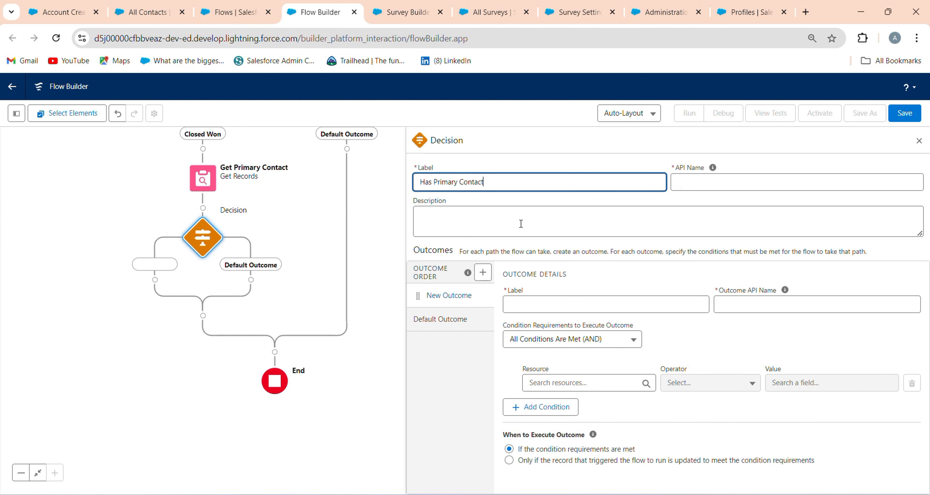
{"action": "key", "text": "Tab"}
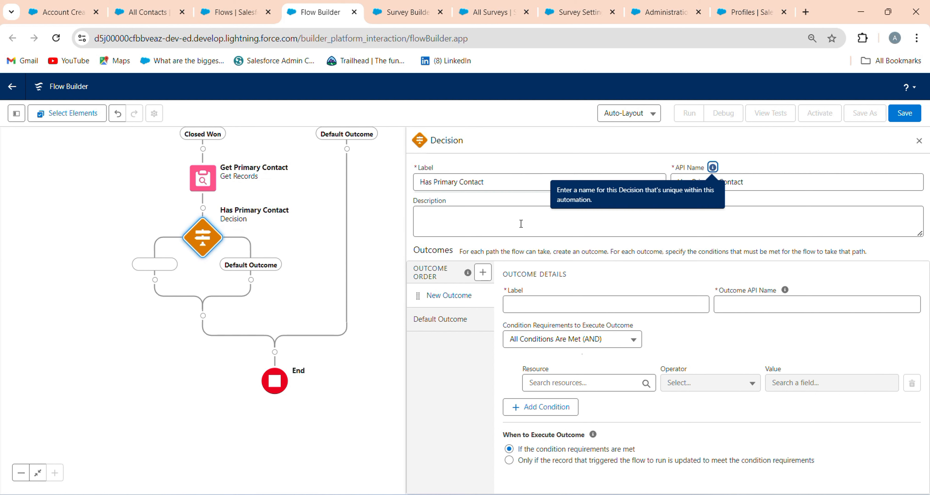
{"action": "left_click", "coordinate": [592, 311]}
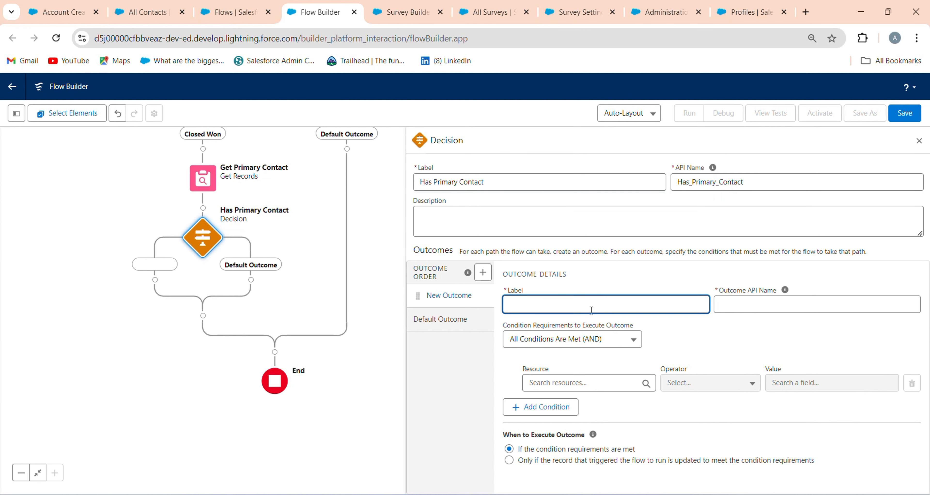
{"action": "type", "text": "YES"}
{"action": "key", "text": "Tab"}
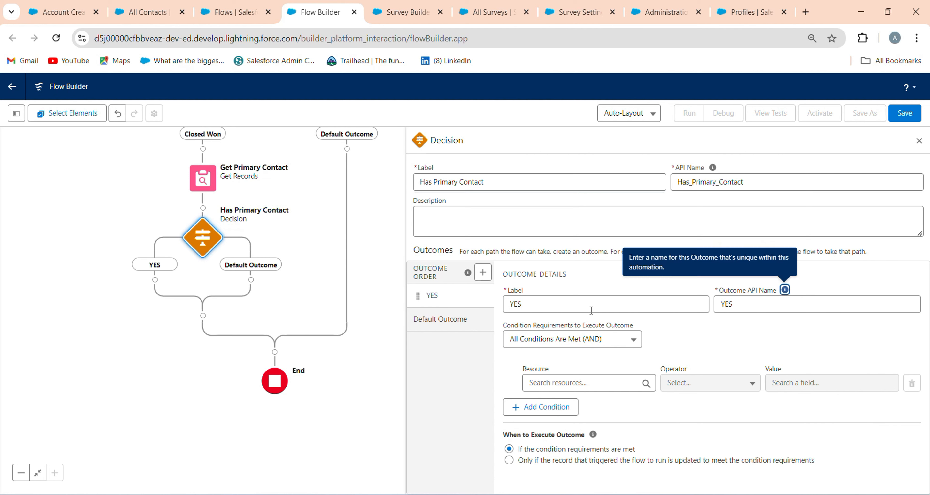
Step: Set the YES outcome's condition resource to the Opportunity Contact Role from Get Primary Contact
{"action": "left_click", "coordinate": [593, 375]}
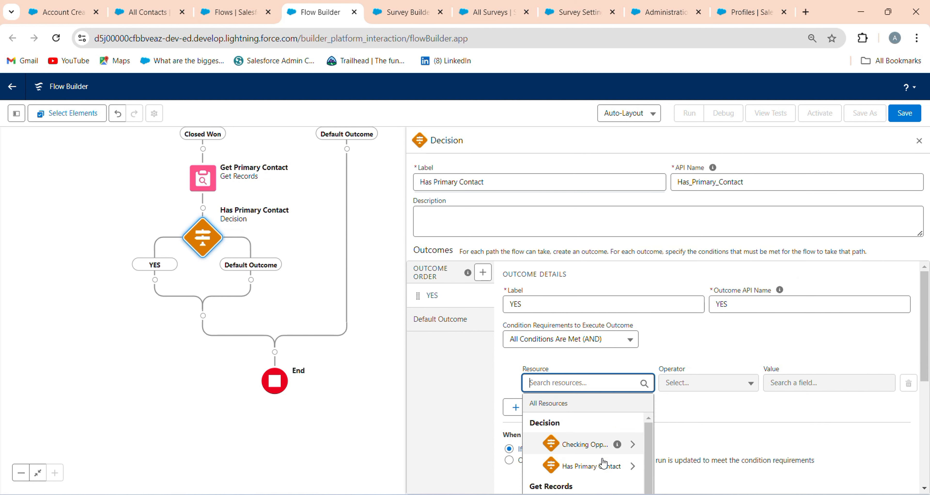
{"action": "scroll", "coordinate": [593, 426], "scroll_direction": "down", "scroll_amount": 2}
{"action": "scroll", "coordinate": [704, 408], "scroll_direction": "down", "scroll_amount": 2}
{"action": "mouse_move", "coordinate": [620, 395]}
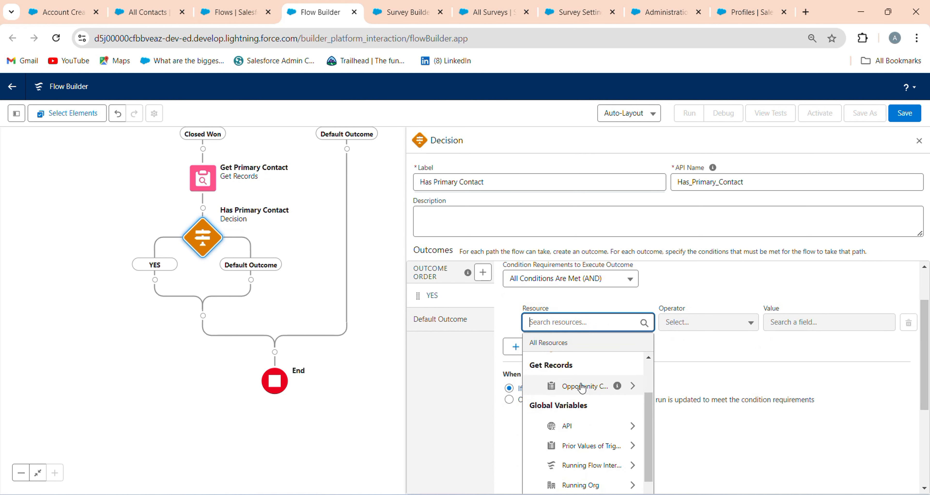
{"action": "left_click", "coordinate": [552, 386]}
{"action": "left_click", "coordinate": [544, 397]}
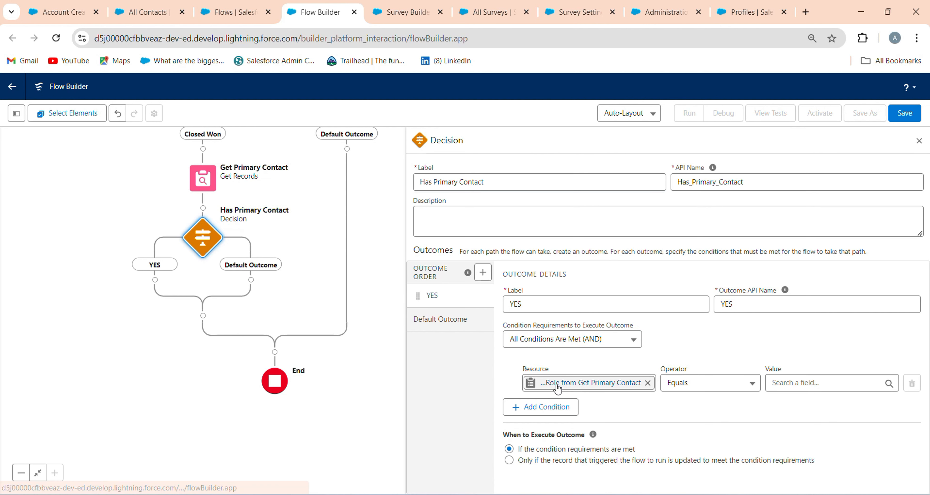
Step: Complete the YES outcome's condition with the operator Is Null and the value False
{"action": "left_click", "coordinate": [669, 388]}
{"action": "left_click", "coordinate": [712, 325]}
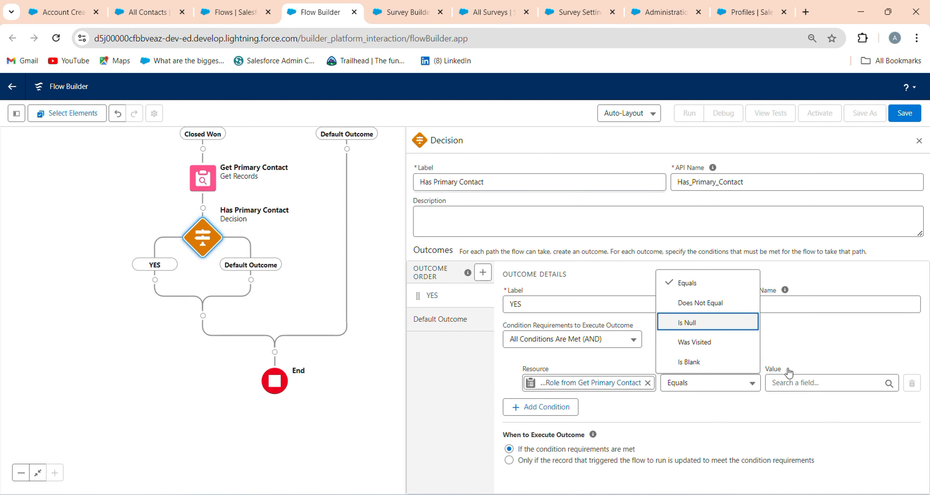
{"action": "left_click", "coordinate": [795, 382]}
{"action": "scroll", "coordinate": [895, 440], "scroll_direction": "down", "scroll_amount": 5}
{"action": "scroll", "coordinate": [897, 439], "scroll_direction": "down", "scroll_amount": 5}
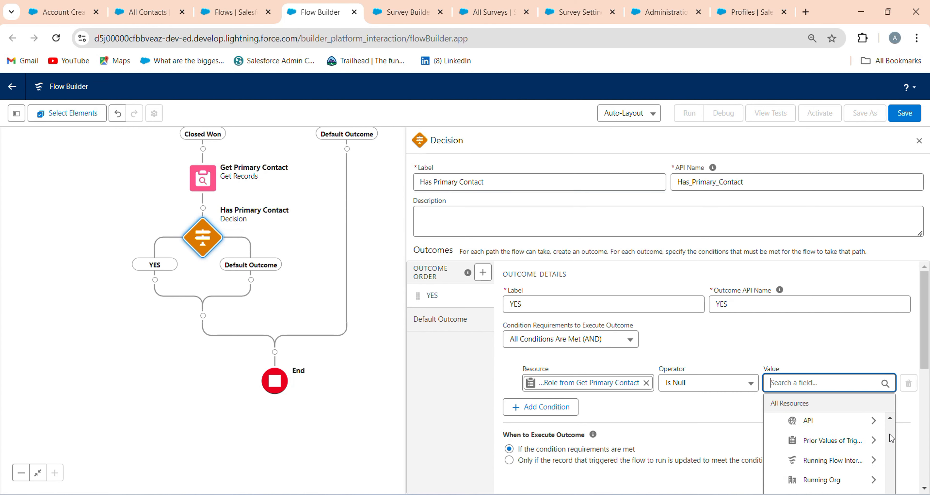
{"action": "scroll", "coordinate": [790, 348], "scroll_direction": "up", "scroll_amount": 5}
{"action": "scroll", "coordinate": [842, 367], "scroll_direction": "up", "scroll_amount": 3}
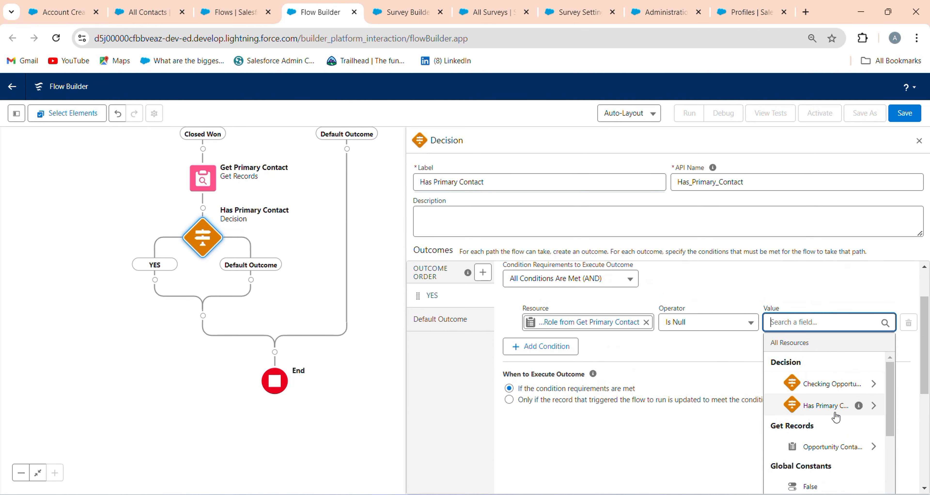
{"action": "scroll", "coordinate": [927, 358], "scroll_direction": "down", "scroll_amount": 1}
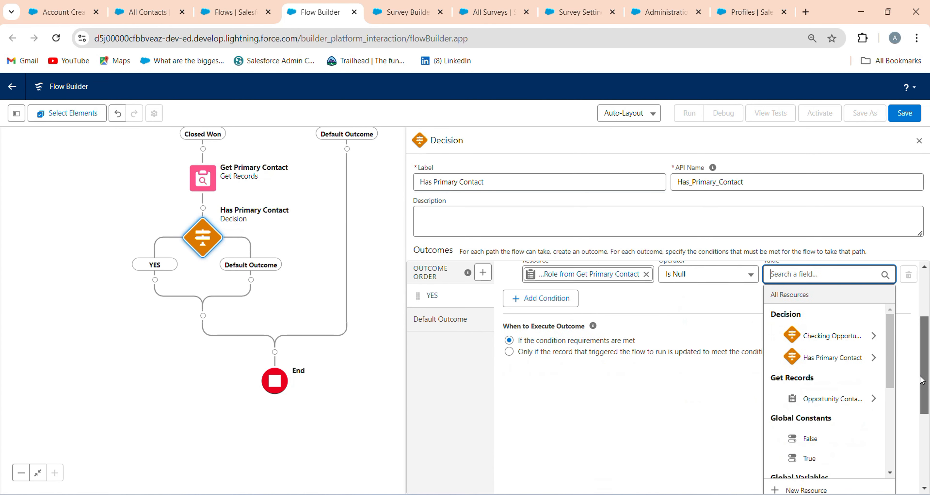
{"action": "left_click", "coordinate": [798, 443]}
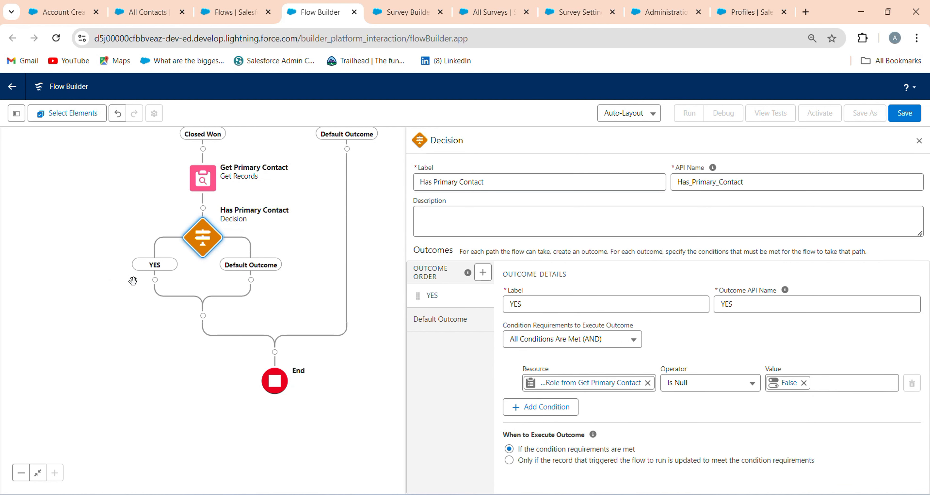
Step: Add the customer satisfaction survey action to the YES path and label it "Send Survey Form"
{"action": "left_click", "coordinate": [155, 280]}
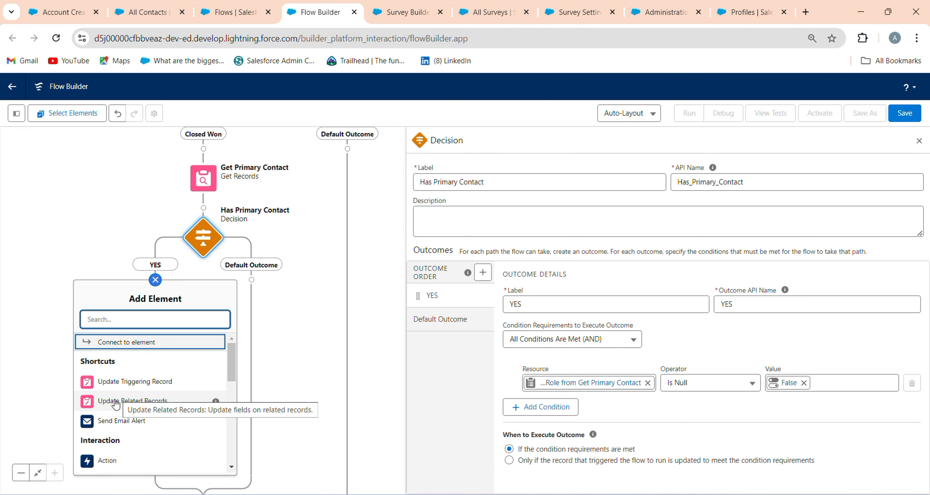
{"action": "left_click", "coordinate": [116, 463]}
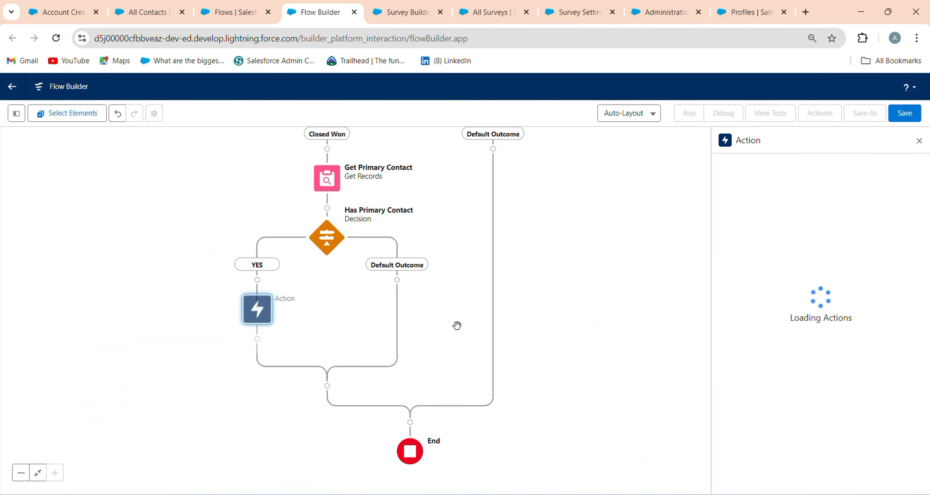
{"action": "left_click", "coordinate": [755, 189]}
{"action": "type", "text": "C"}
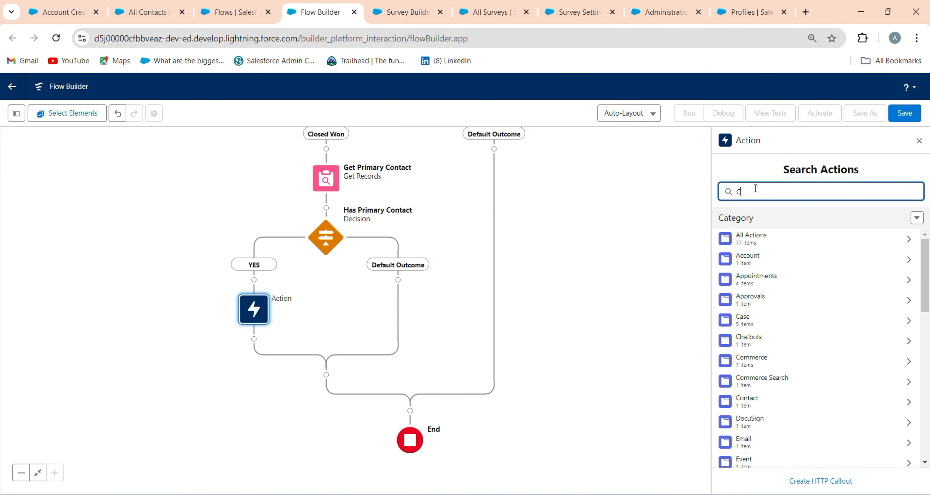
{"action": "type", "text": "ust"}
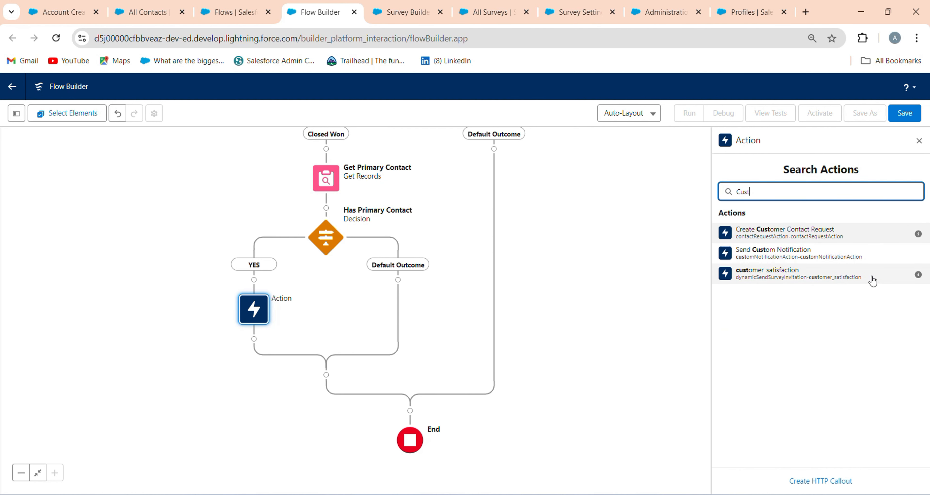
{"action": "left_click", "coordinate": [765, 276]}
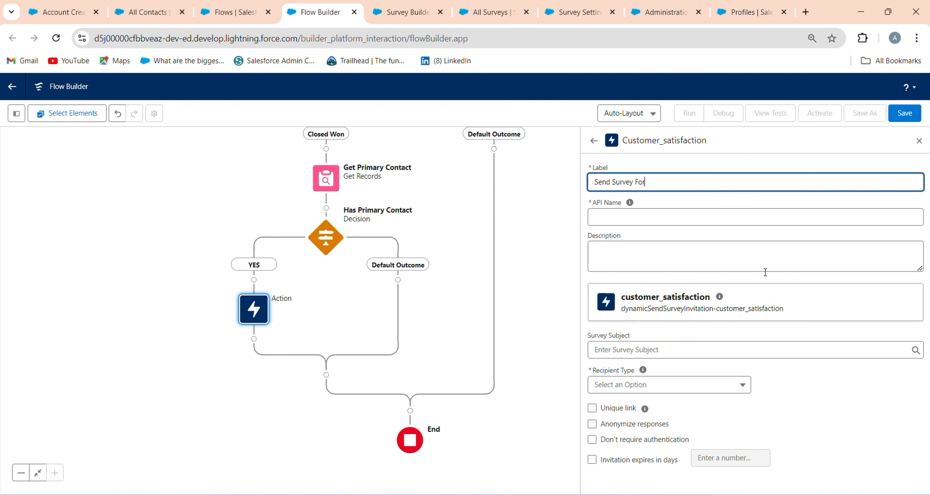
{"action": "key", "text": "Tab"}
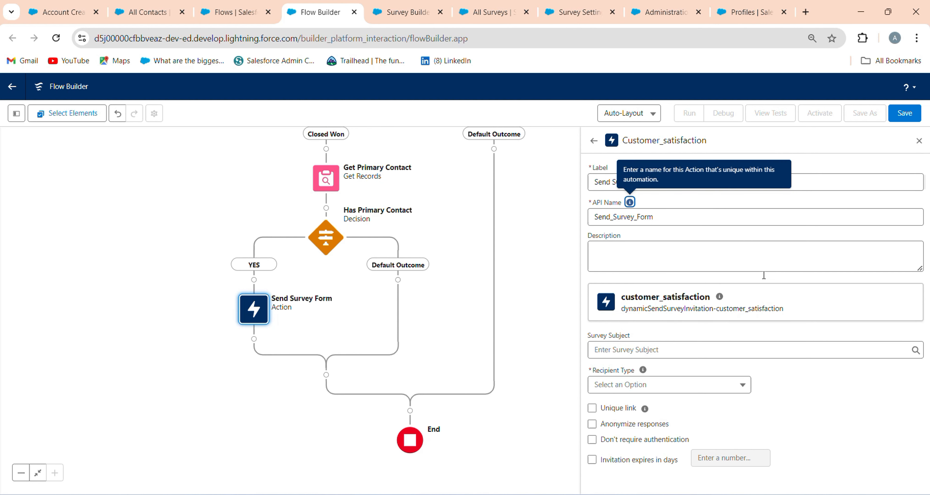
Step: Start a new variable resource for the Survey Subject with API name RecordId and data type Text
{"action": "left_click", "coordinate": [668, 348]}
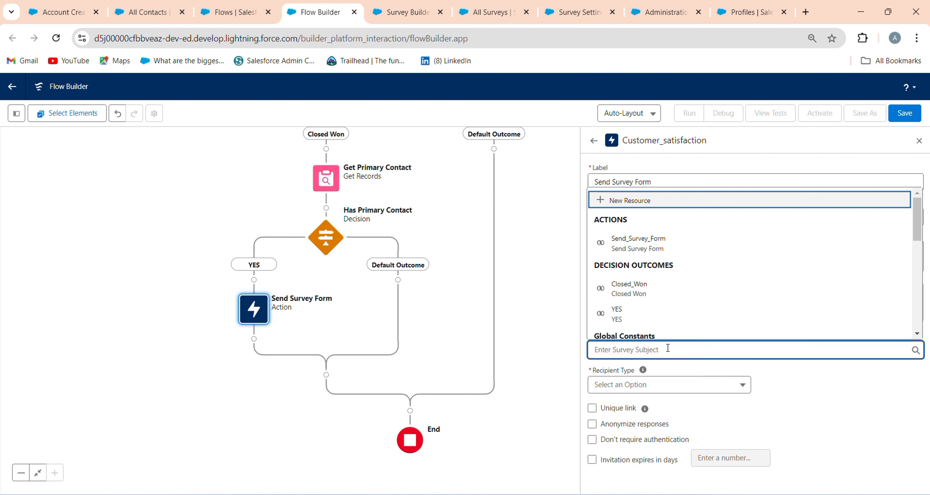
{"action": "left_click", "coordinate": [719, 201]}
{"action": "left_click", "coordinate": [351, 244]}
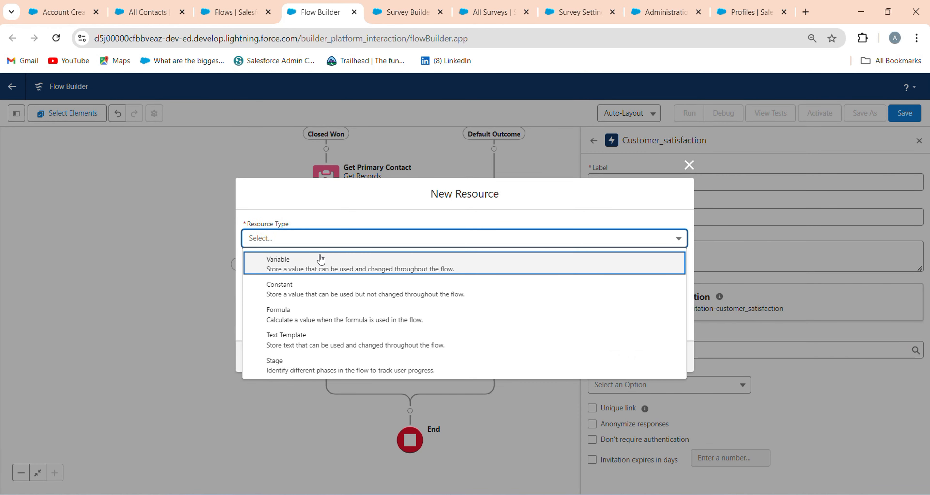
{"action": "left_click", "coordinate": [318, 260]}
{"action": "left_click", "coordinate": [275, 258]}
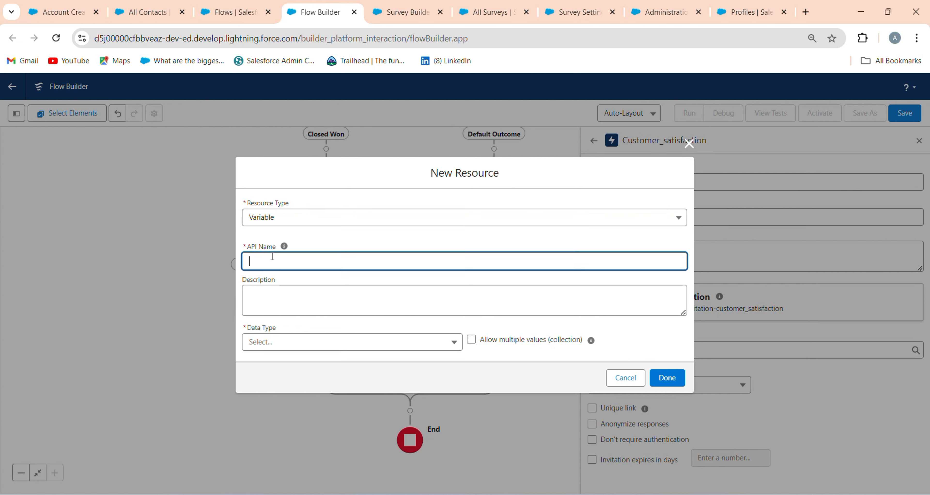
{"action": "type", "text": "RecordId"}
{"action": "key", "text": "Tab"}
{"action": "left_click", "coordinate": [267, 342]}
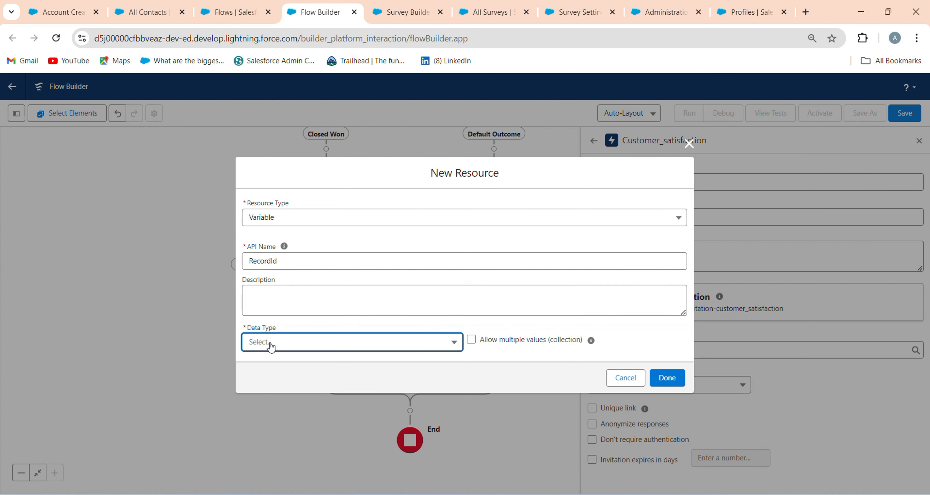
{"action": "left_click", "coordinate": [323, 209]}
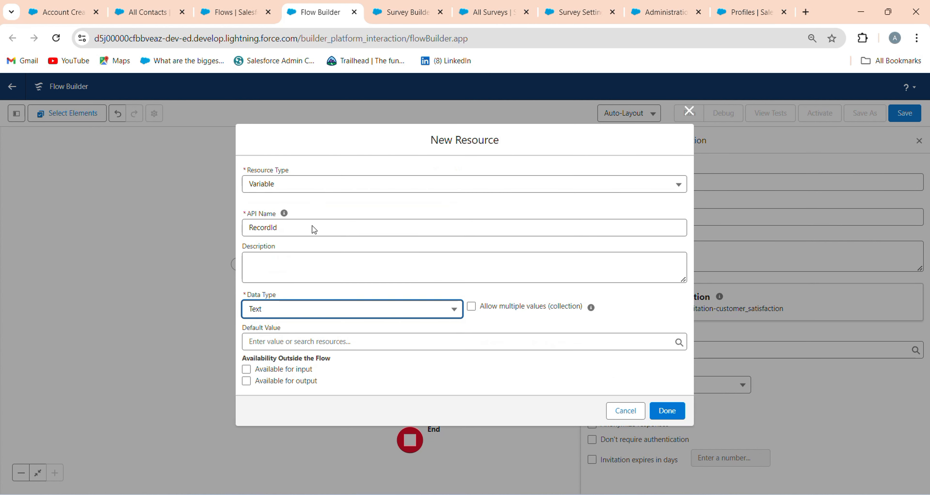
Step: Set the RecordId variable's default value to the triggering opportunity's ID, {!$Record.Id}
{"action": "left_click", "coordinate": [284, 347]}
{"action": "type", "text": "re"}
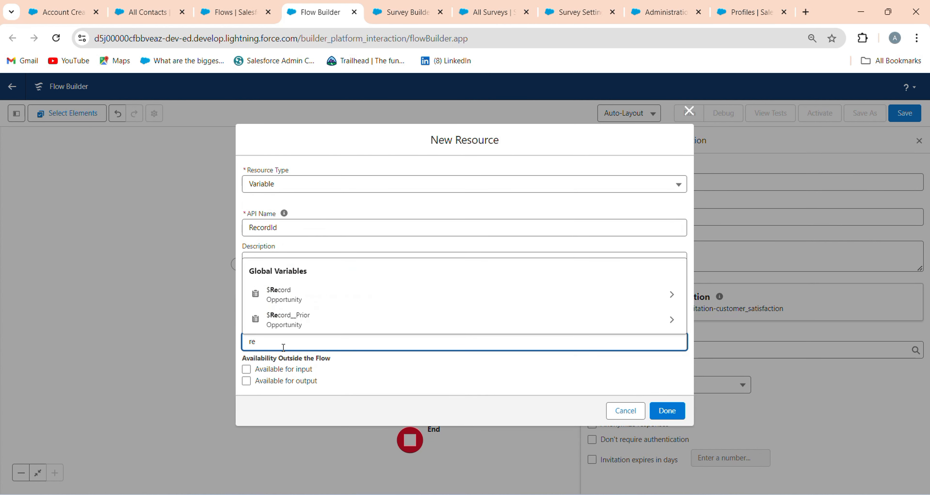
{"action": "left_click", "coordinate": [328, 300]}
{"action": "type", "text": "id"}
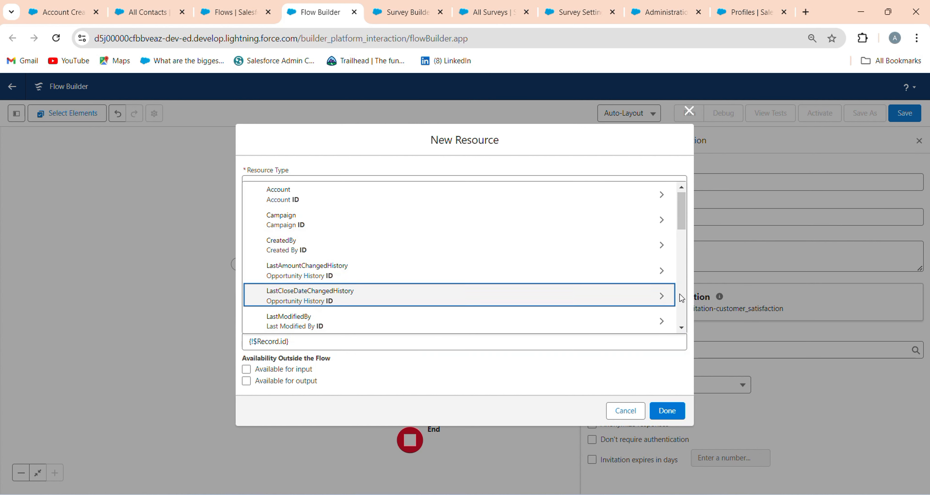
{"action": "scroll", "coordinate": [660, 296], "scroll_direction": "down", "scroll_amount": 3}
{"action": "left_click", "coordinate": [690, 289]}
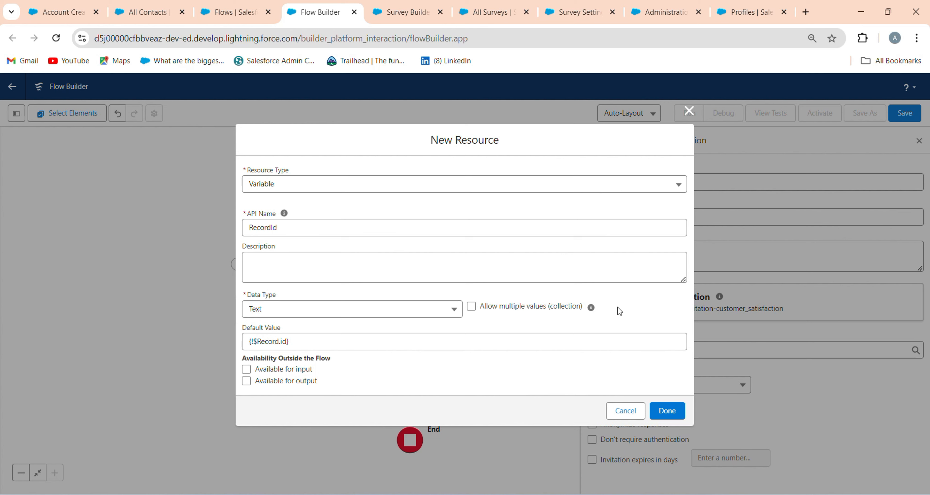
{"action": "left_click", "coordinate": [426, 341]}
{"action": "scroll", "coordinate": [361, 293], "scroll_direction": "down", "scroll_amount": 5}
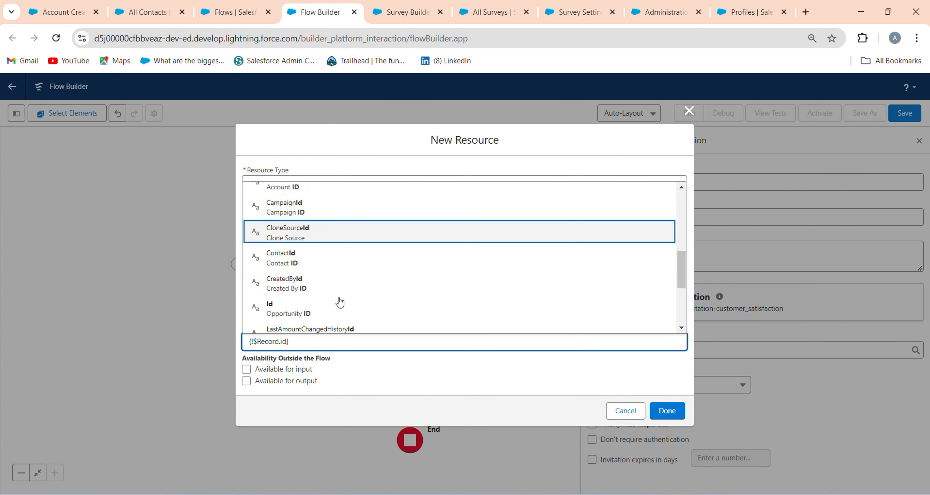
{"action": "scroll", "coordinate": [337, 289], "scroll_direction": "down", "scroll_amount": 2}
{"action": "left_click", "coordinate": [336, 244]}
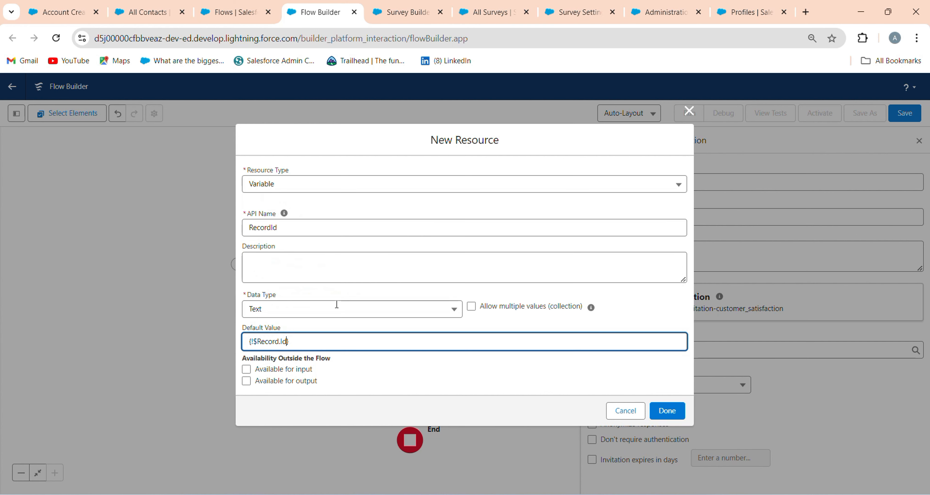
Step: Make the RecordId variable available for input and output and finish creating it
{"action": "left_click", "coordinate": [293, 371]}
{"action": "left_click", "coordinate": [272, 383]}
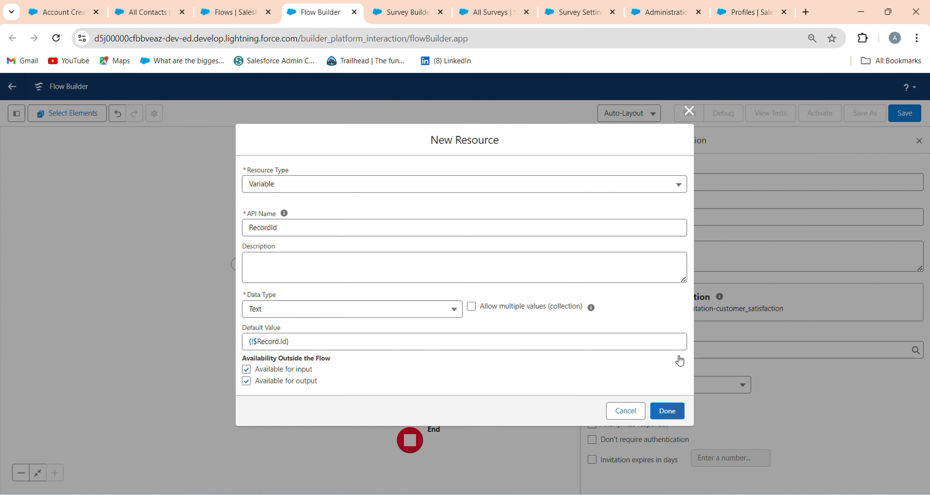
{"action": "left_click", "coordinate": [664, 411]}
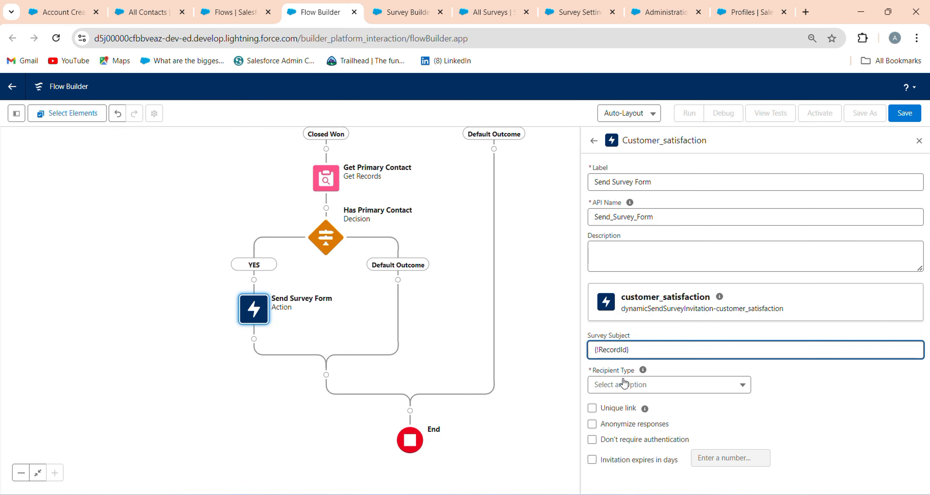
Step: Set the survey action's Recipient Type to Contact
{"action": "left_click", "coordinate": [624, 384]}
{"action": "left_click", "coordinate": [634, 384]}
{"action": "left_click", "coordinate": [639, 387]}
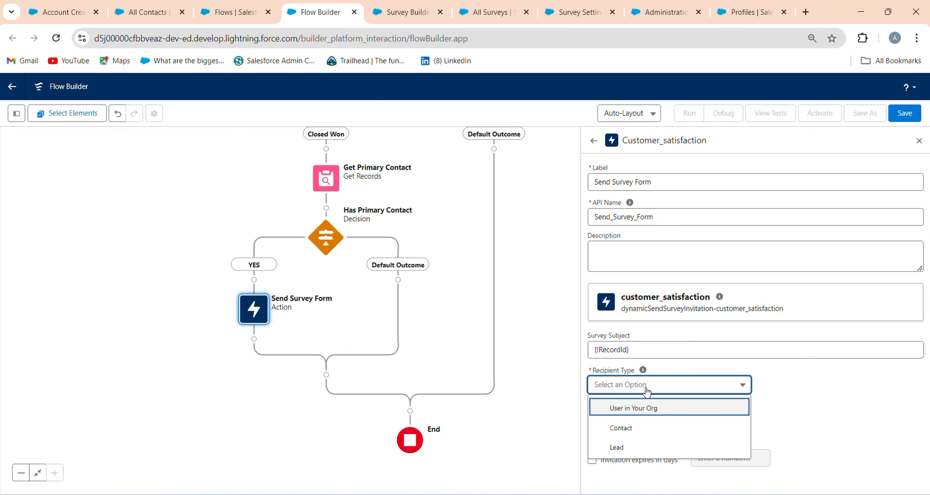
{"action": "left_click", "coordinate": [634, 433]}
Step: Start a new variable resource for the survey Recipient with API name ContactId and data type Text
{"action": "left_click", "coordinate": [830, 389]}
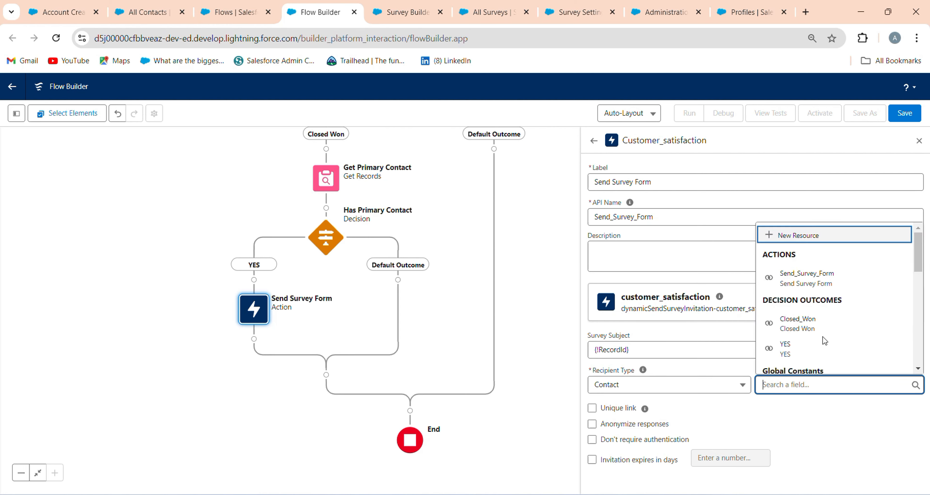
{"action": "left_click", "coordinate": [840, 241]}
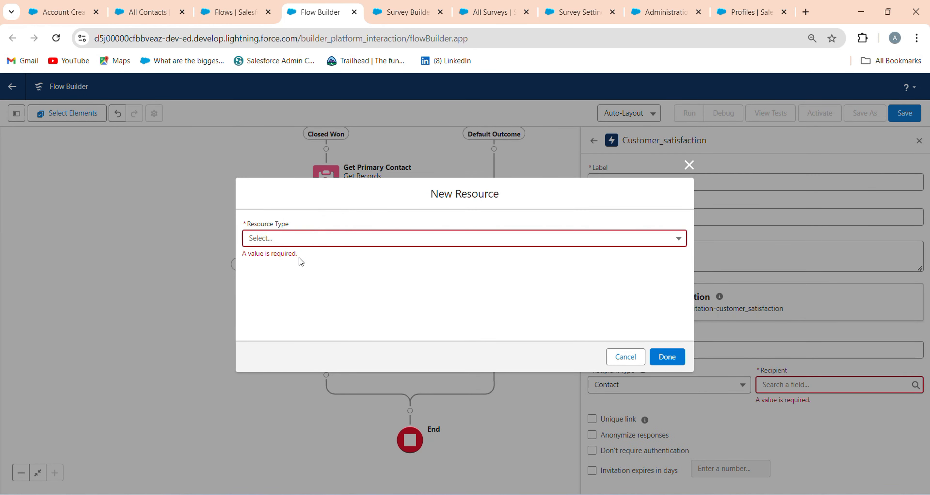
{"action": "left_click", "coordinate": [344, 239]}
{"action": "left_click", "coordinate": [298, 273]}
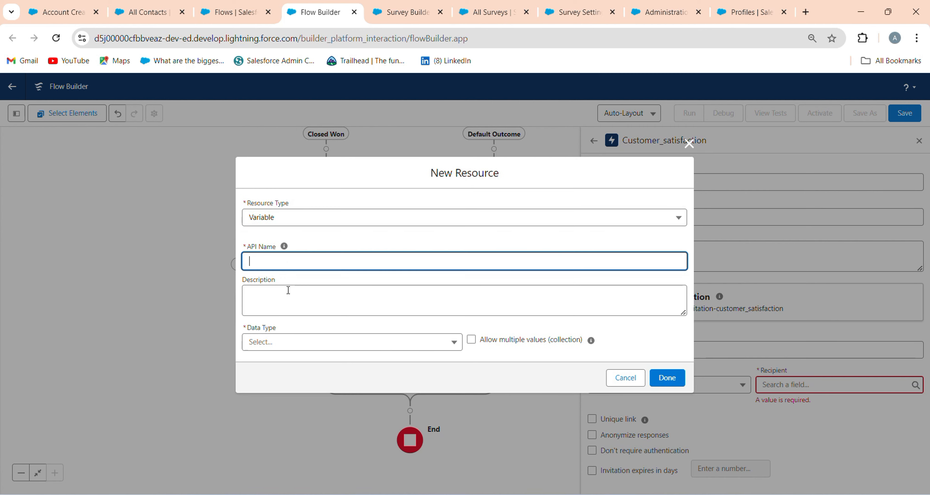
{"action": "type", "text": "Con"}
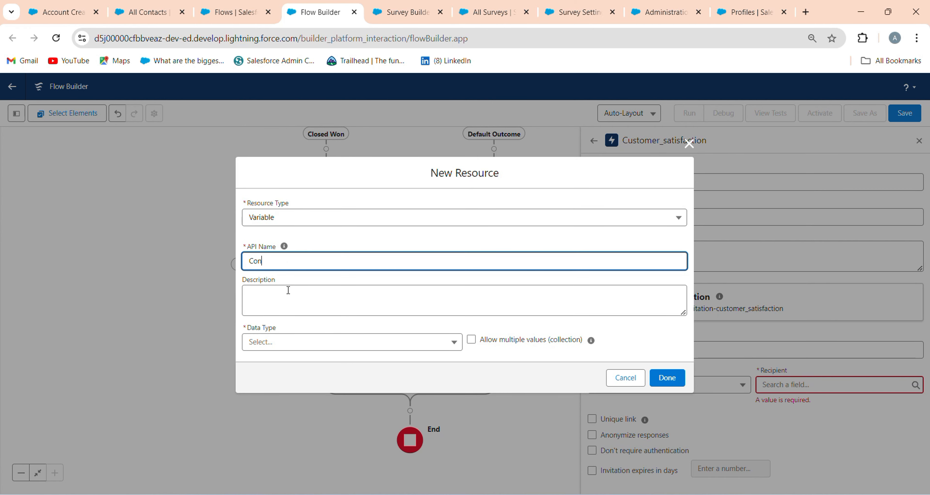
{"action": "type", "text": "tactId"}
{"action": "left_click", "coordinate": [288, 290]}
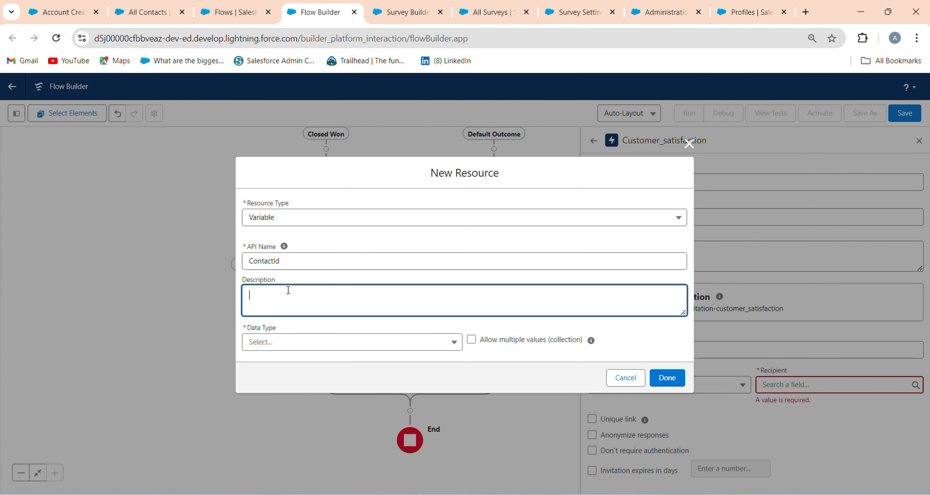
{"action": "left_click", "coordinate": [332, 343]}
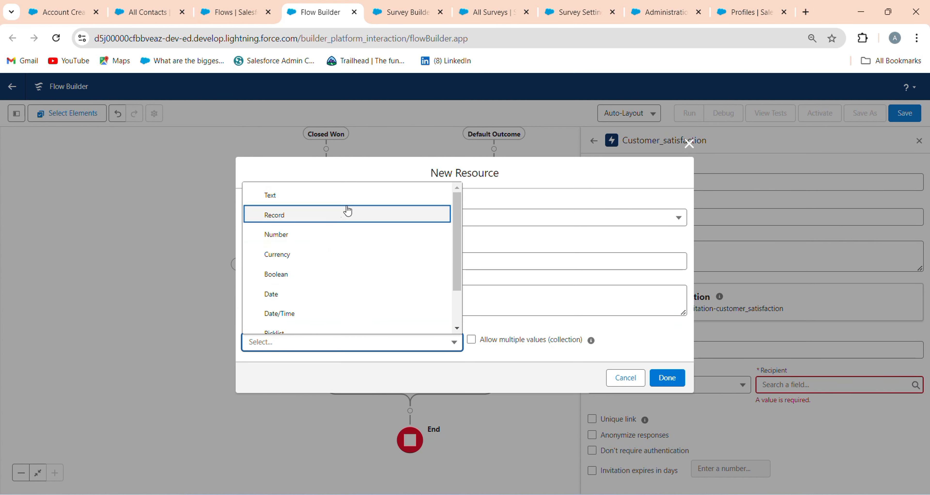
{"action": "left_click", "coordinate": [325, 193]}
Step: Set the ContactId variable's default value to the contact ID from the Get Primary Contact element, {!Get_Primary_Contact.ContactId}
{"action": "left_click", "coordinate": [312, 340]}
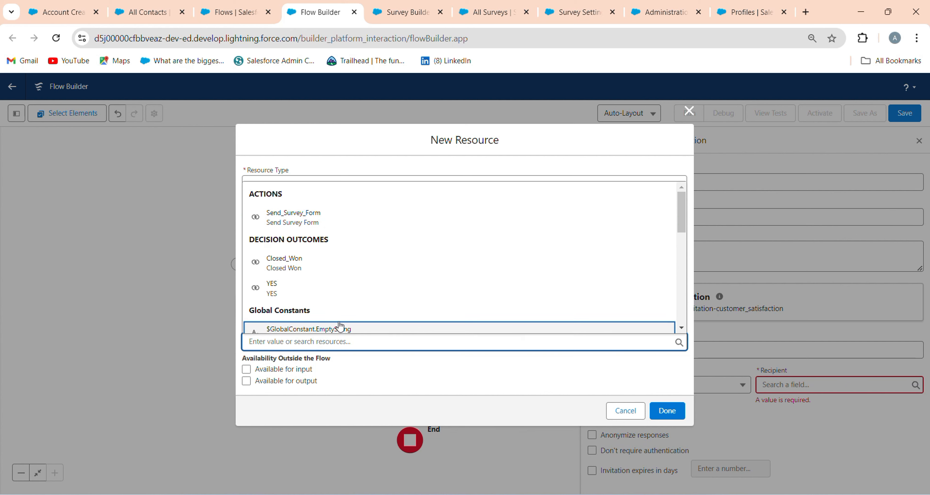
{"action": "scroll", "coordinate": [358, 267], "scroll_direction": "down", "scroll_amount": 5}
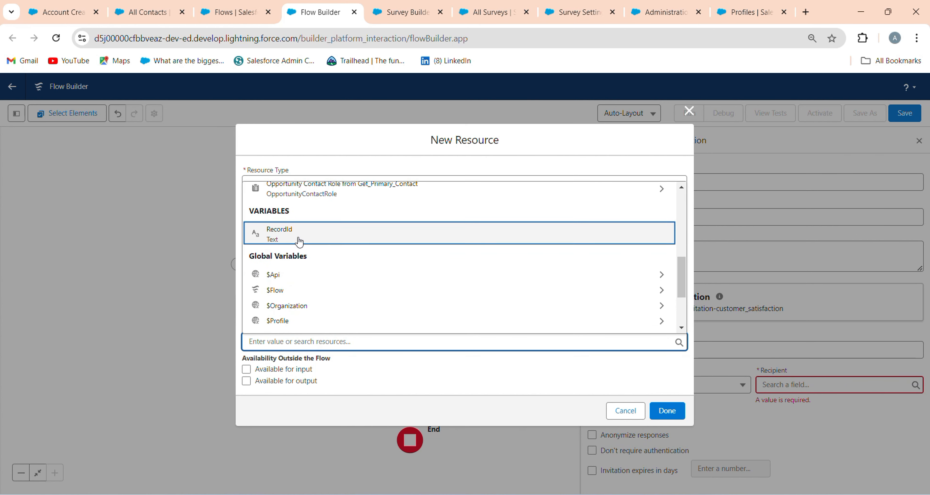
{"action": "scroll", "coordinate": [334, 260], "scroll_direction": "up", "scroll_amount": 1}
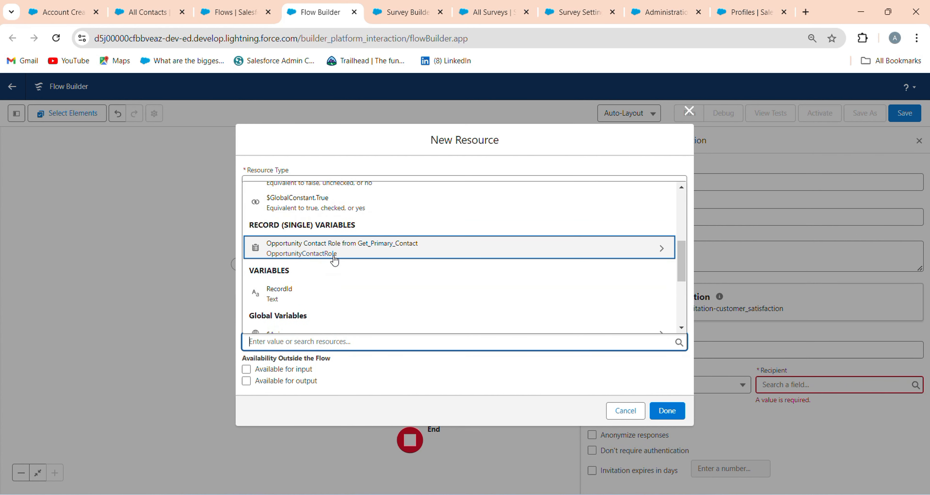
{"action": "left_click", "coordinate": [309, 255]}
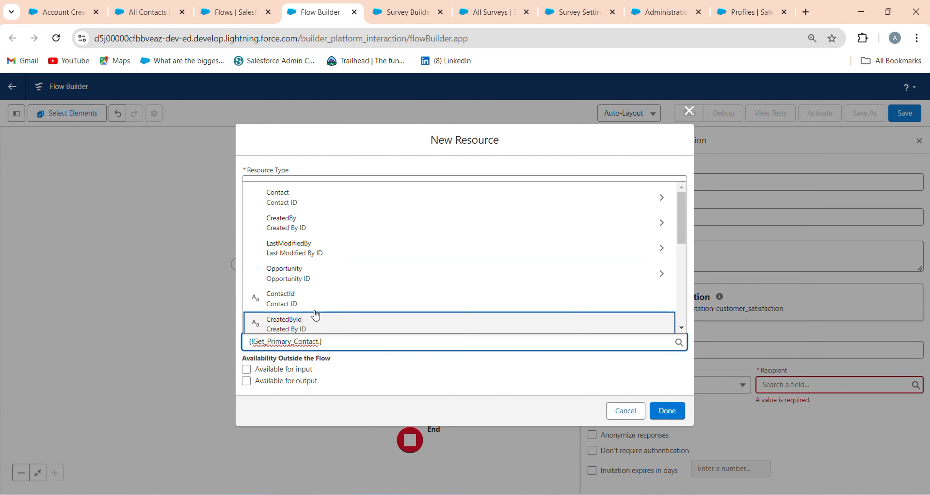
{"action": "left_click", "coordinate": [318, 317]}
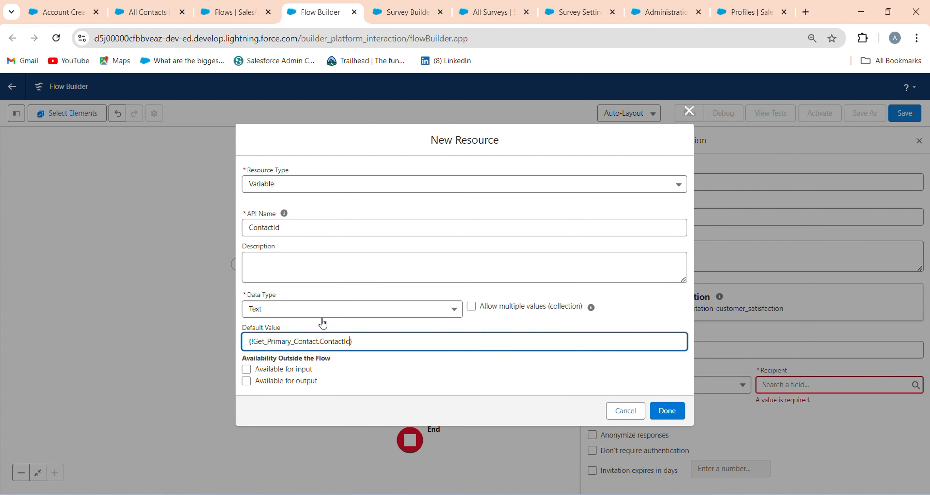
Step: Make the ContactId variable available for input and output and finish creating it
{"action": "left_click", "coordinate": [271, 382]}
{"action": "left_click", "coordinate": [275, 370]}
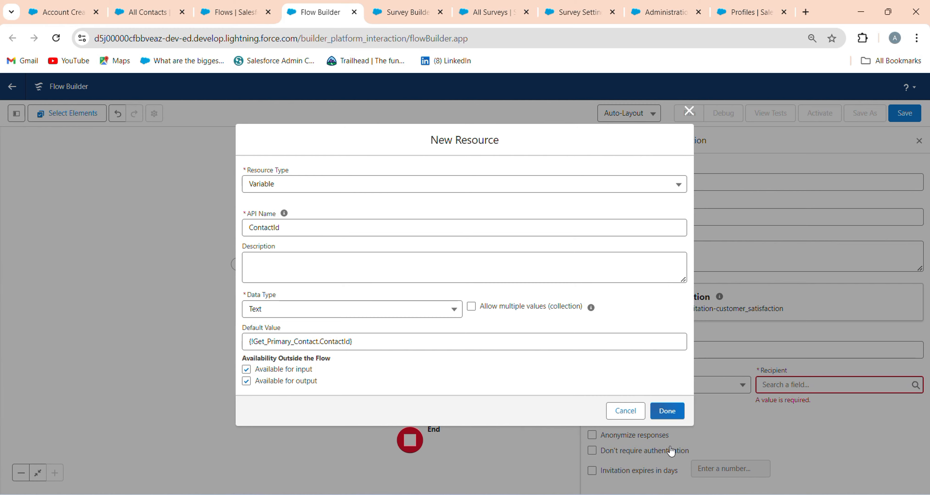
{"action": "left_click", "coordinate": [671, 415]}
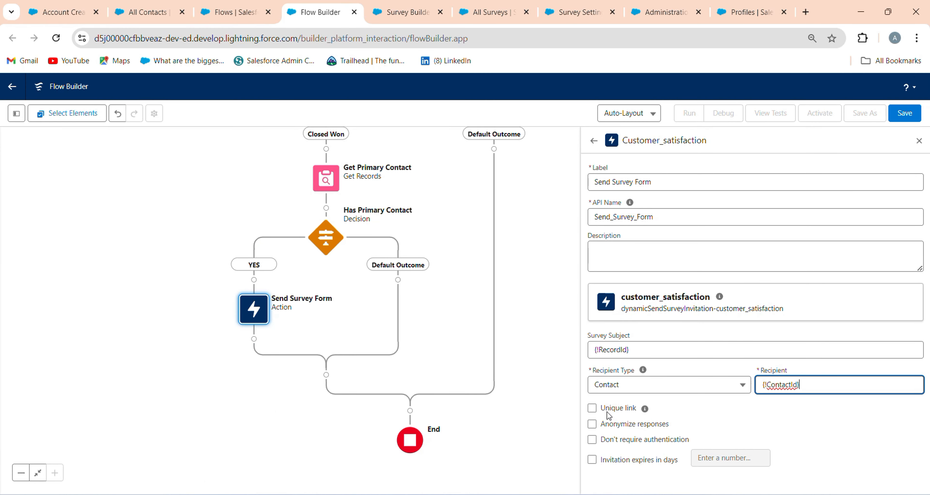
Step: Enable a unique link without required authentication for the survey invitation, and make it expire in 7 days
{"action": "left_click", "coordinate": [593, 408]}
{"action": "left_click", "coordinate": [592, 439]}
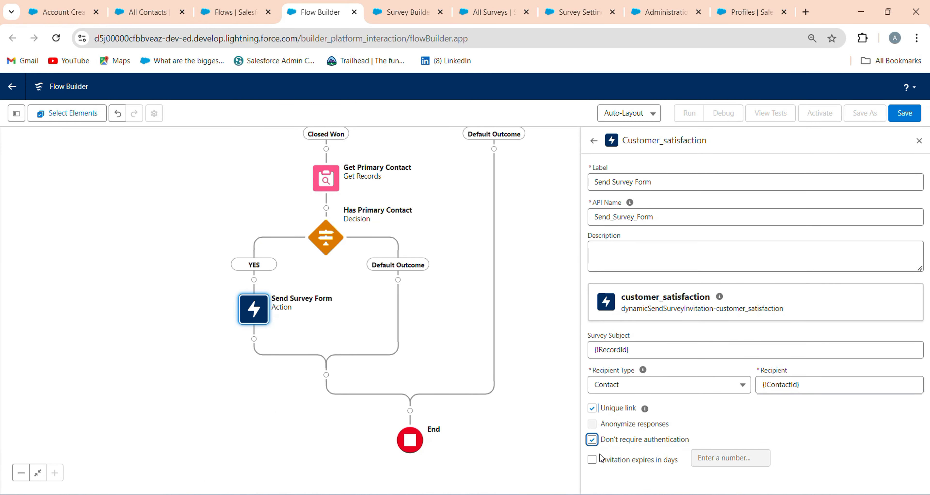
{"action": "left_click", "coordinate": [592, 461]}
{"action": "left_click", "coordinate": [731, 465]}
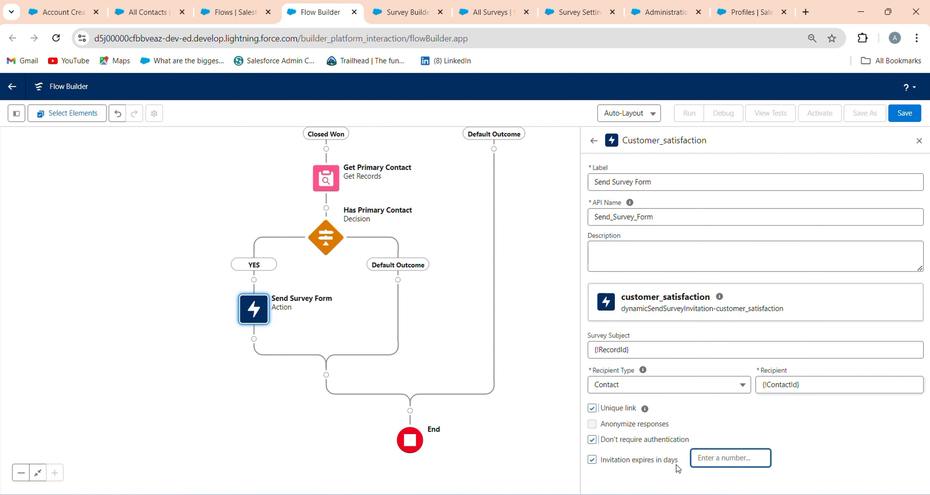
{"action": "type", "text": "7"}
{"action": "left_click", "coordinate": [842, 276]}
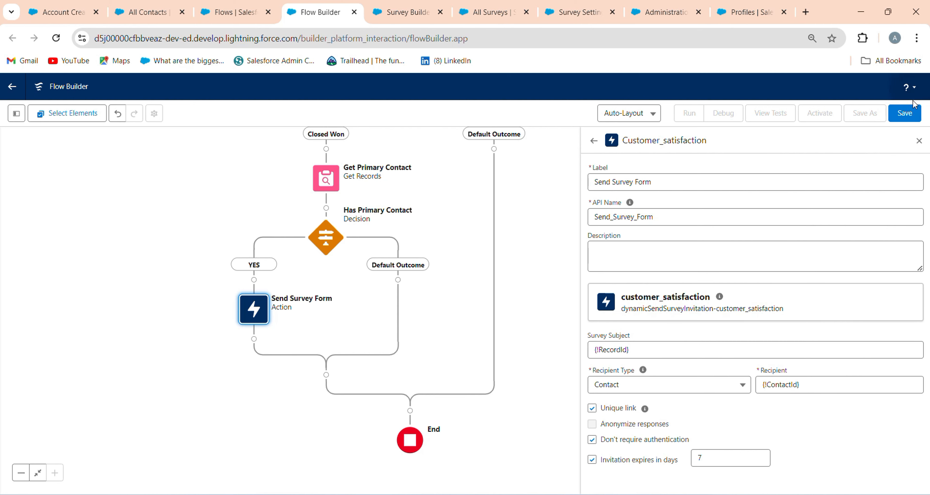
Step: Save the flow with the label "Send Salesforce Survey Without Using Code" and activate it
{"action": "left_click", "coordinate": [904, 113]}
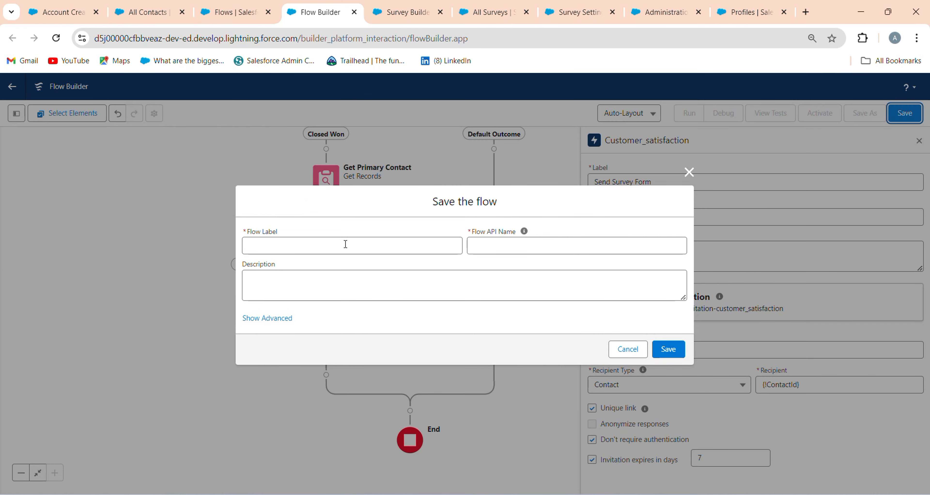
{"action": "left_click", "coordinate": [348, 244]}
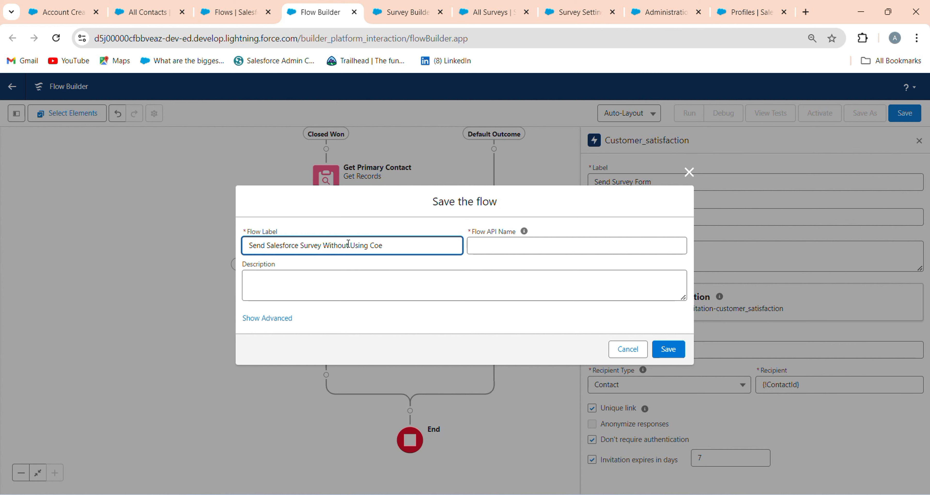
{"action": "key", "text": "Tab"}
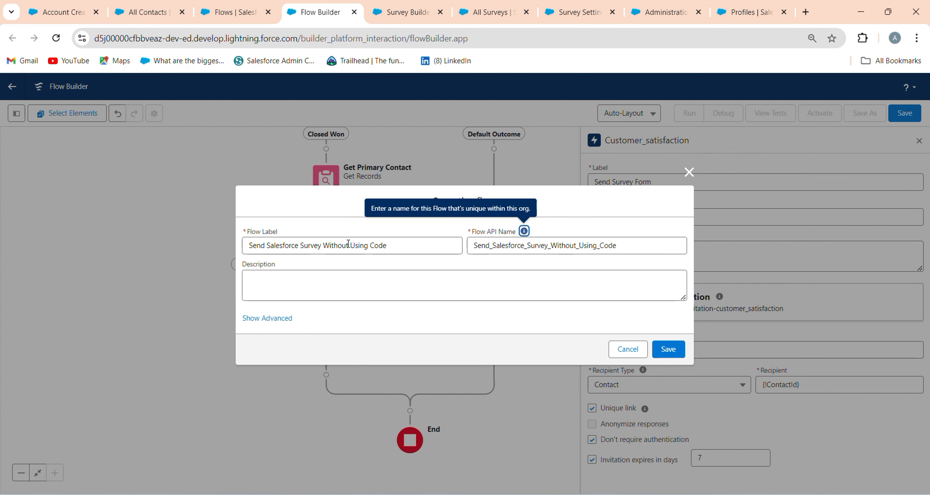
{"action": "left_click", "coordinate": [668, 350]}
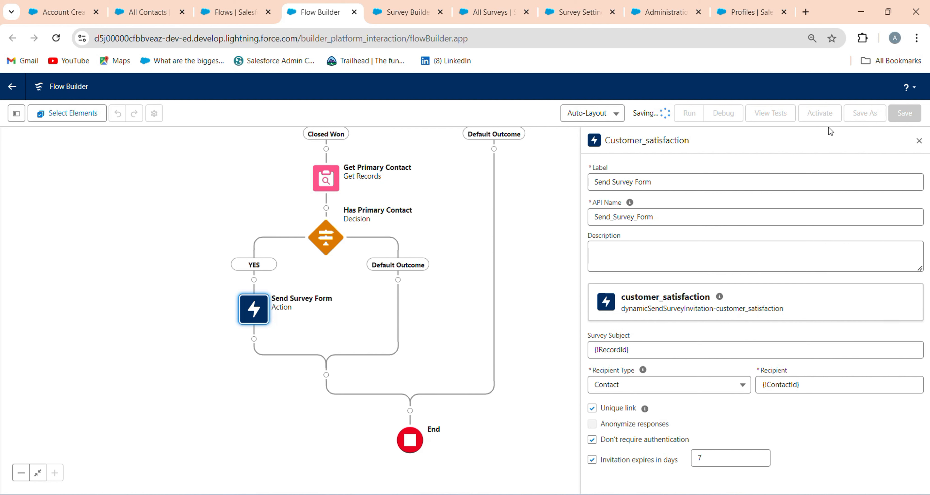
{"action": "left_click", "coordinate": [819, 115]}
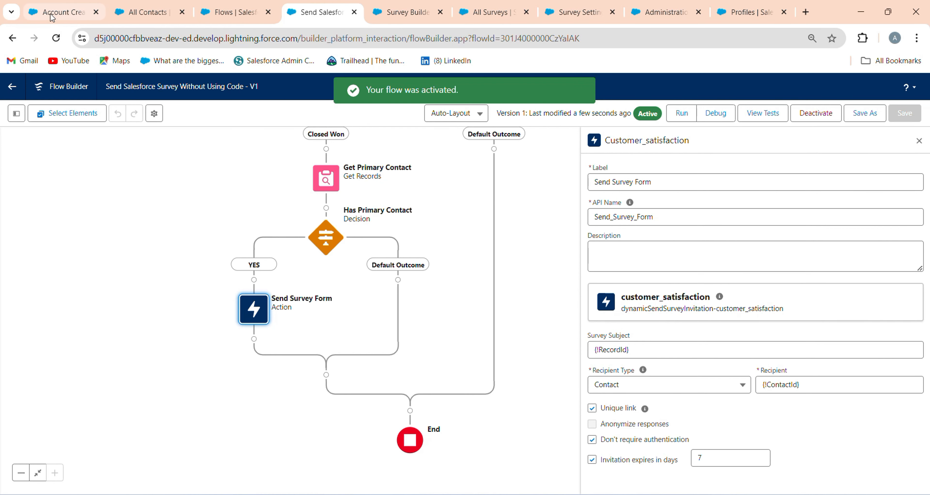
Step: Close the Flows and All Contacts browser tabs and return to the Account Creation Opportunity record
{"action": "left_click", "coordinate": [253, 17]}
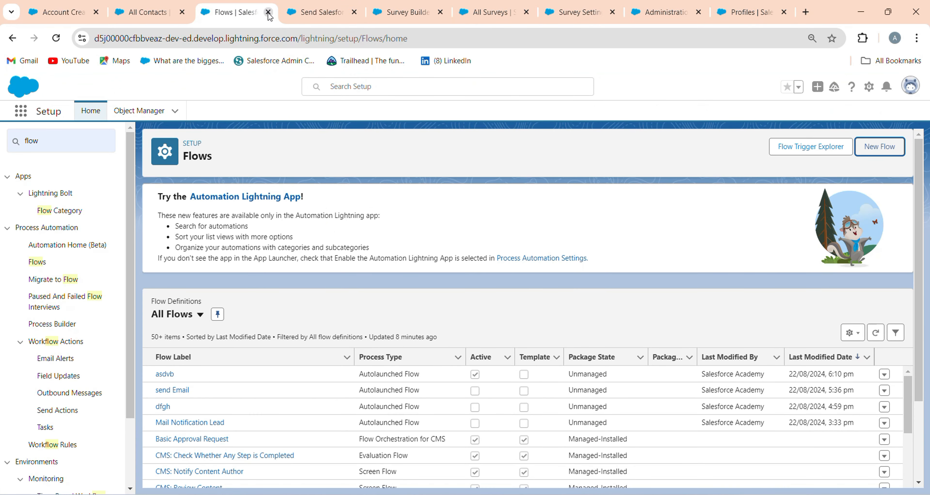
{"action": "left_click", "coordinate": [269, 13]}
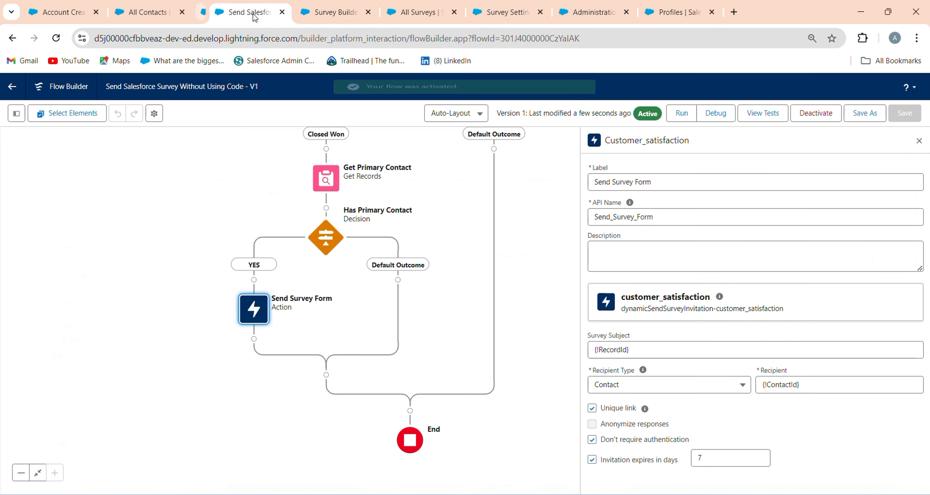
{"action": "left_click", "coordinate": [183, 13]}
{"action": "left_click", "coordinate": [63, 12]}
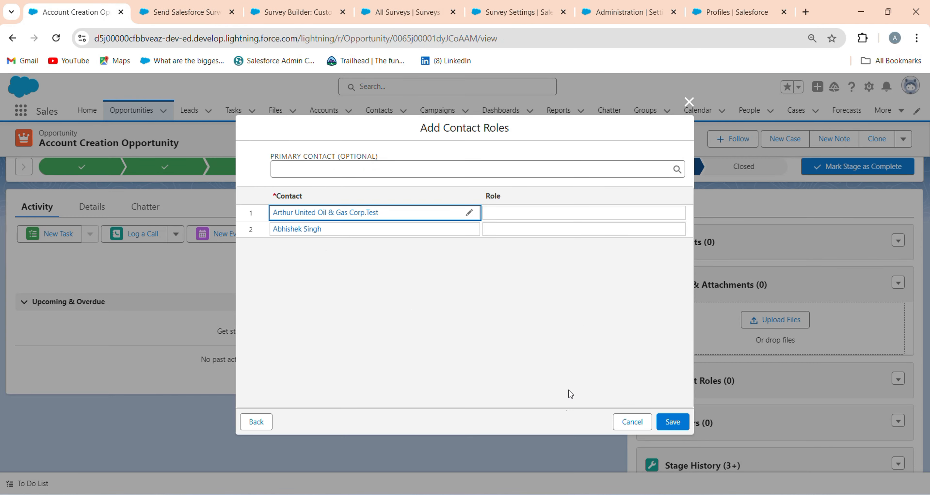
Step: Cancel adding contact roles and look over the opportunity's related lists
{"action": "left_click", "coordinate": [633, 422]}
{"action": "scroll", "coordinate": [666, 327], "scroll_direction": "down", "scroll_amount": 3}
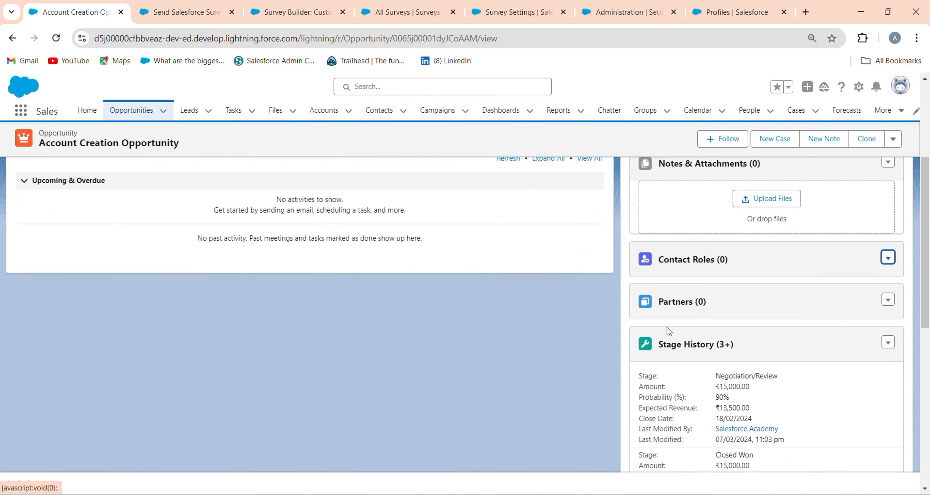
{"action": "scroll", "coordinate": [667, 328], "scroll_direction": "up", "scroll_amount": 5}
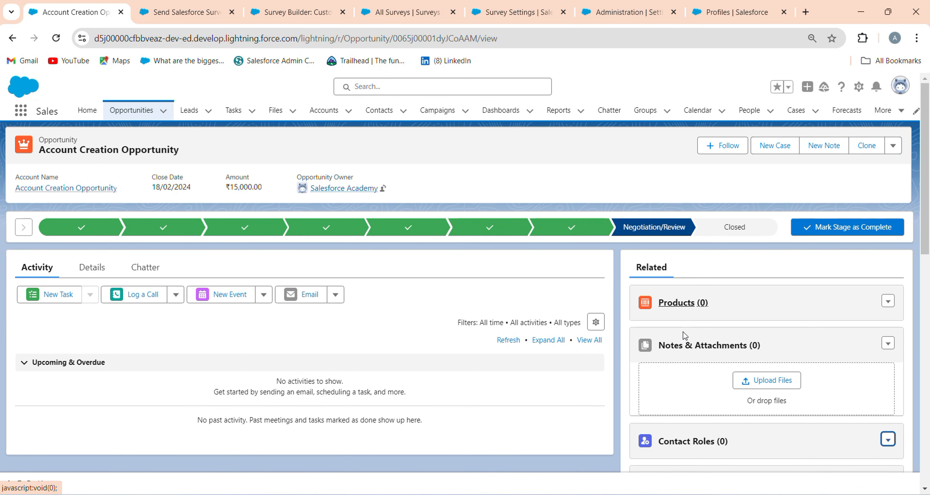
{"action": "scroll", "coordinate": [684, 335], "scroll_direction": "down", "scroll_amount": 3}
{"action": "scroll", "coordinate": [700, 297], "scroll_direction": "up", "scroll_amount": 3}
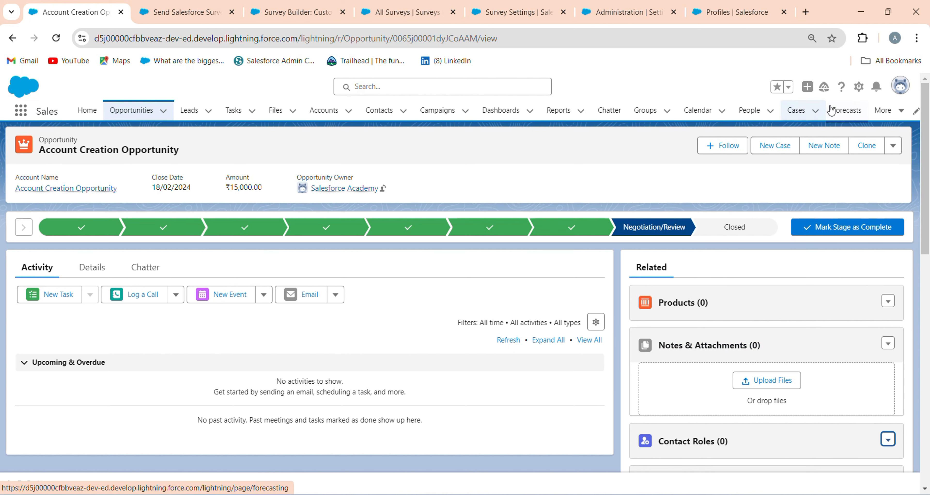
Step: Open the Opportunity Layout page layout for editing in the Opportunity object's setup
{"action": "left_click", "coordinate": [858, 87]}
{"action": "left_click", "coordinate": [813, 232]}
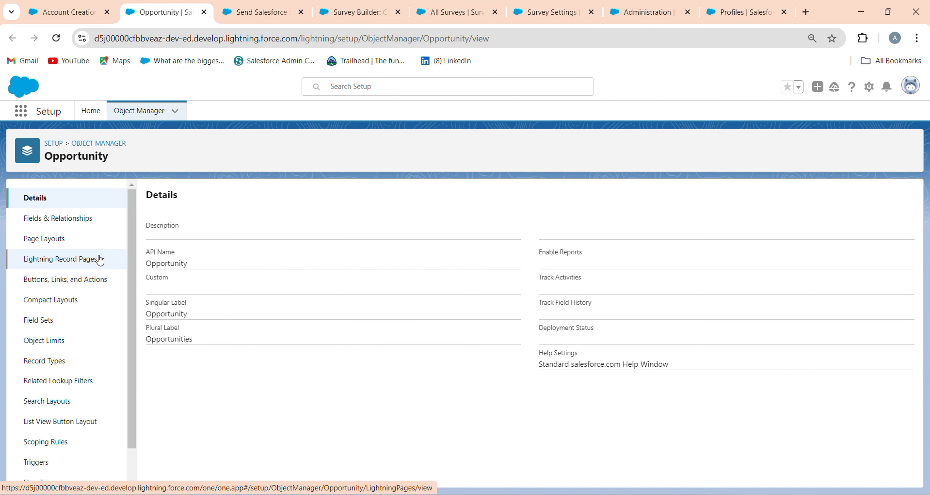
{"action": "left_click", "coordinate": [54, 238]}
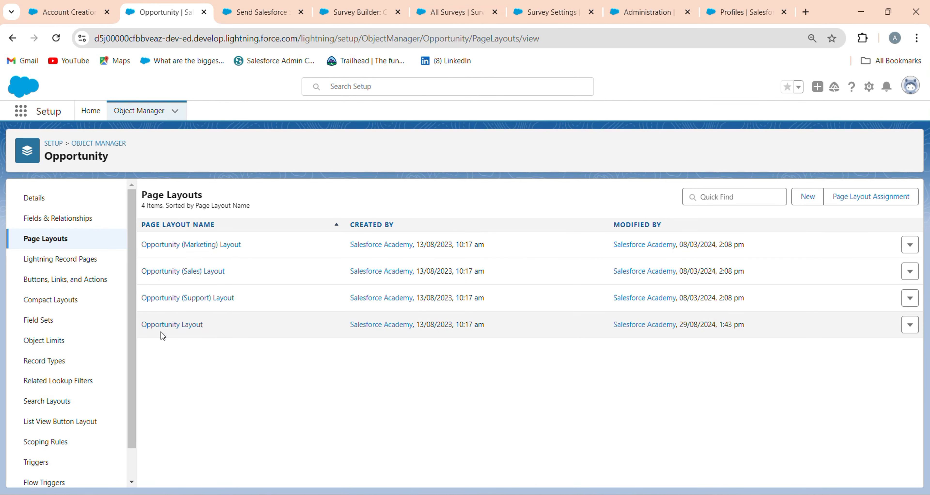
{"action": "left_click", "coordinate": [170, 325]}
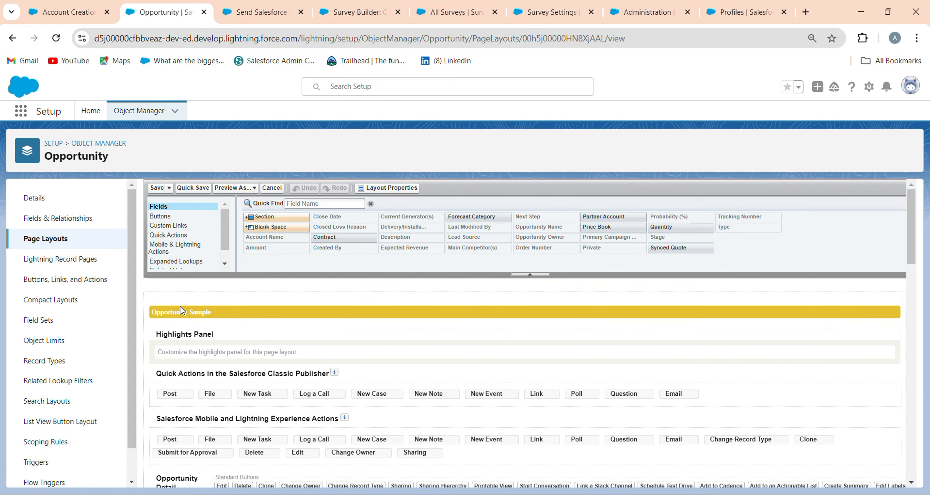
Step: Add the Survey Invitations and Responses related list above Products and save the layout, overwriting users' related list customizations
{"action": "left_click", "coordinate": [176, 278]}
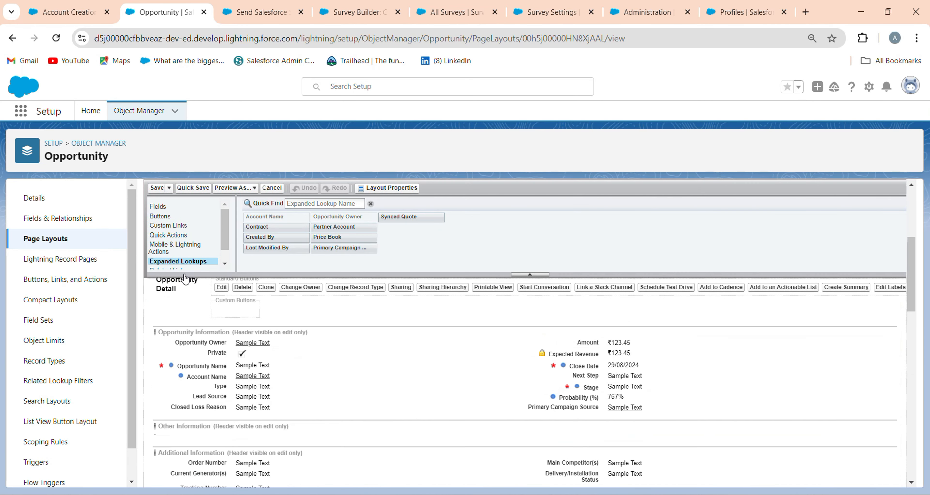
{"action": "left_click", "coordinate": [225, 265]}
{"action": "left_click", "coordinate": [179, 257]}
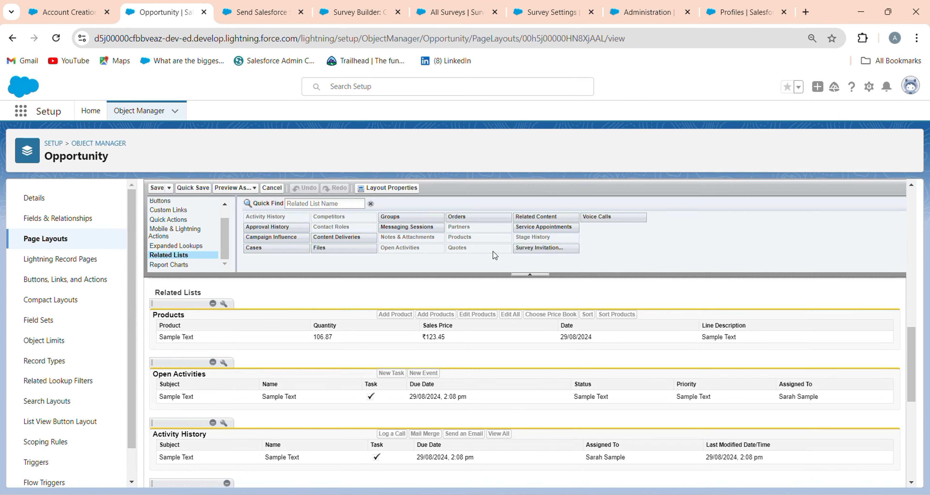
{"action": "left_click_drag", "start_coordinate": [532, 249], "coordinate": [235, 356]}
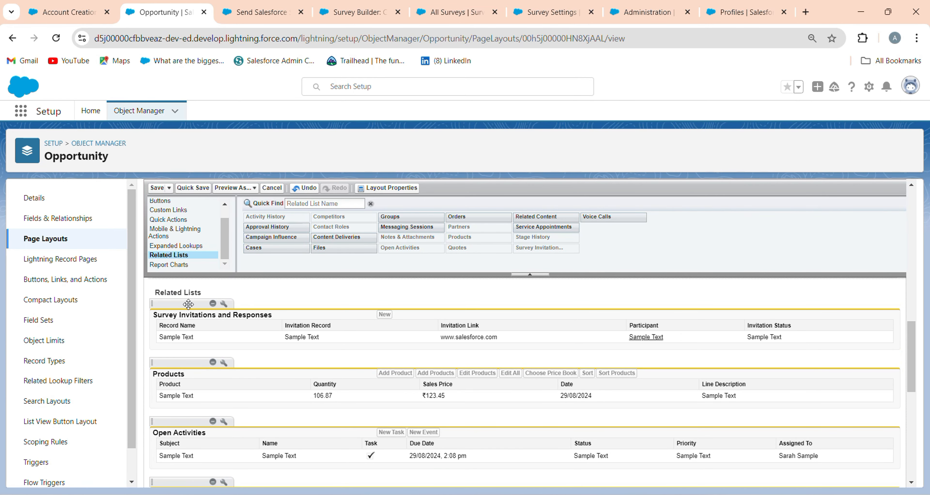
{"action": "left_click", "coordinate": [157, 187]}
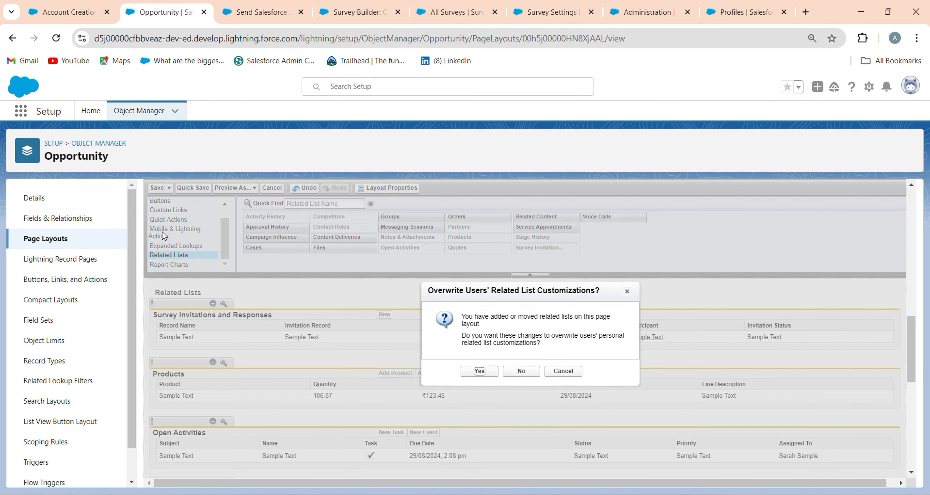
{"action": "left_click", "coordinate": [479, 371]}
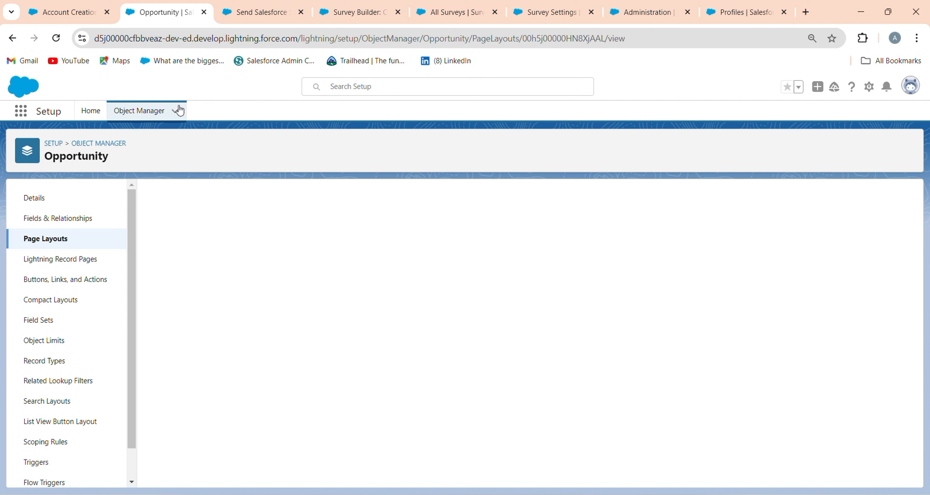
Step: Close the Object Manager browser tab and reload the Account Creation Opportunity record to check its related lists
{"action": "left_click", "coordinate": [179, 110]}
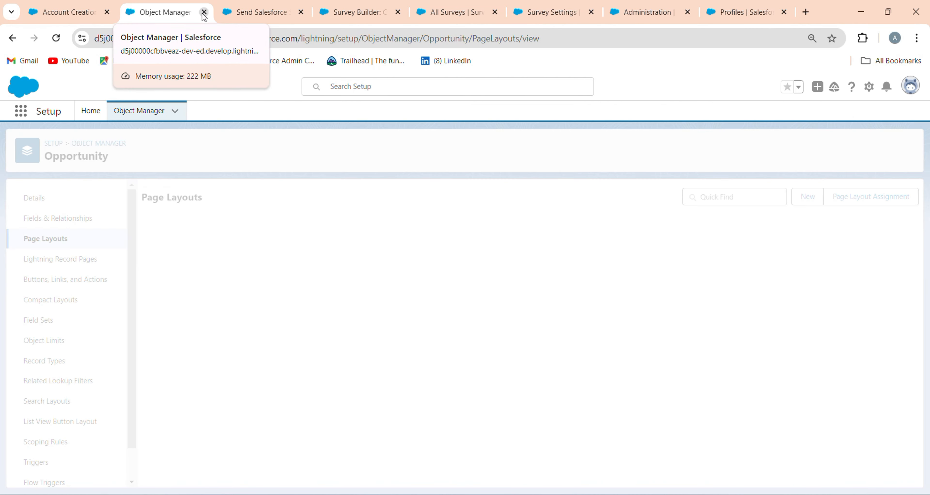
{"action": "left_click", "coordinate": [204, 12]}
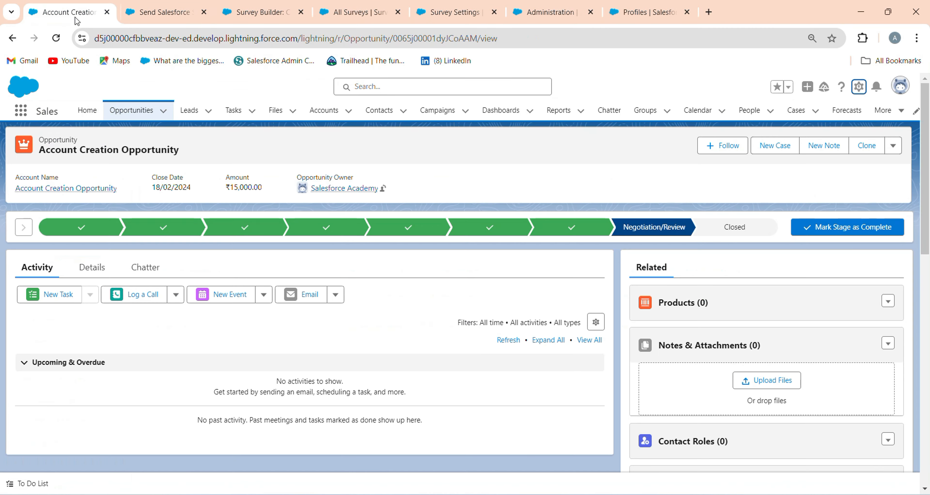
{"action": "left_click", "coordinate": [56, 38]}
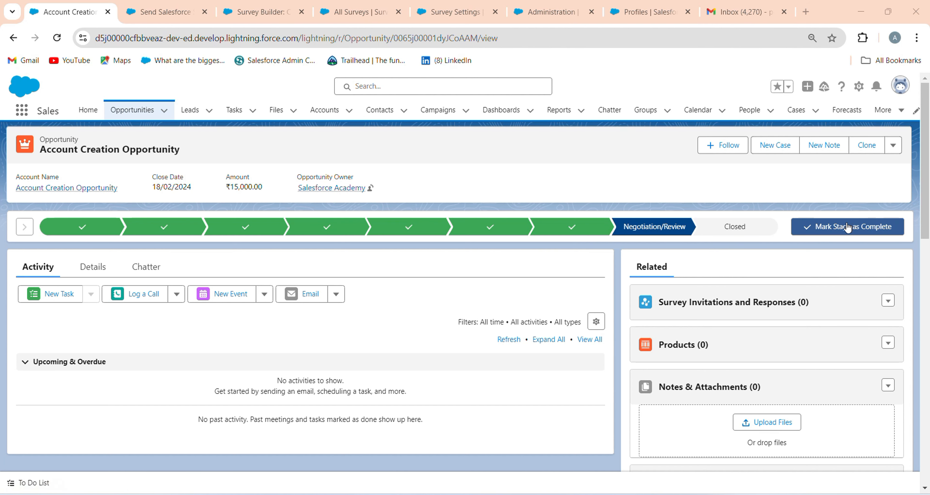
{"action": "scroll", "coordinate": [808, 244], "scroll_direction": "down", "scroll_amount": 2}
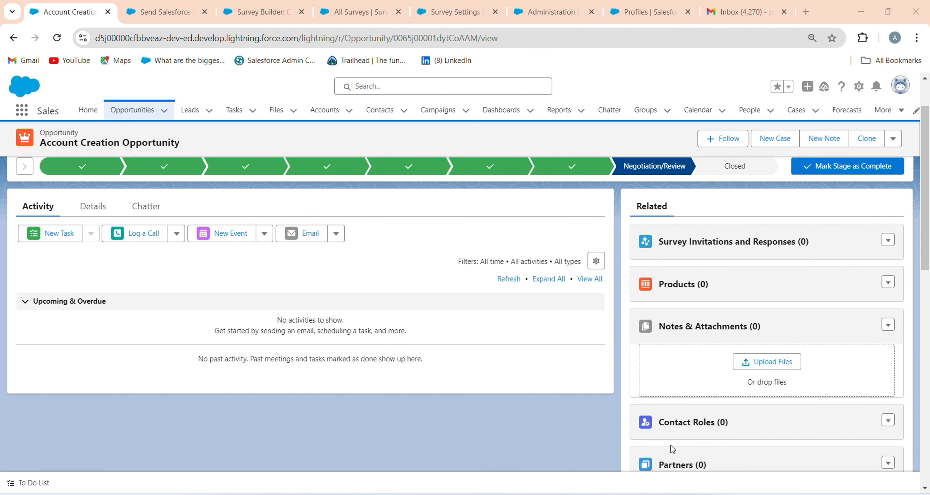
{"action": "scroll", "coordinate": [491, 341], "scroll_direction": "up", "scroll_amount": 2}
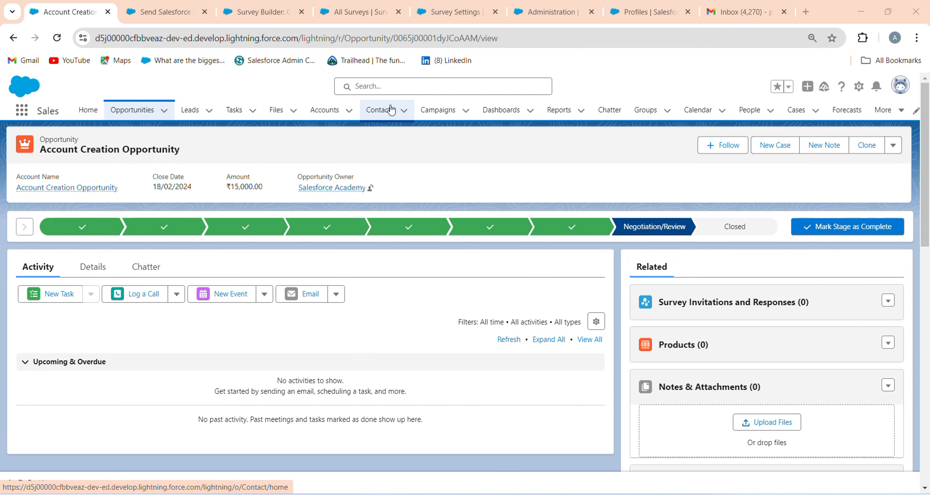
Step: Open the recently viewed contact that has no account and review its details, including the email and mailing address
{"action": "left_click", "coordinate": [378, 110]}
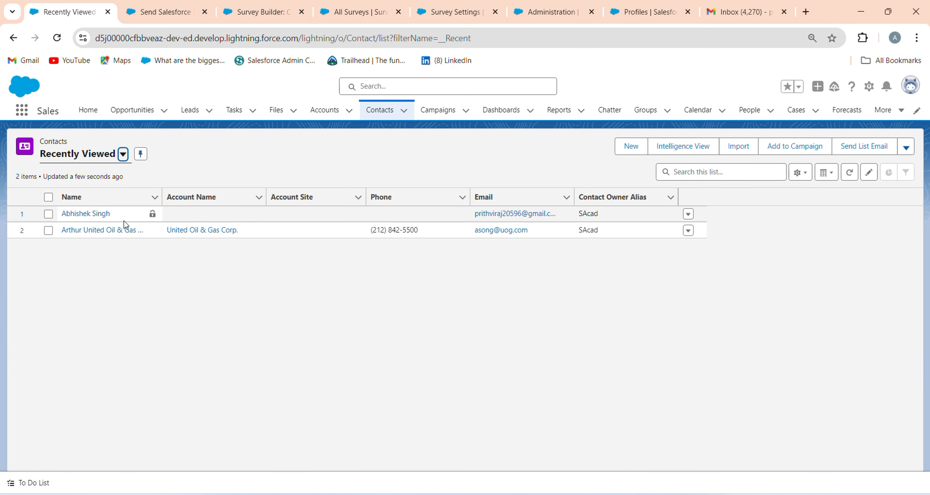
{"action": "left_click", "coordinate": [101, 214]}
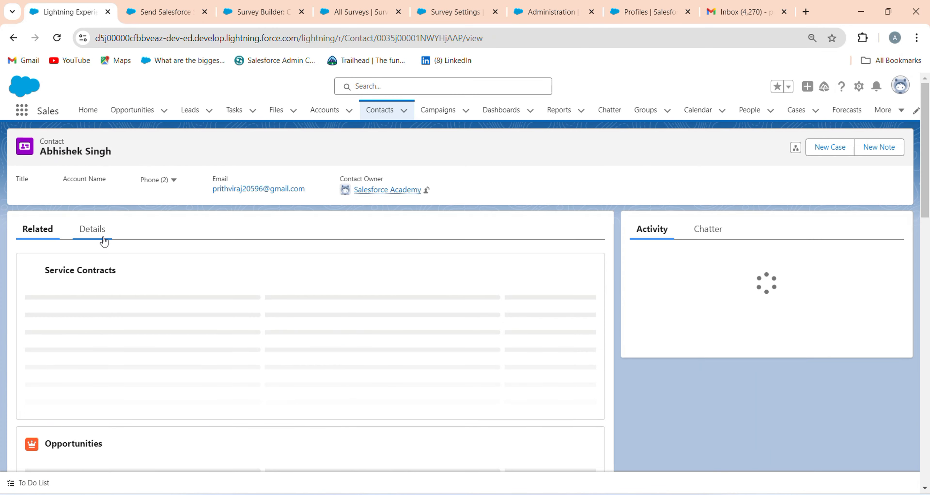
{"action": "scroll", "coordinate": [102, 280], "scroll_direction": "up", "scroll_amount": 2}
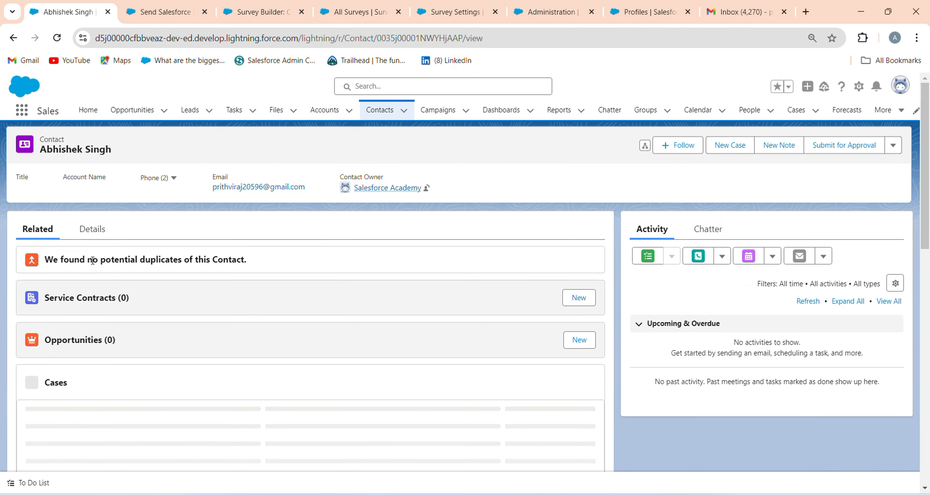
{"action": "left_click", "coordinate": [95, 230]}
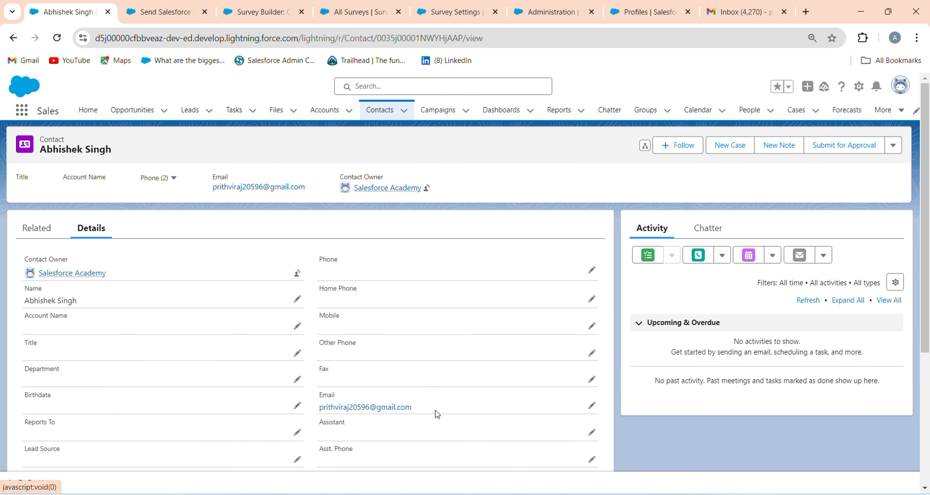
{"action": "scroll", "coordinate": [326, 347], "scroll_direction": "down", "scroll_amount": 2}
{"action": "scroll", "coordinate": [72, 325], "scroll_direction": "down", "scroll_amount": 3}
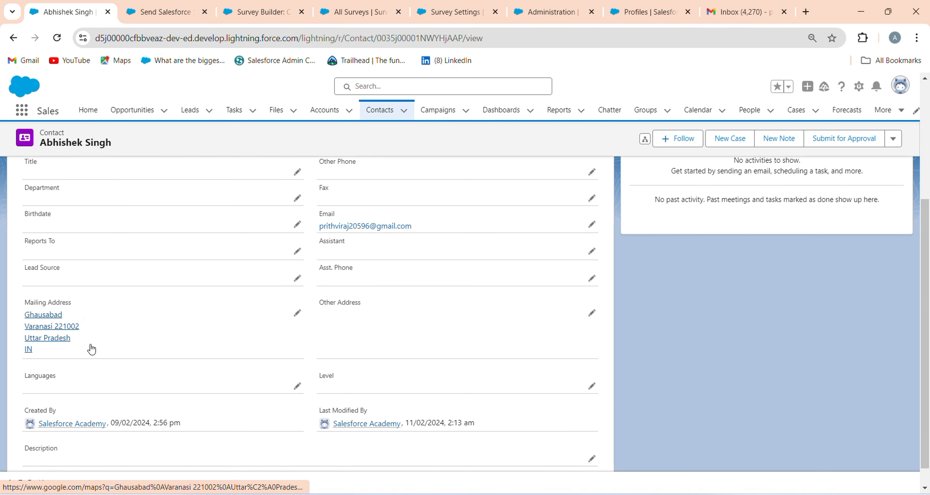
{"action": "scroll", "coordinate": [89, 349], "scroll_direction": "down", "scroll_amount": 1}
{"action": "scroll", "coordinate": [558, 321], "scroll_direction": "up", "scroll_amount": 5}
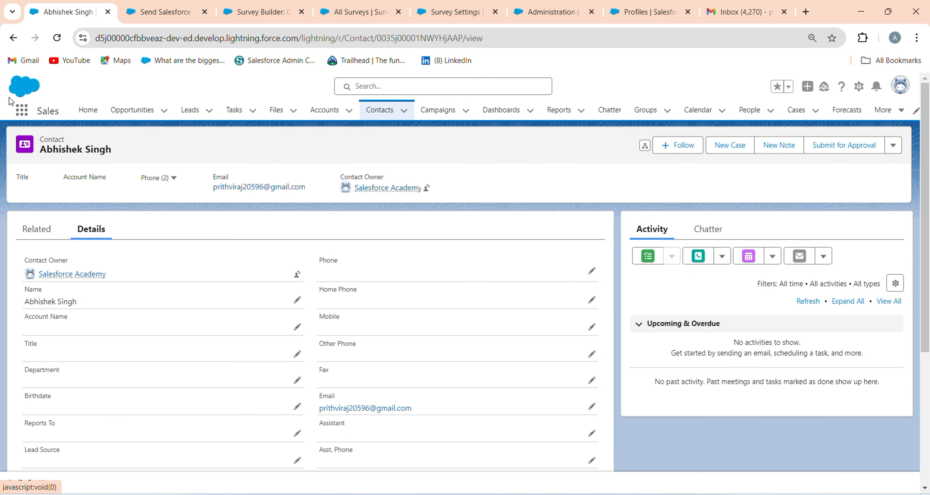
Step: Reopen the same contact to check its email address, and widen the Name column in the Contacts list
{"action": "left_click", "coordinate": [14, 38]}
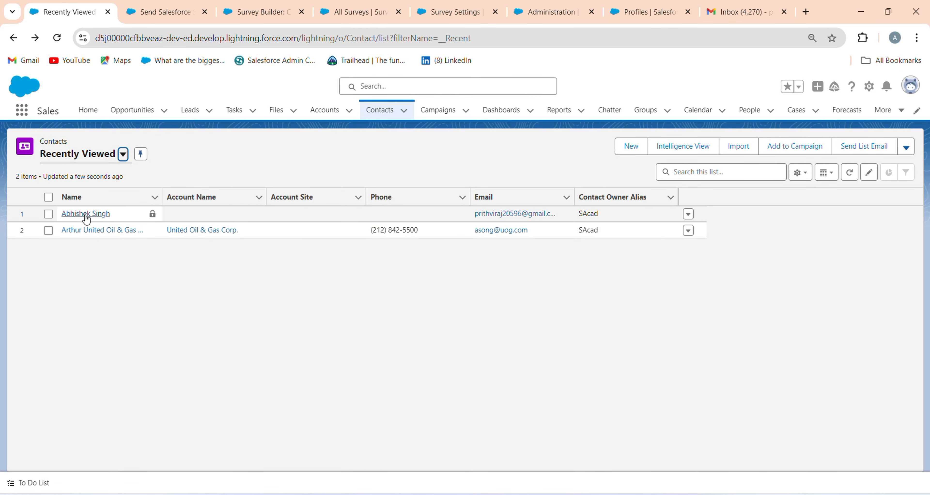
{"action": "left_click", "coordinate": [86, 214]}
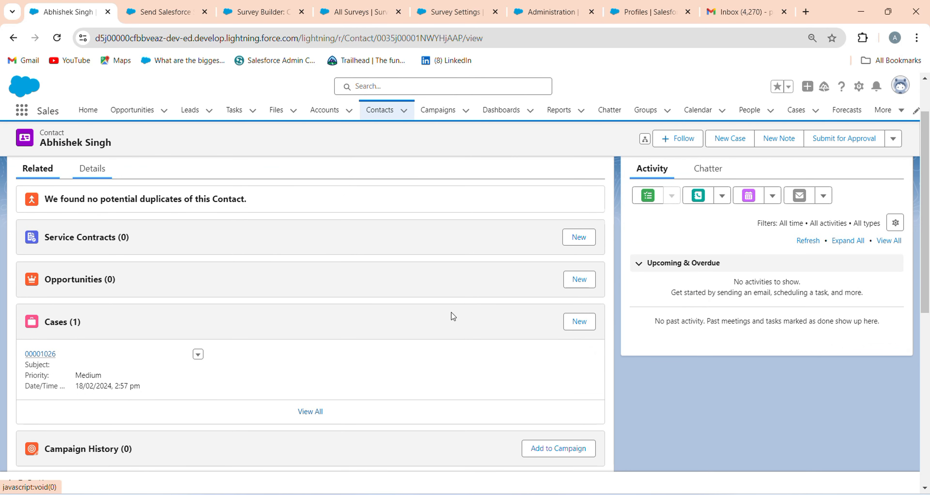
{"action": "left_click_drag", "start_coordinate": [316, 347], "coordinate": [415, 348]}
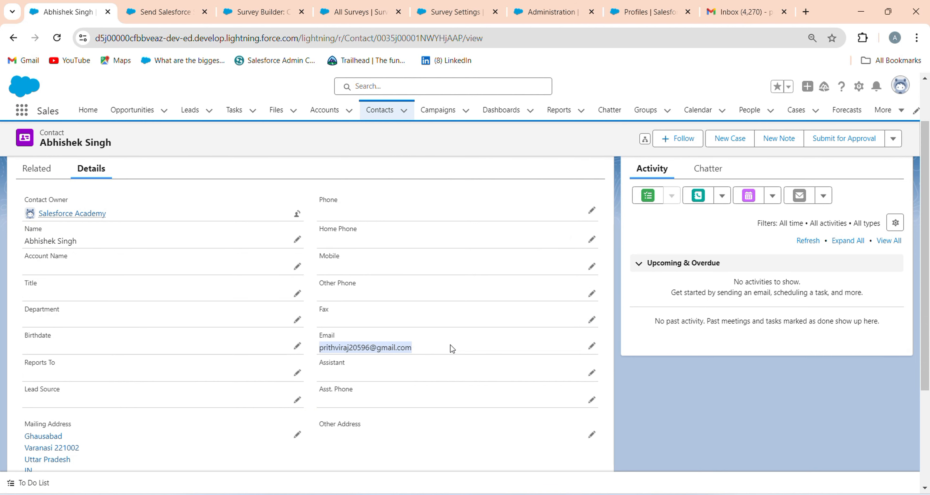
{"action": "scroll", "coordinate": [353, 303], "scroll_direction": "up", "scroll_amount": 3}
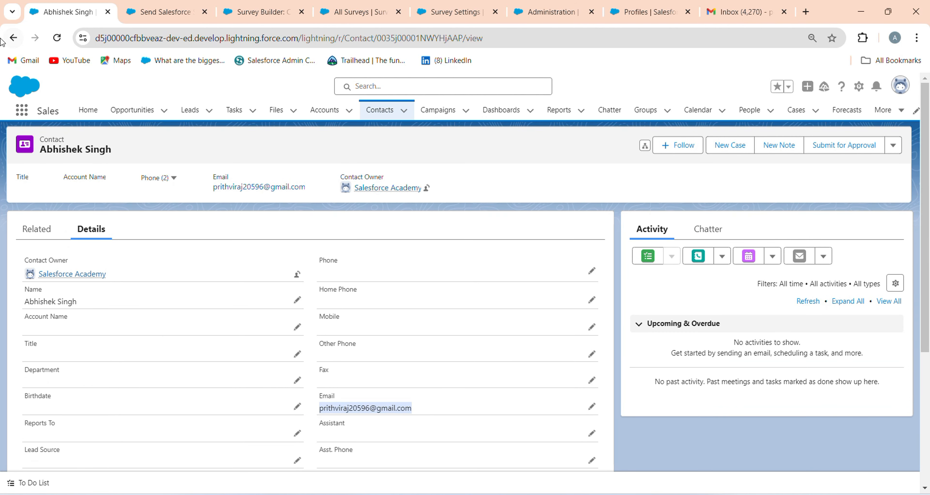
{"action": "left_click", "coordinate": [13, 38]}
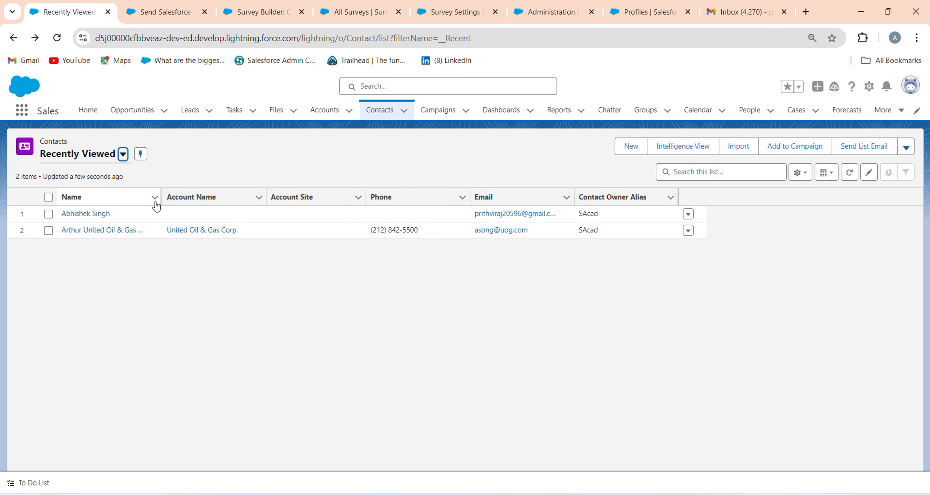
{"action": "left_click_drag", "start_coordinate": [159, 193], "coordinate": [205, 194]}
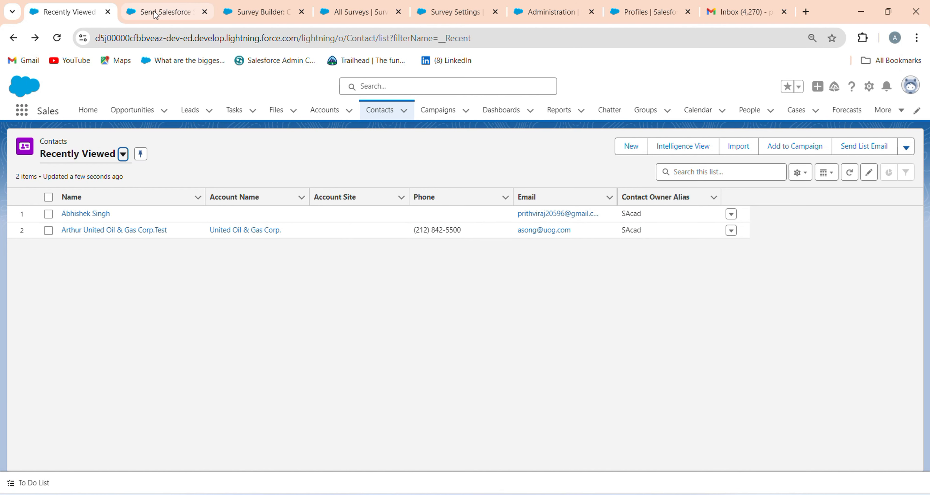
Step: Reopen Account Creation Opportunity from the All Opportunities list and find its Contact Roles related list
{"action": "left_click", "coordinate": [124, 115]}
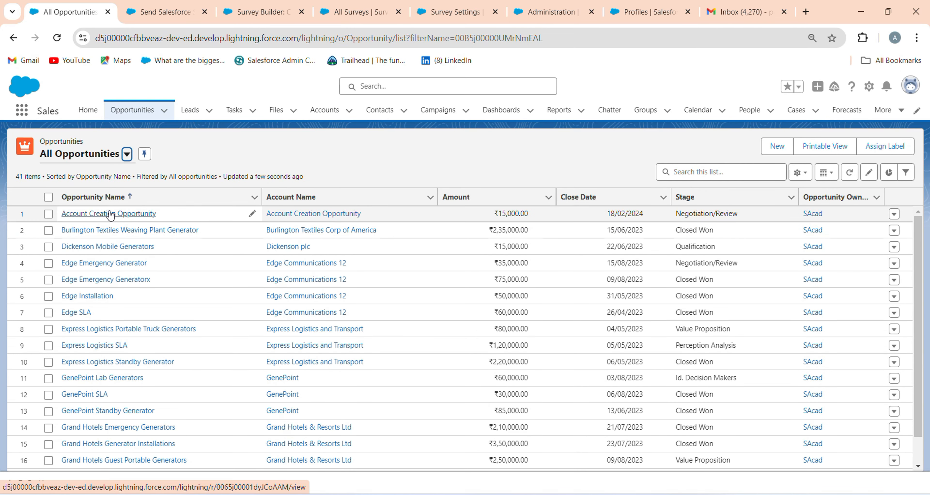
{"action": "left_click", "coordinate": [122, 213]}
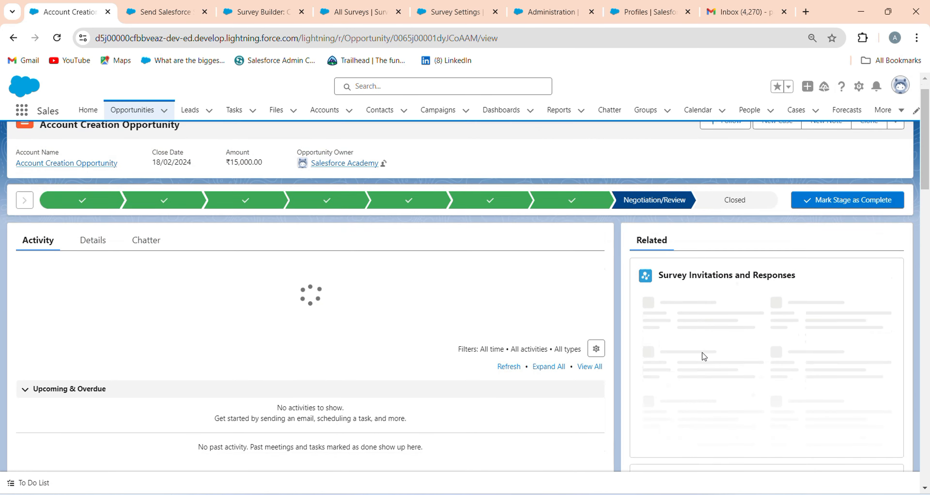
{"action": "scroll", "coordinate": [704, 355], "scroll_direction": "down", "scroll_amount": 5}
{"action": "scroll", "coordinate": [720, 364], "scroll_direction": "down", "scroll_amount": 3}
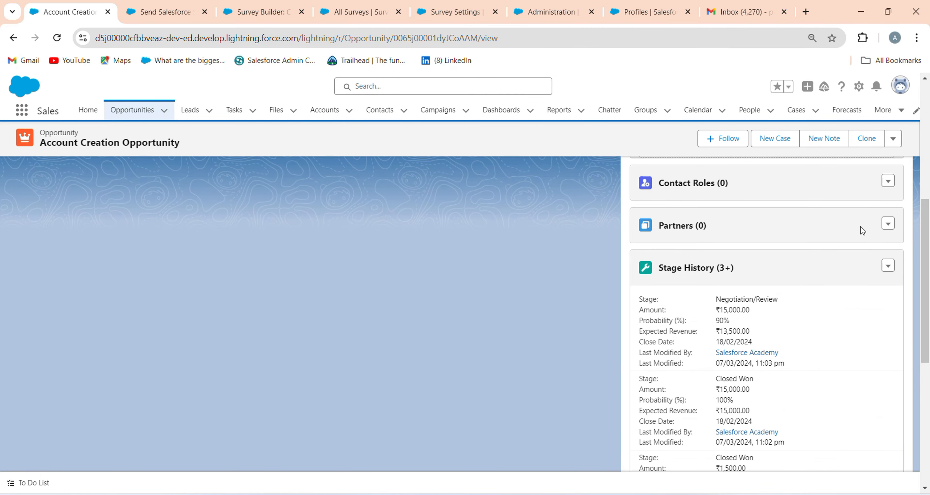
Step: Start adding contact roles to the opportunity and select the recently viewed contact that has no account
{"action": "left_click", "coordinate": [888, 188]}
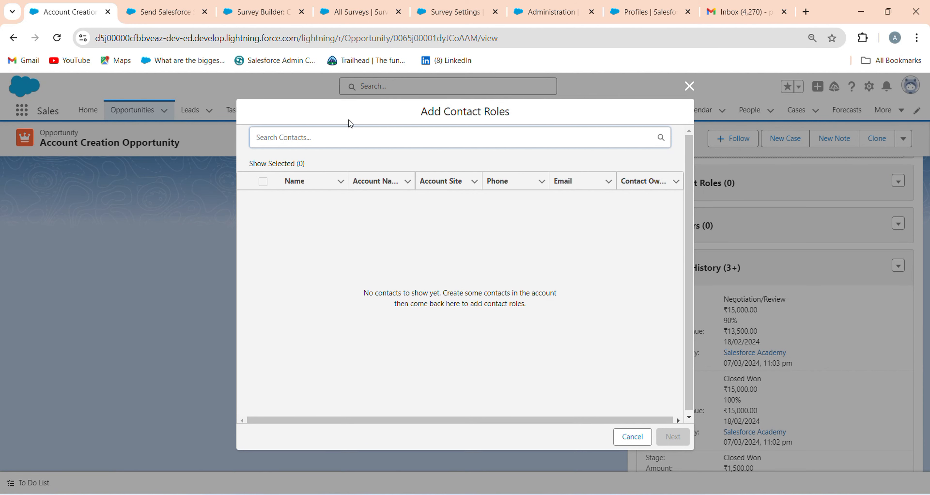
{"action": "left_click", "coordinate": [336, 134]}
{"action": "left_click", "coordinate": [316, 160]}
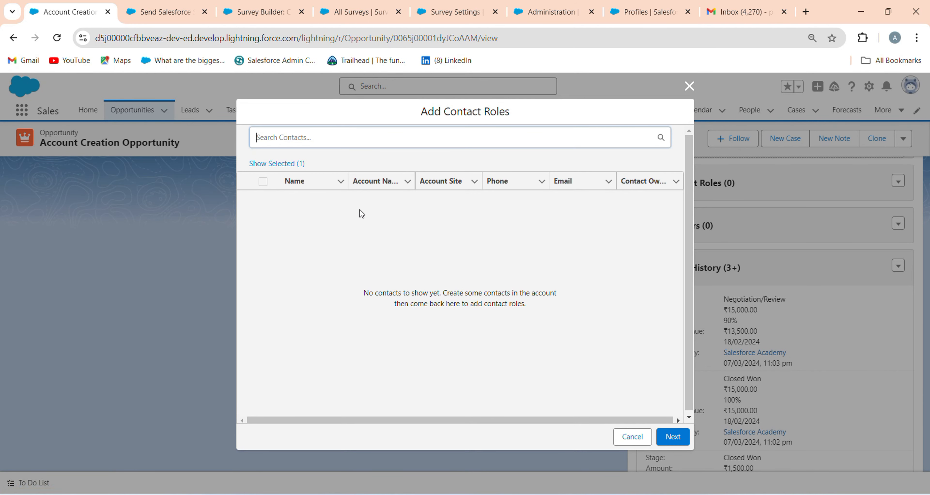
{"action": "left_click", "coordinate": [365, 145]}
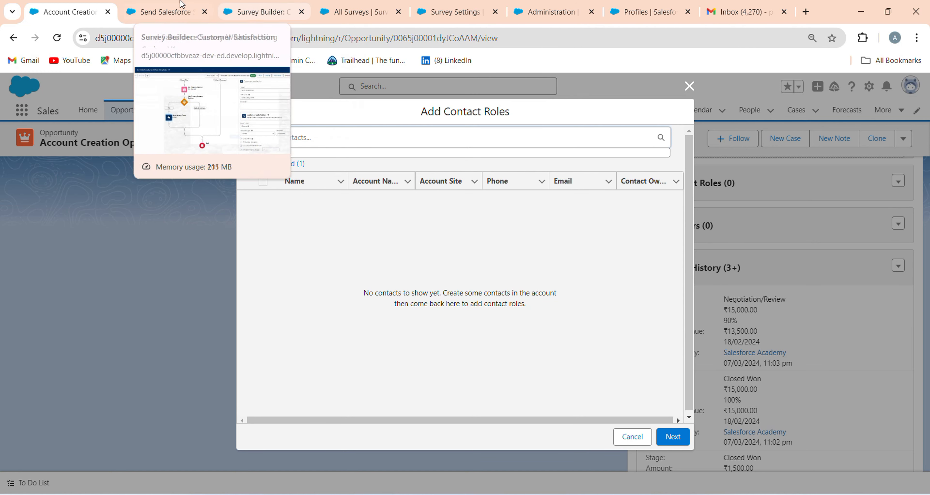
Step: Close the Survey Builder browser tab and copy the United Oil & Gas Corp. contact's full name from the Contacts list
{"action": "left_click", "coordinate": [165, 12]}
{"action": "left_click", "coordinate": [69, 12]}
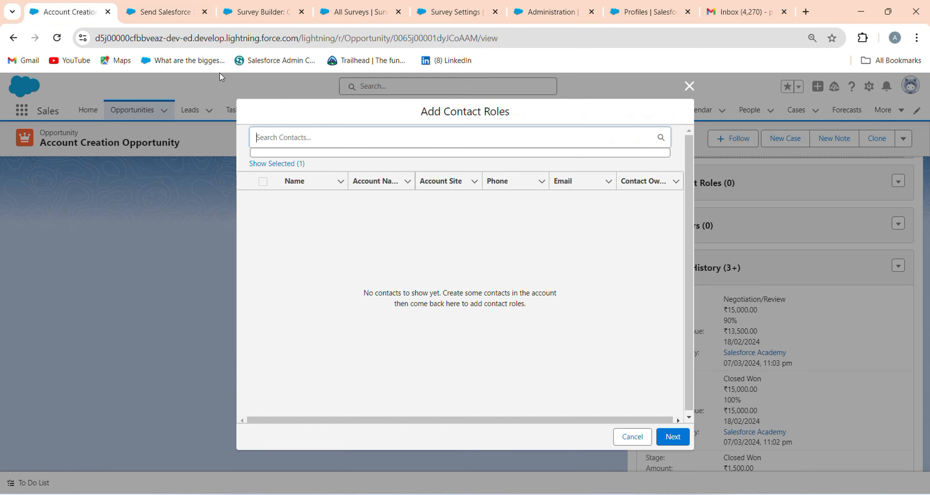
{"action": "left_click", "coordinate": [289, 12]}
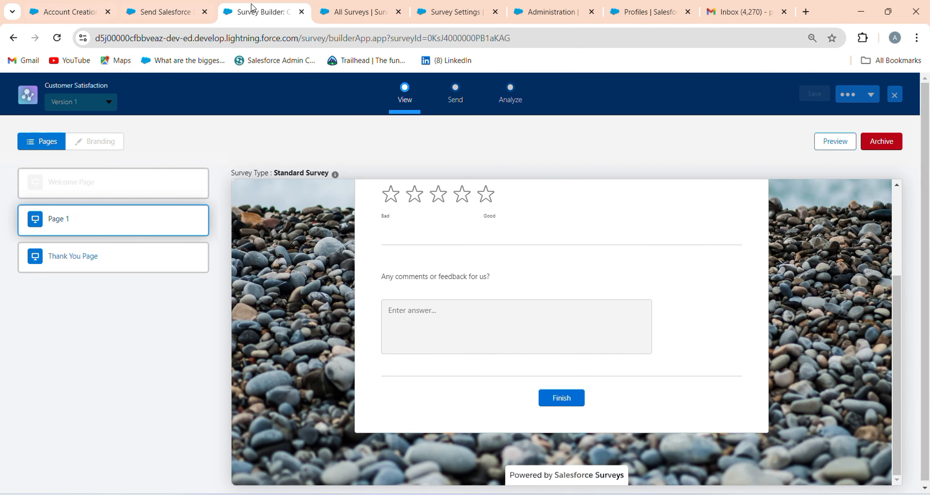
{"action": "left_click", "coordinate": [301, 12]}
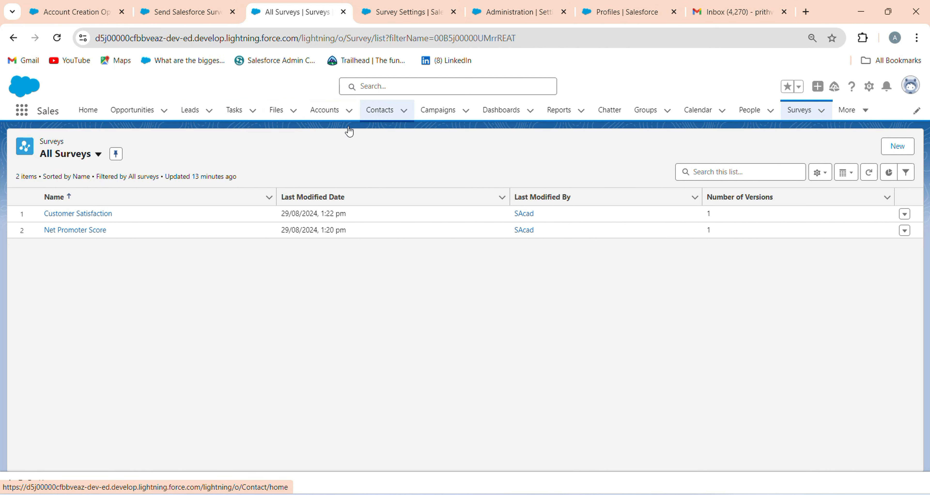
{"action": "left_click", "coordinate": [379, 111]}
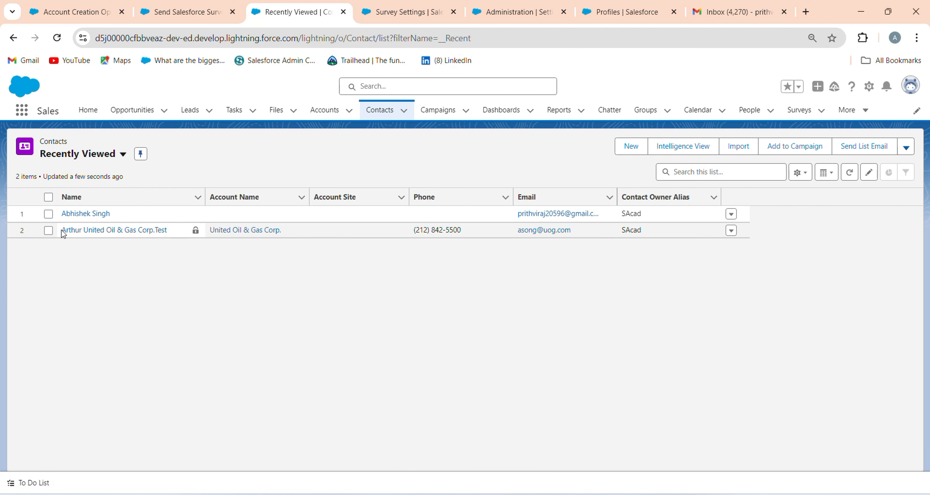
{"action": "left_click_drag", "start_coordinate": [62, 230], "coordinate": [174, 231]}
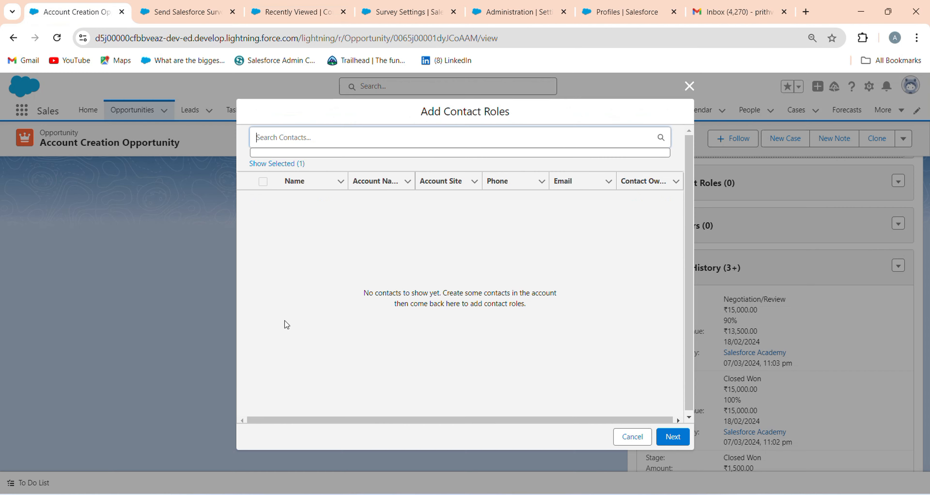
Step: Search for the copied contact name, add that contact to the contact role selection and proceed to role assignment
{"action": "type", "text": "Arthur United Oil & Gas Corp.Test"}
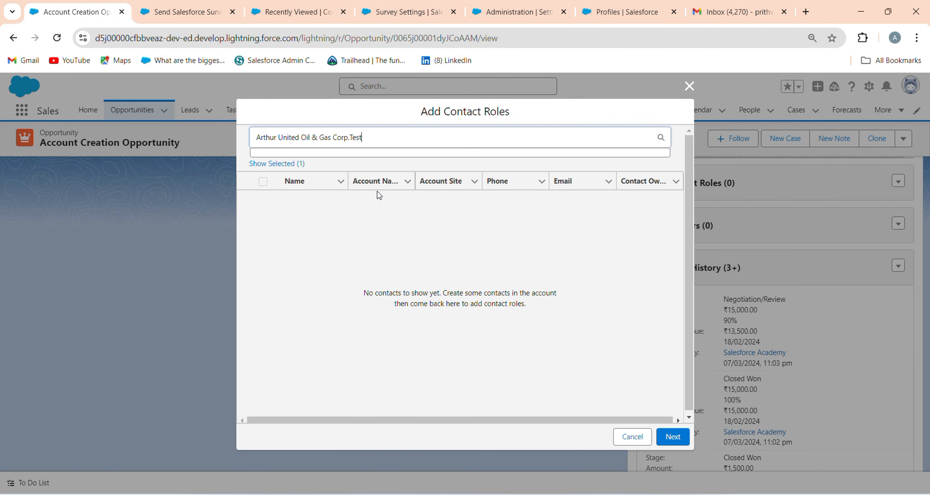
{"action": "left_click", "coordinate": [378, 191]}
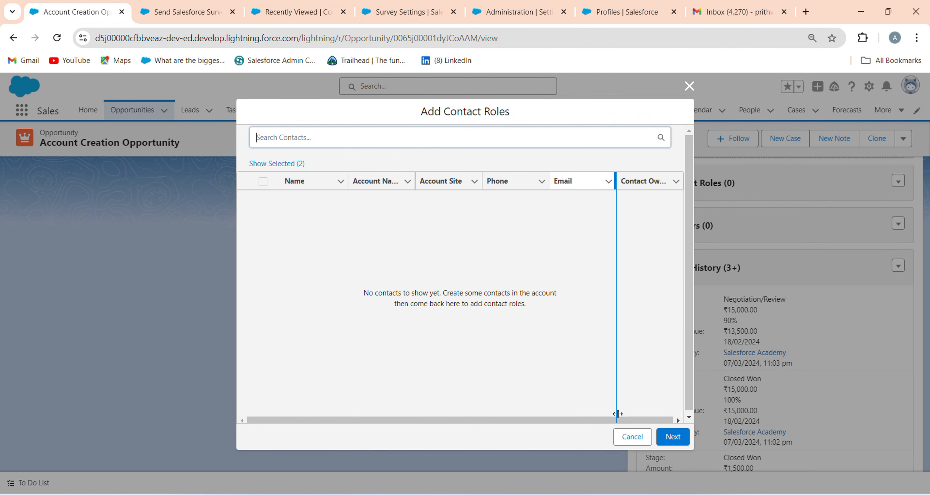
{"action": "left_click", "coordinate": [672, 437]}
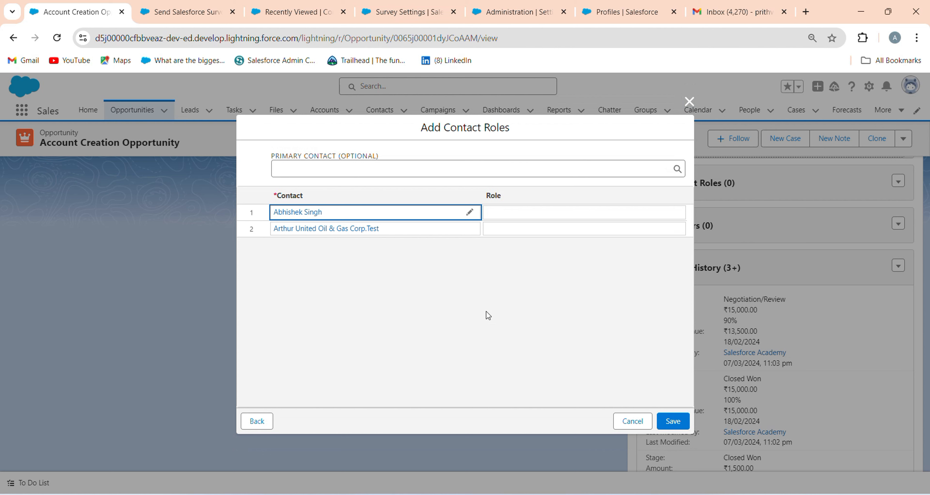
Step: Save both contact roles with no primary contact or roles set, and open the opportunity's full Contact Roles list
{"action": "left_click", "coordinate": [465, 159]}
{"action": "left_click", "coordinate": [474, 172]}
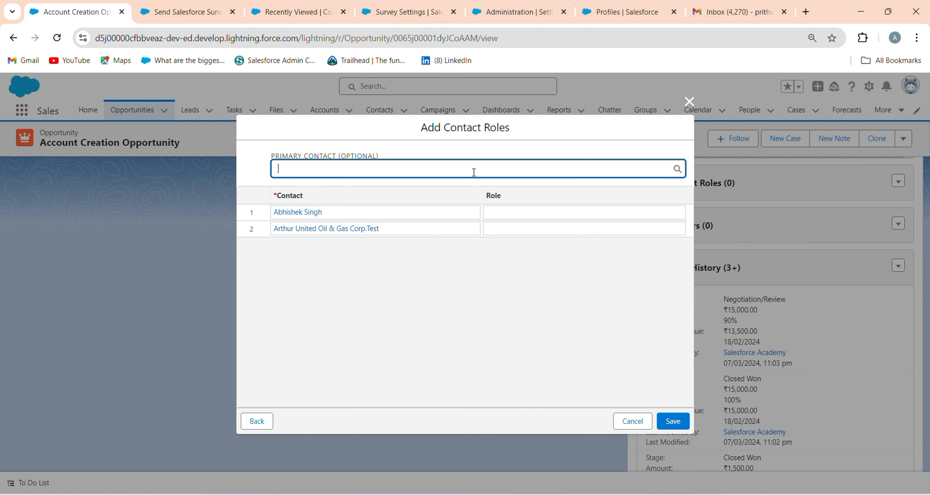
{"action": "left_click", "coordinate": [514, 349]}
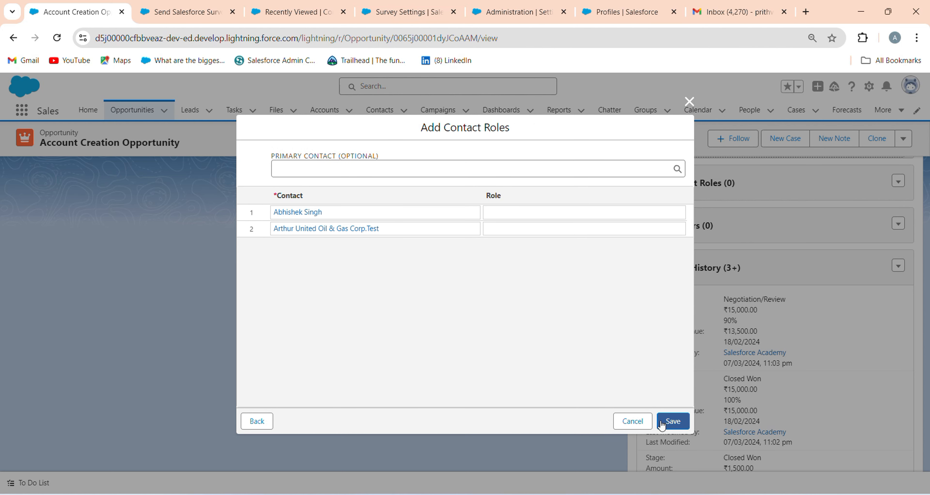
{"action": "left_click", "coordinate": [672, 421]}
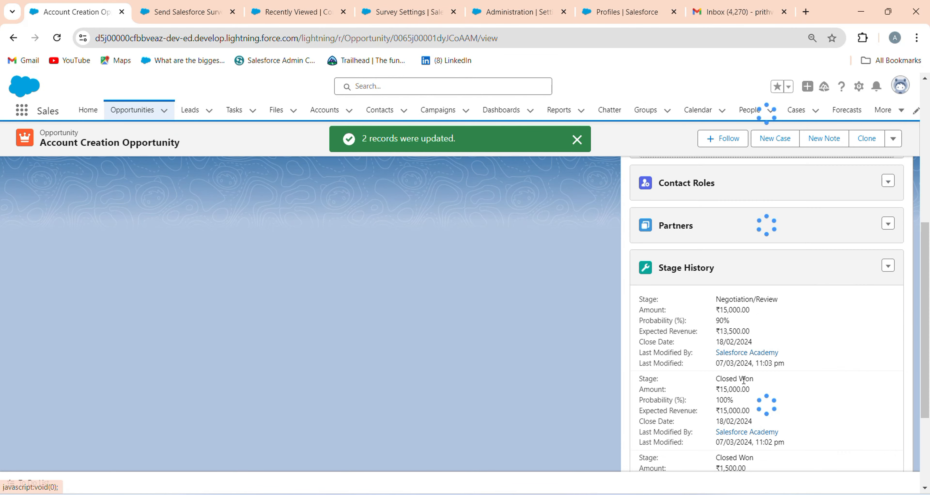
{"action": "left_click", "coordinate": [763, 366]}
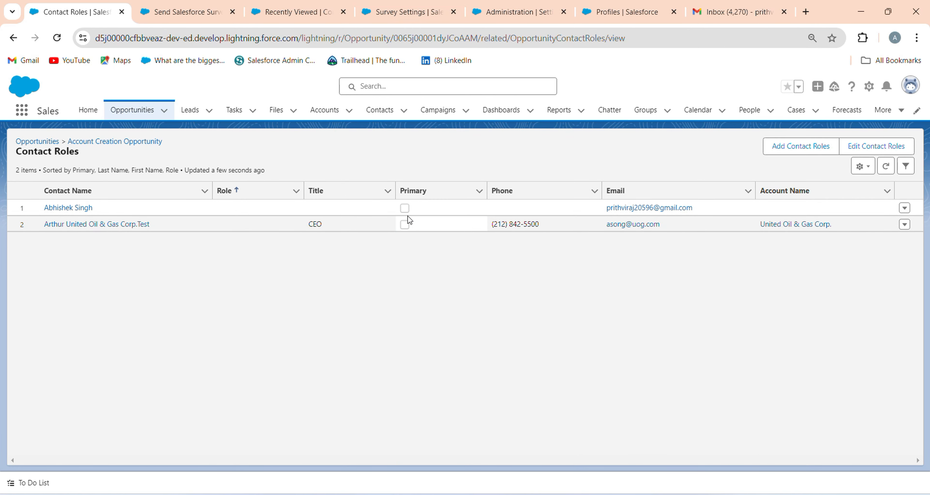
Step: Review the Get Primary Contact element's filter conditions in the Send Salesforce Survey Without Using Code flow
{"action": "left_click", "coordinate": [150, 10]}
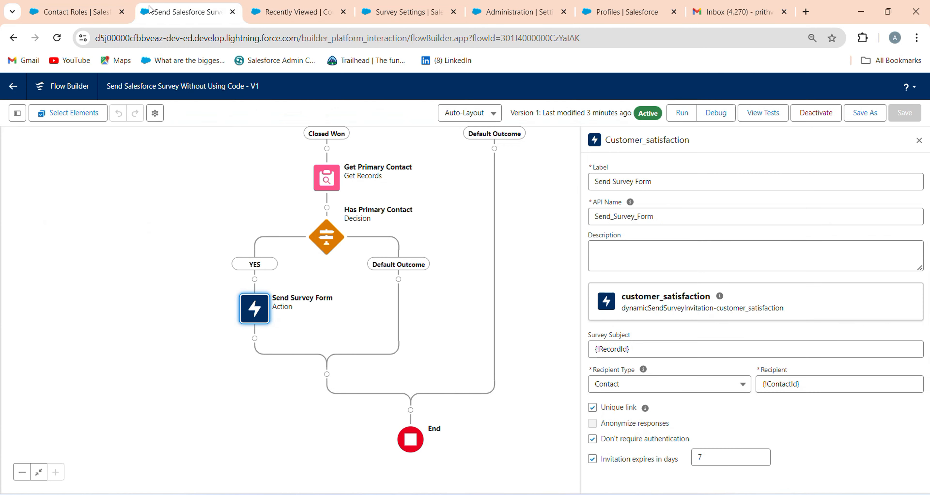
{"action": "scroll", "coordinate": [397, 253], "scroll_direction": "up", "scroll_amount": 4}
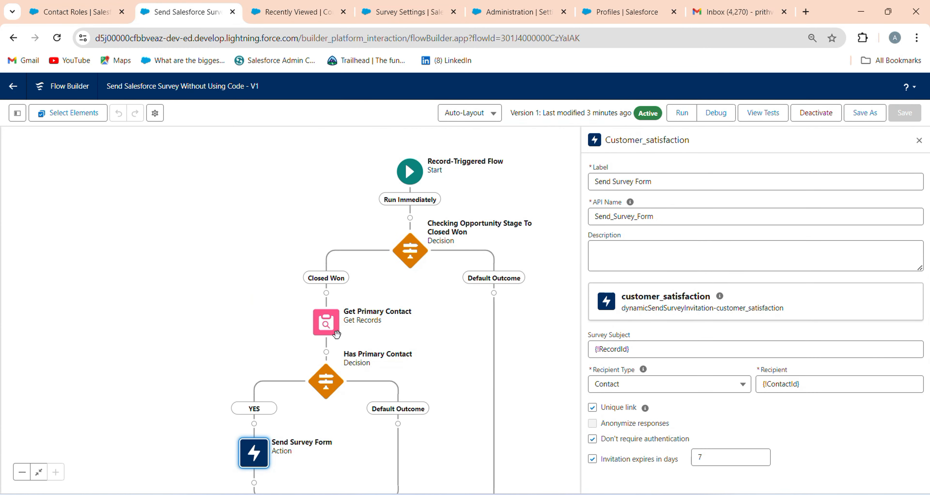
{"action": "scroll", "coordinate": [325, 336], "scroll_direction": "down", "scroll_amount": 1}
{"action": "left_click", "coordinate": [323, 290]}
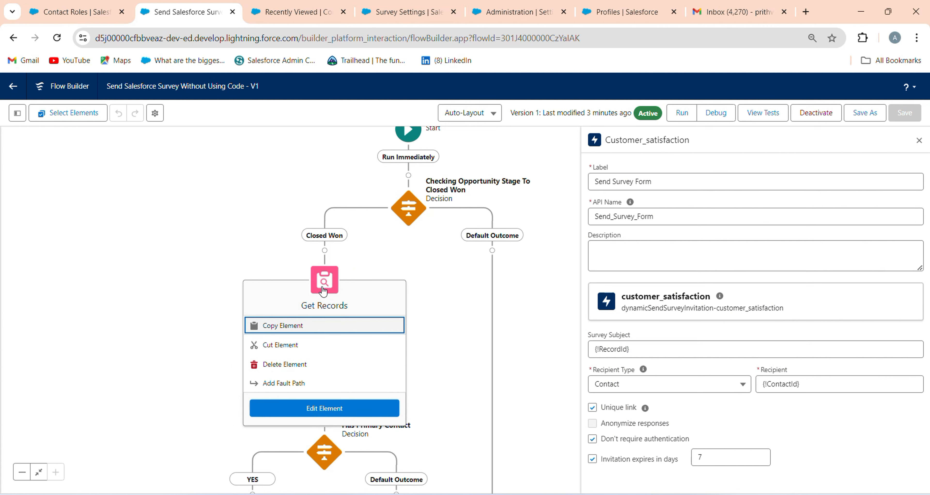
{"action": "left_click", "coordinate": [325, 408]}
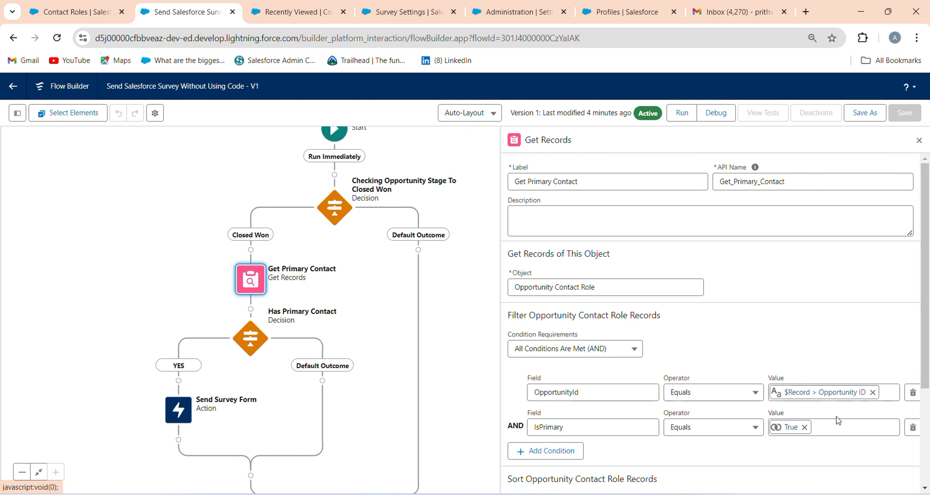
Step: Return to the opportunity's Contact Roles list and save the contact without an account as the primary contact
{"action": "left_click", "coordinate": [66, 6]}
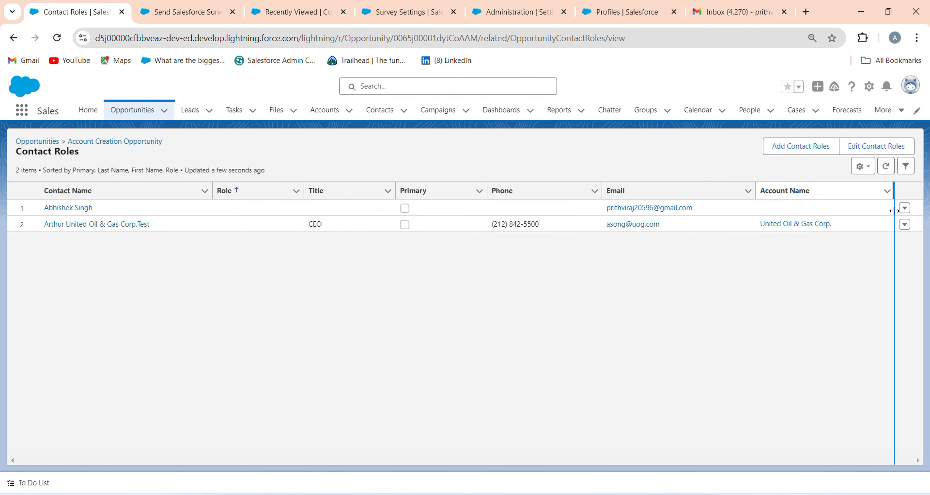
{"action": "left_click", "coordinate": [904, 208]}
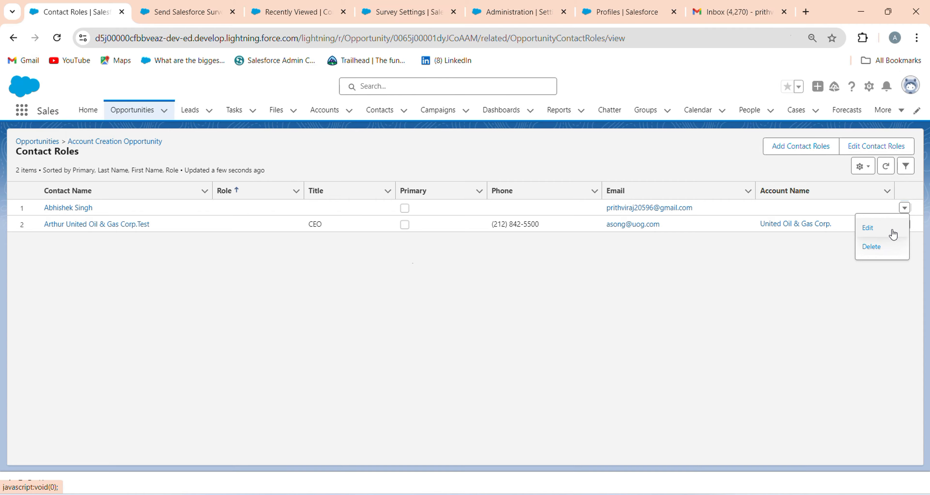
{"action": "left_click", "coordinate": [893, 234]}
{"action": "left_click", "coordinate": [269, 350]}
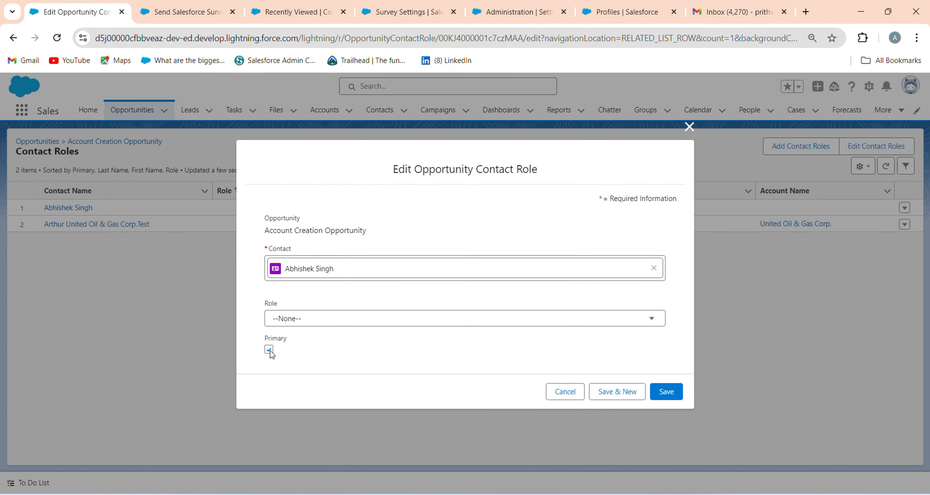
{"action": "left_click", "coordinate": [653, 395]}
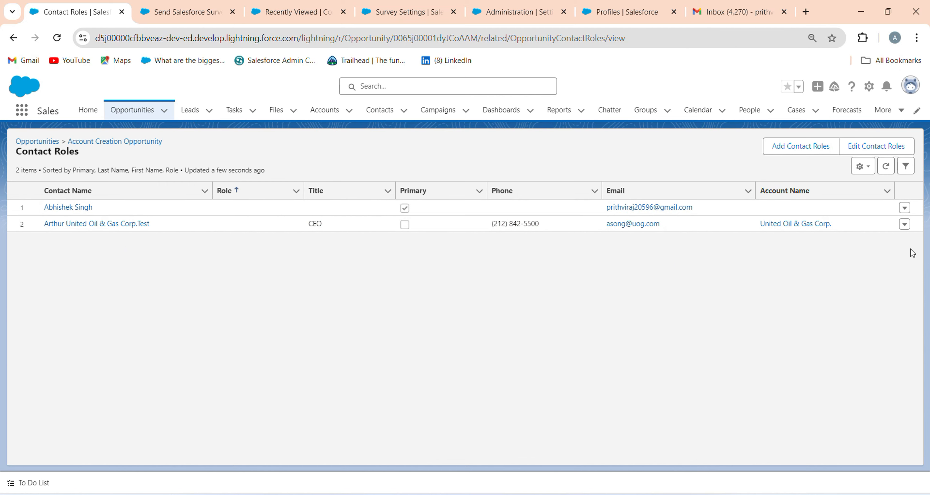
Step: Make the United Oil & Gas Corp. contact the opportunity's primary contact, confirming the replacement of the existing one
{"action": "left_click", "coordinate": [904, 224]}
{"action": "left_click", "coordinate": [866, 245]}
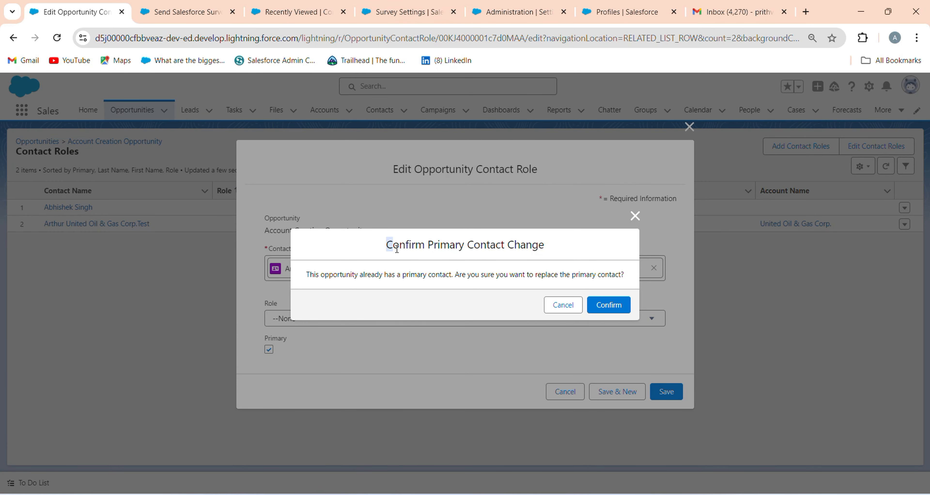
{"action": "left_click_drag", "start_coordinate": [396, 249], "coordinate": [413, 250]}
{"action": "left_click", "coordinate": [289, 295]}
{"action": "left_click", "coordinate": [622, 306]}
{"action": "left_click", "coordinate": [659, 390]}
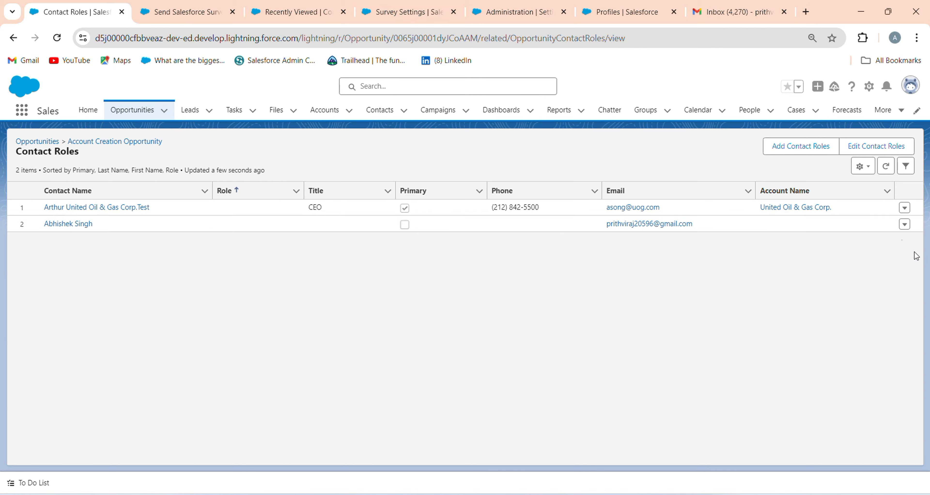
Step: Switch the primary contact back to the contact without an account, confirm the replacement and save the role
{"action": "left_click", "coordinate": [903, 224]}
{"action": "left_click", "coordinate": [885, 246]}
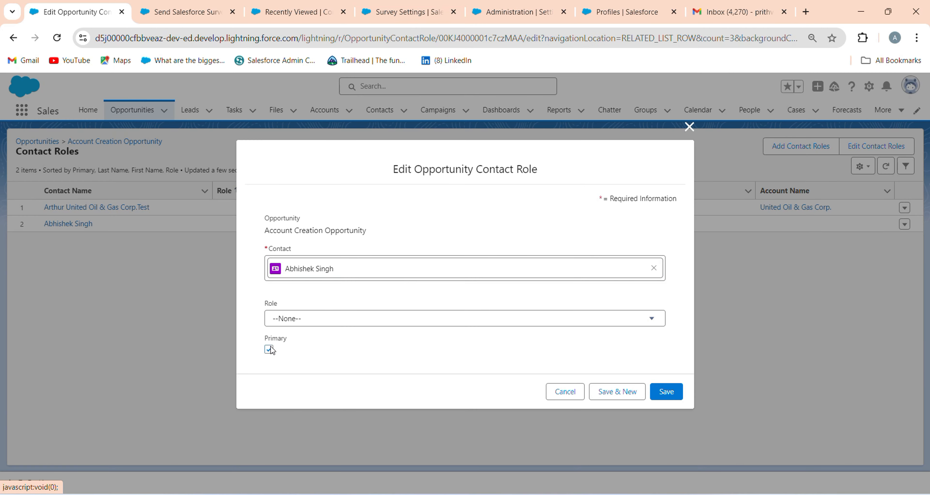
{"action": "left_click", "coordinate": [269, 348]}
{"action": "left_click", "coordinate": [617, 313]}
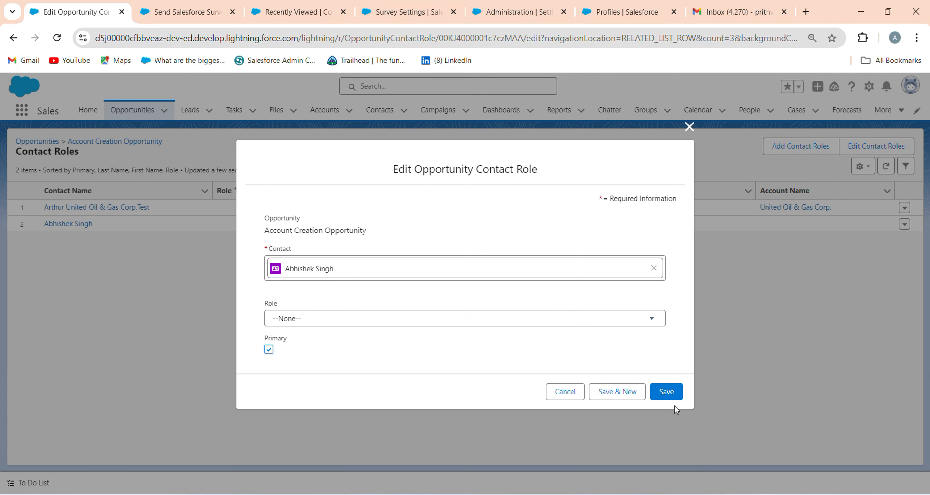
{"action": "left_click", "coordinate": [667, 392]}
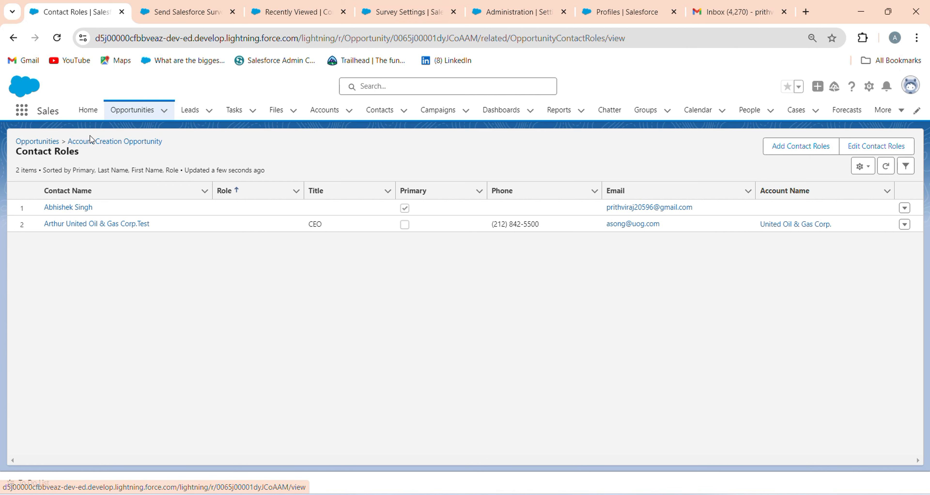
Step: Open the Account Creation Opportunity record, check its contact roles and compare them with the flow's Get Primary Contact filter
{"action": "left_click", "coordinate": [94, 142]}
{"action": "scroll", "coordinate": [736, 382], "scroll_direction": "down", "scroll_amount": 7}
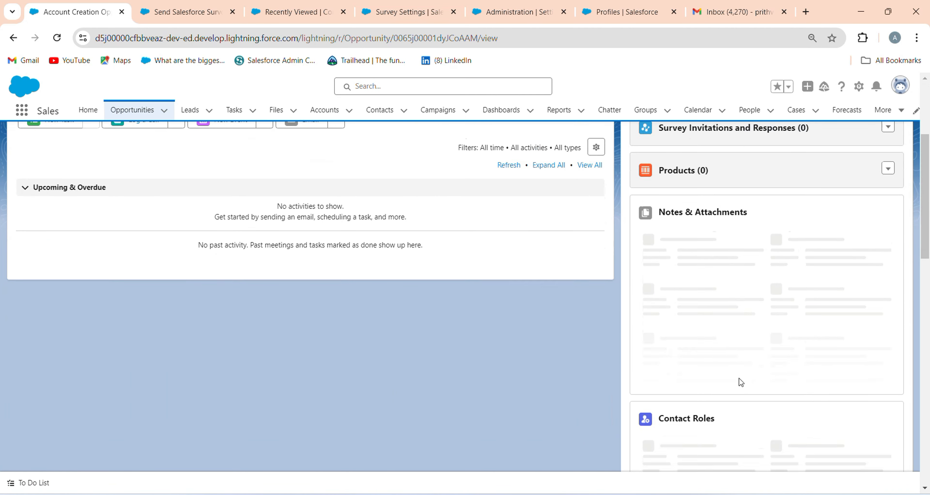
{"action": "scroll", "coordinate": [790, 409], "scroll_direction": "down", "scroll_amount": 3}
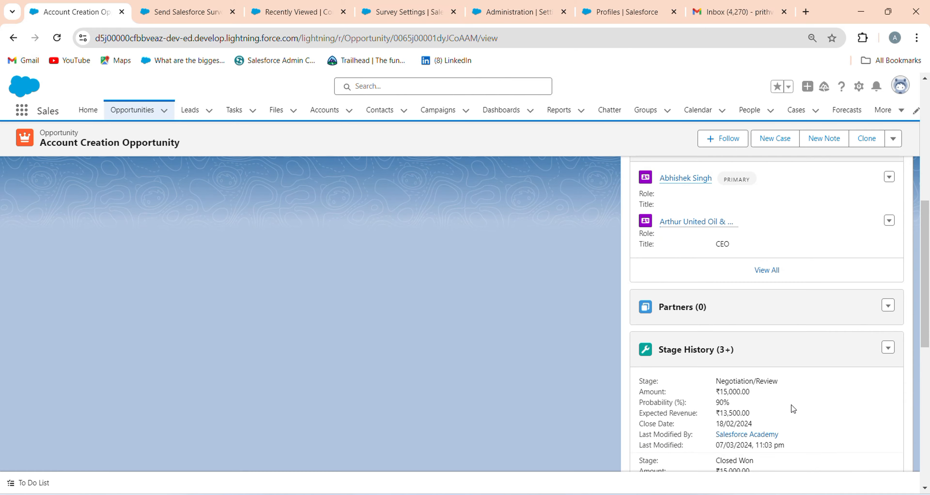
{"action": "scroll", "coordinate": [792, 407], "scroll_direction": "up", "scroll_amount": 5}
{"action": "scroll", "coordinate": [793, 402], "scroll_direction": "up", "scroll_amount": 5}
{"action": "left_click", "coordinate": [221, 10]}
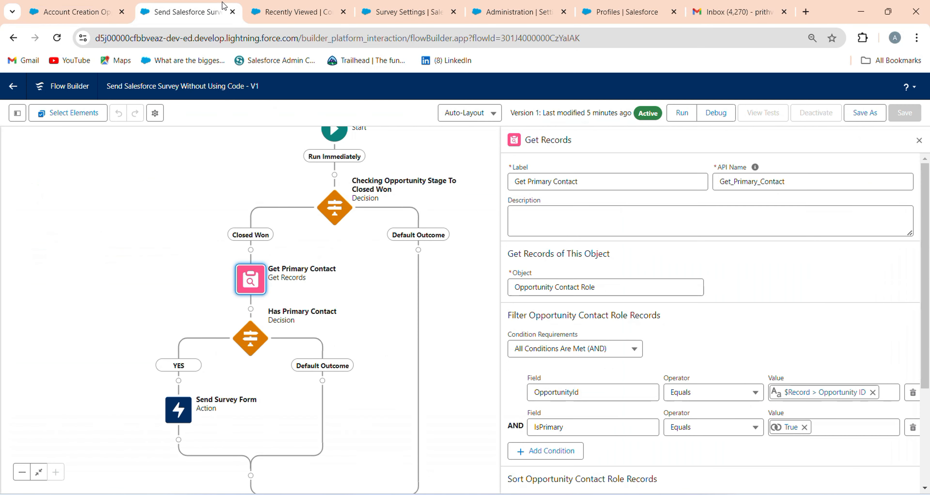
{"action": "left_click", "coordinate": [64, 5]}
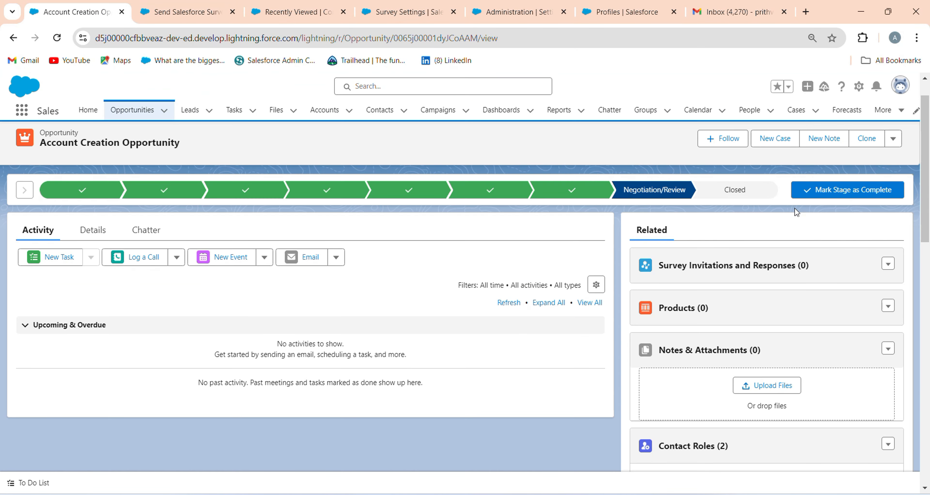
Step: Try to close the Account Creation Opportunity with the stage Closed Won
{"action": "left_click", "coordinate": [754, 195]}
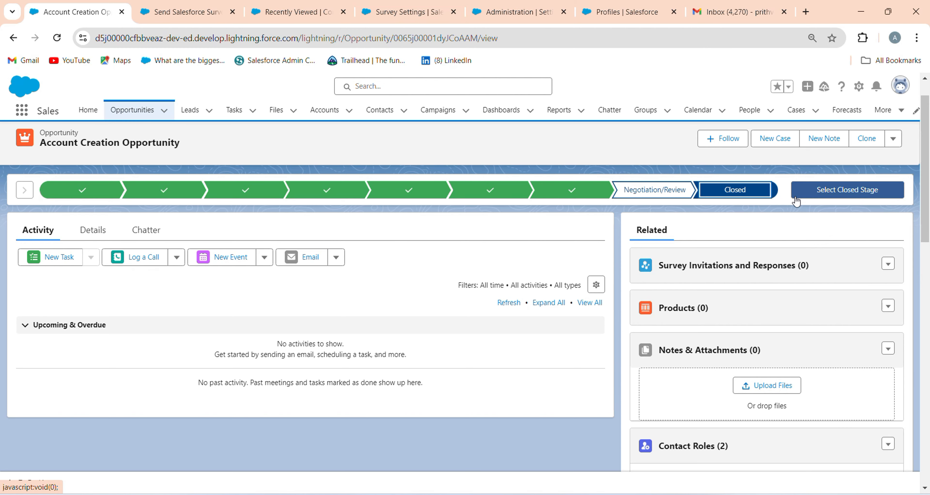
{"action": "left_click", "coordinate": [796, 197]}
{"action": "left_click", "coordinate": [343, 280]}
{"action": "left_click", "coordinate": [357, 311]}
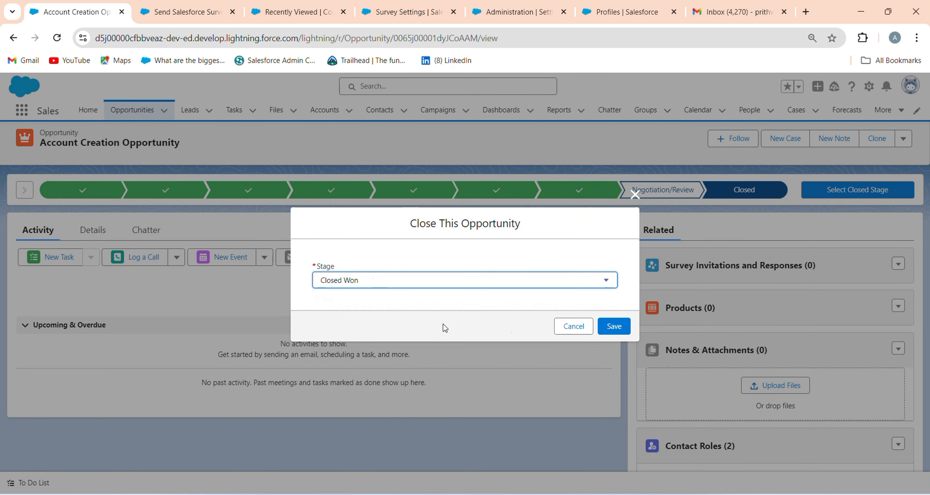
{"action": "left_click", "coordinate": [600, 326]}
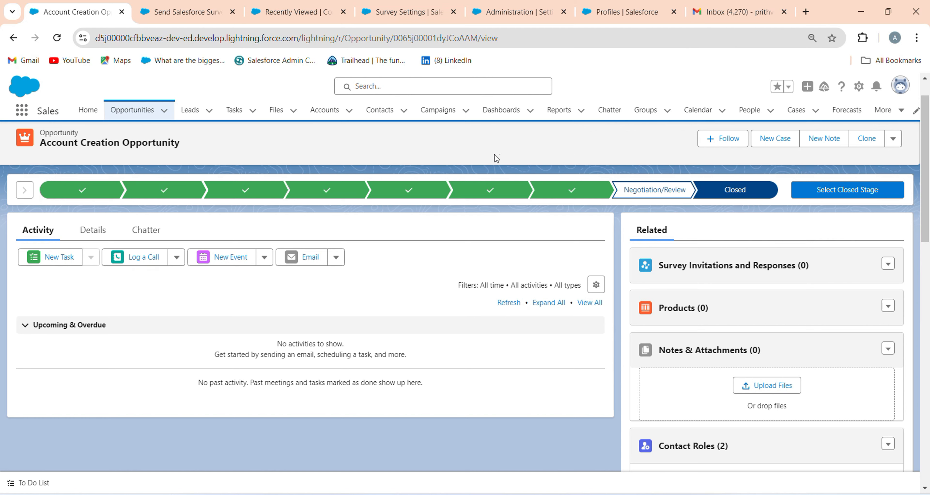
Step: Retry saving the opportunity's closed stage as Closed Won and read the message shown for the save
{"action": "left_click", "coordinate": [812, 195]}
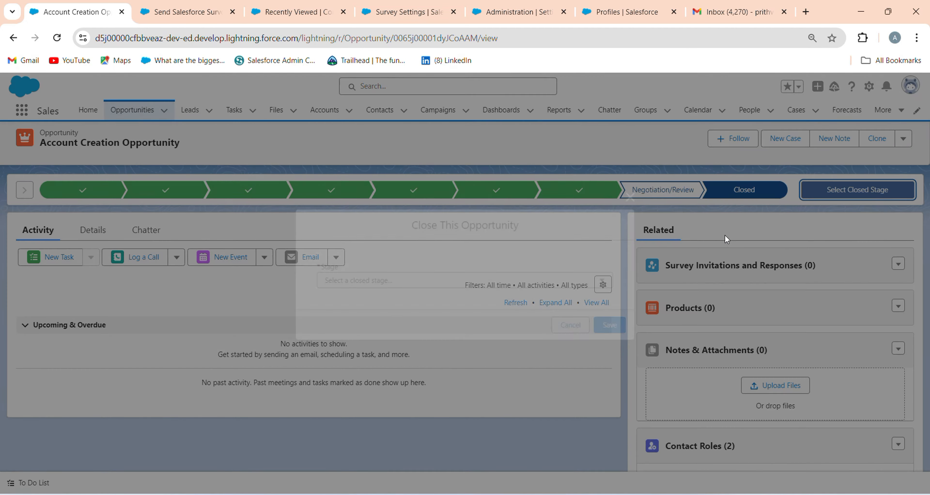
{"action": "left_click", "coordinate": [465, 277]}
{"action": "left_click", "coordinate": [450, 307]}
{"action": "left_click", "coordinate": [614, 326]}
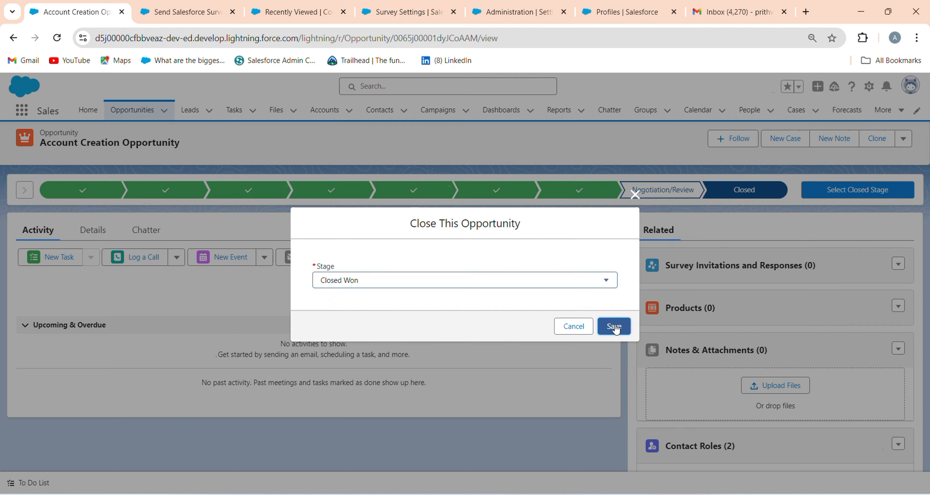
{"action": "left_click_drag", "start_coordinate": [362, 143], "coordinate": [518, 149]}
{"action": "left_click", "coordinate": [301, 152]}
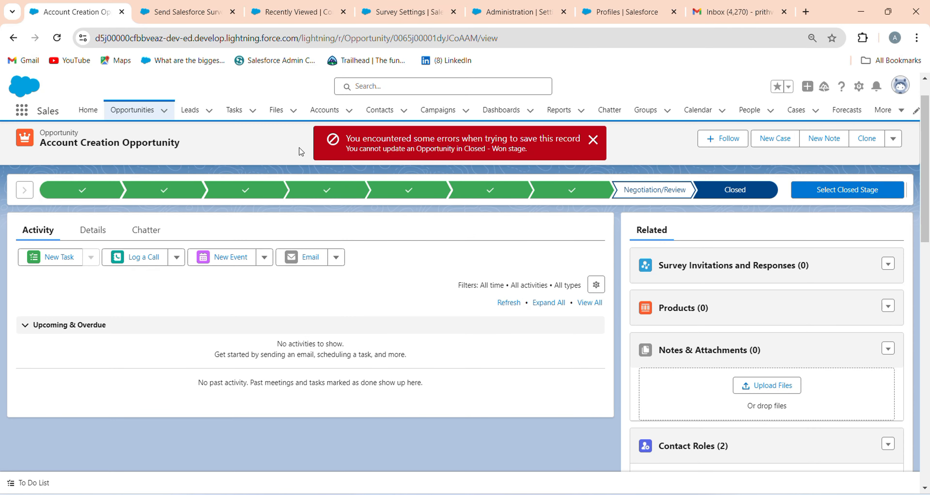
Step: Examine the opportunity's detail fields, related lists and stage history for its current stage and past stage changes
{"action": "scroll", "coordinate": [464, 275], "scroll_direction": "down", "scroll_amount": 5}
{"action": "scroll", "coordinate": [425, 220], "scroll_direction": "up", "scroll_amount": 5}
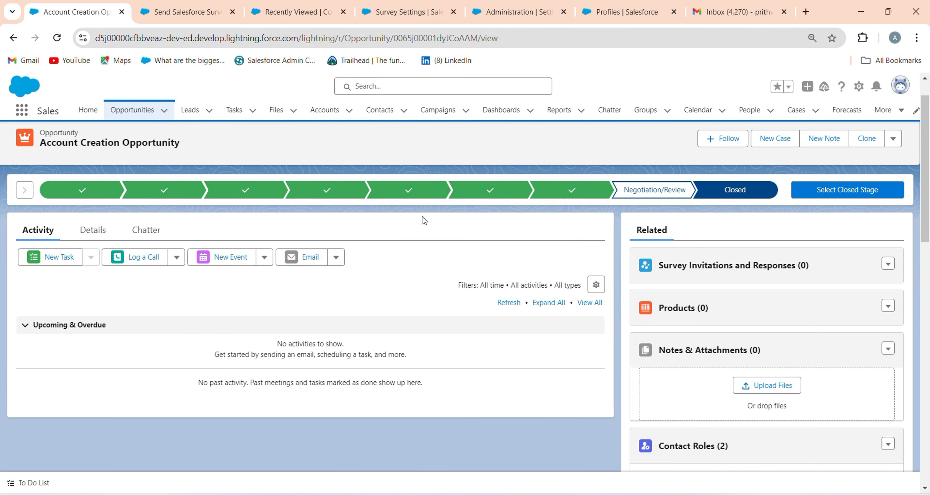
{"action": "left_click", "coordinate": [93, 230]}
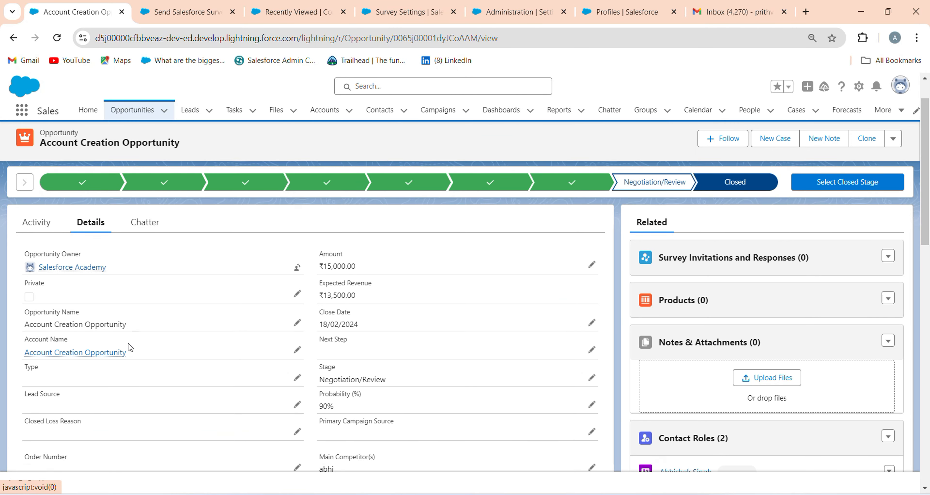
{"action": "scroll", "coordinate": [130, 346], "scroll_direction": "down", "scroll_amount": 5}
{"action": "scroll", "coordinate": [131, 340], "scroll_direction": "up", "scroll_amount": 3}
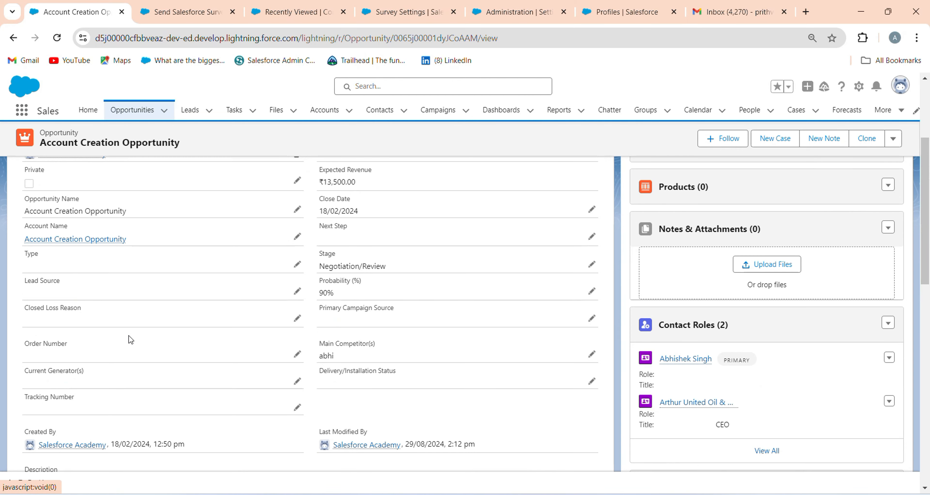
{"action": "scroll", "coordinate": [131, 339], "scroll_direction": "up", "scroll_amount": 2}
{"action": "scroll", "coordinate": [131, 335], "scroll_direction": "up", "scroll_amount": 3}
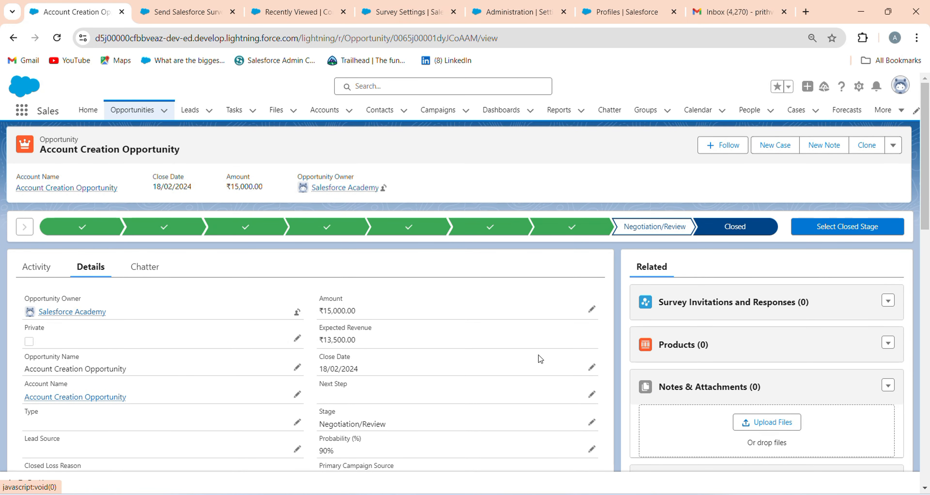
{"action": "scroll", "coordinate": [502, 329], "scroll_direction": "down", "scroll_amount": 7}
{"action": "scroll", "coordinate": [583, 349], "scroll_direction": "down", "scroll_amount": 7}
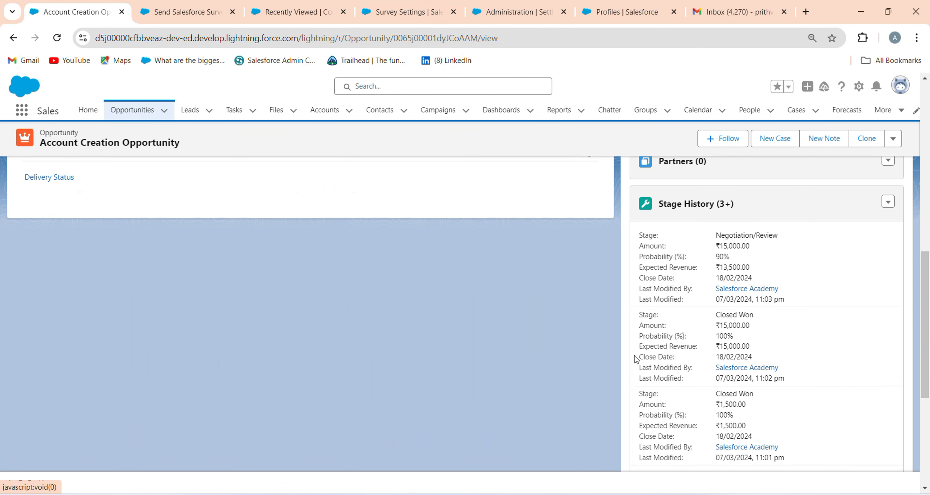
{"action": "scroll", "coordinate": [637, 356], "scroll_direction": "up", "scroll_amount": 13}
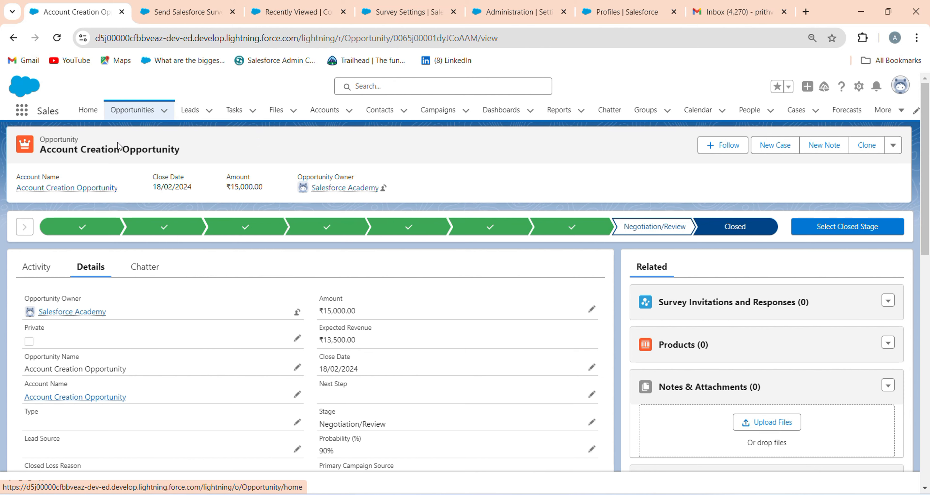
Step: Start a new opportunity from the Opportunities list, named Testing Opportunity, with the close date 02/09/2024
{"action": "left_click", "coordinate": [140, 116]}
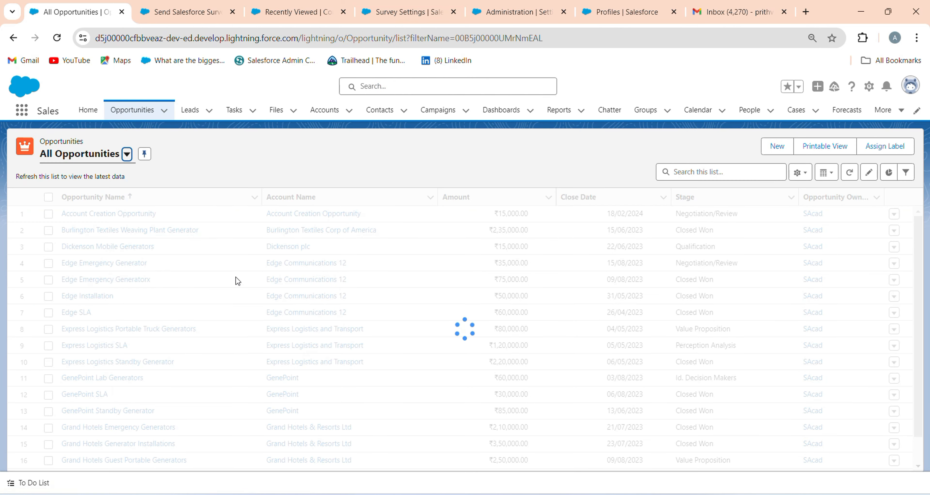
{"action": "left_click", "coordinate": [776, 146]}
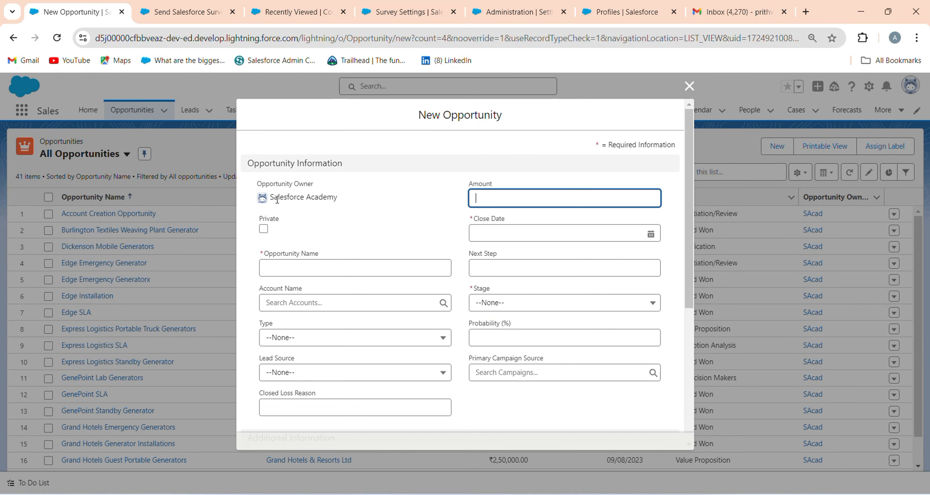
{"action": "left_click", "coordinate": [300, 269]}
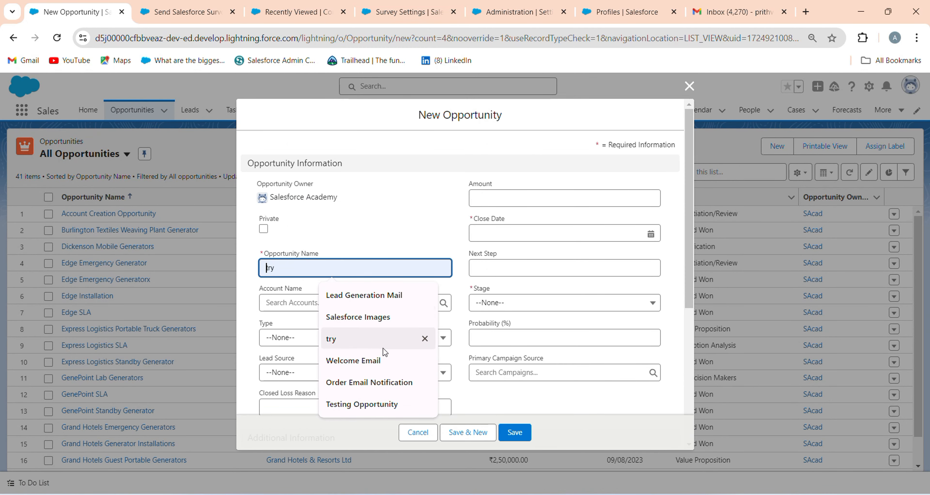
{"action": "left_click", "coordinate": [377, 404]}
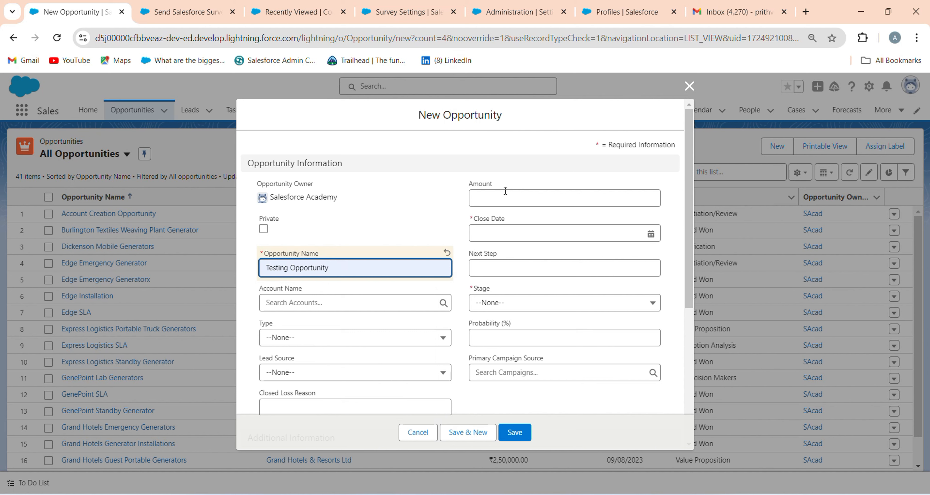
{"action": "left_click", "coordinate": [523, 202]}
{"action": "left_click", "coordinate": [544, 237]}
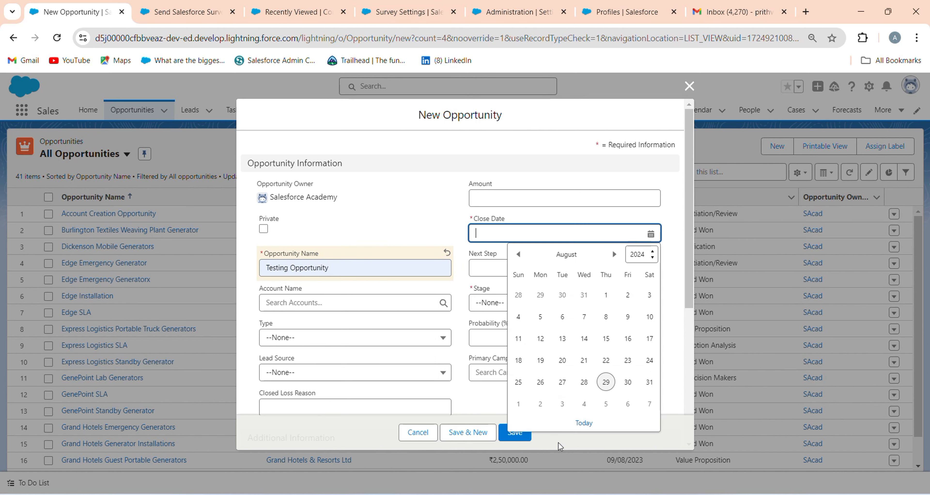
{"action": "left_click", "coordinate": [540, 405]}
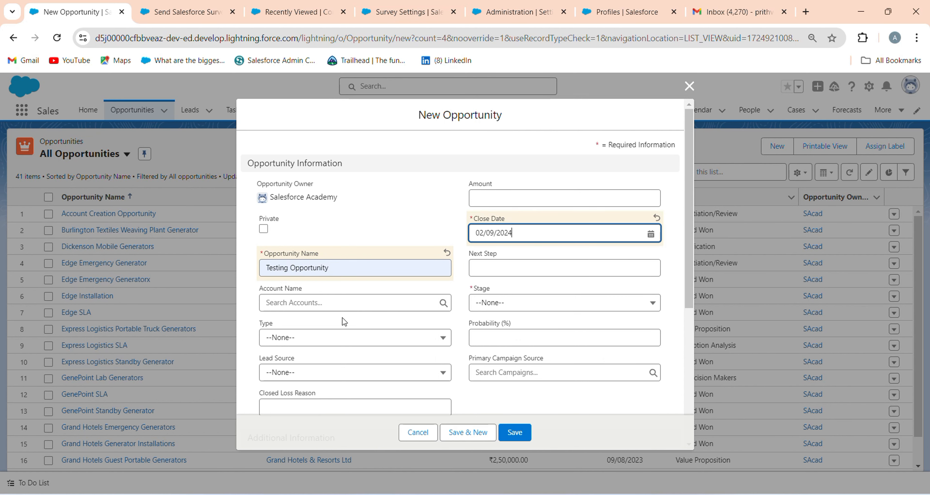
Step: Set the new opportunity's stage to Prospecting and save the record
{"action": "left_click", "coordinate": [541, 303]}
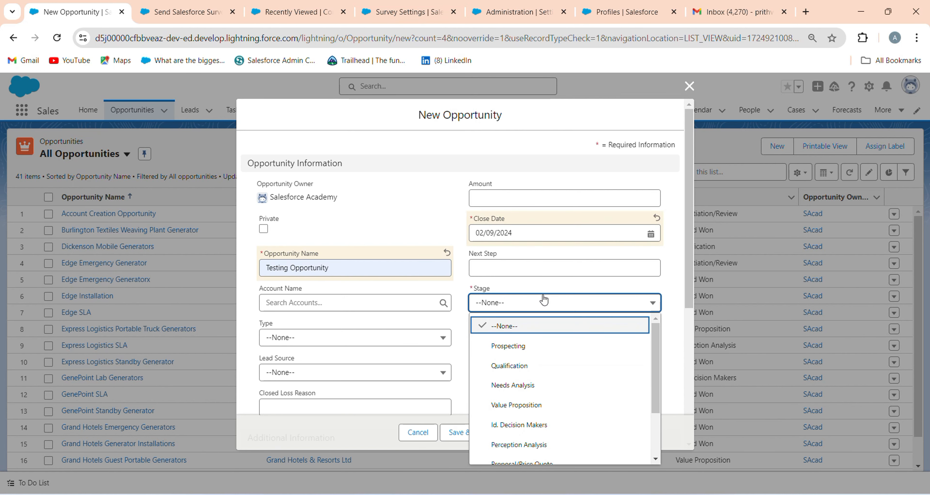
{"action": "left_click", "coordinate": [545, 345]}
{"action": "scroll", "coordinate": [364, 329], "scroll_direction": "down", "scroll_amount": 2}
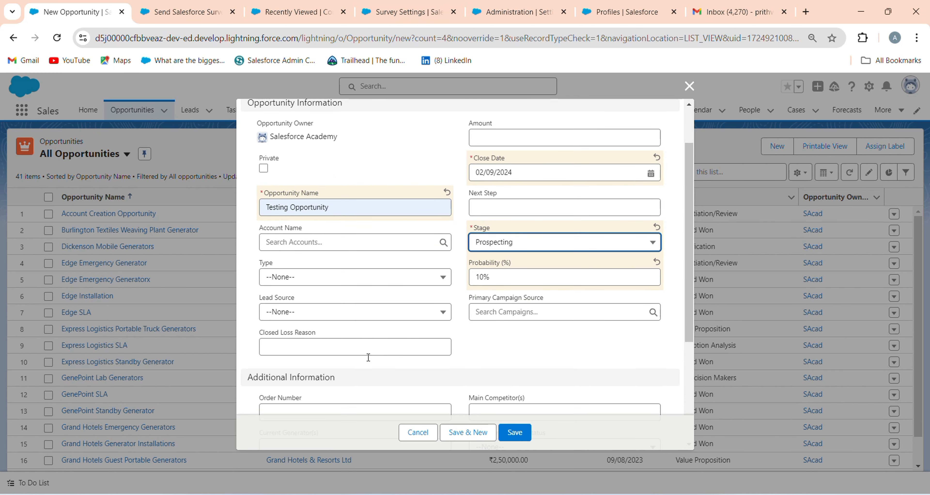
{"action": "left_click", "coordinate": [522, 430]}
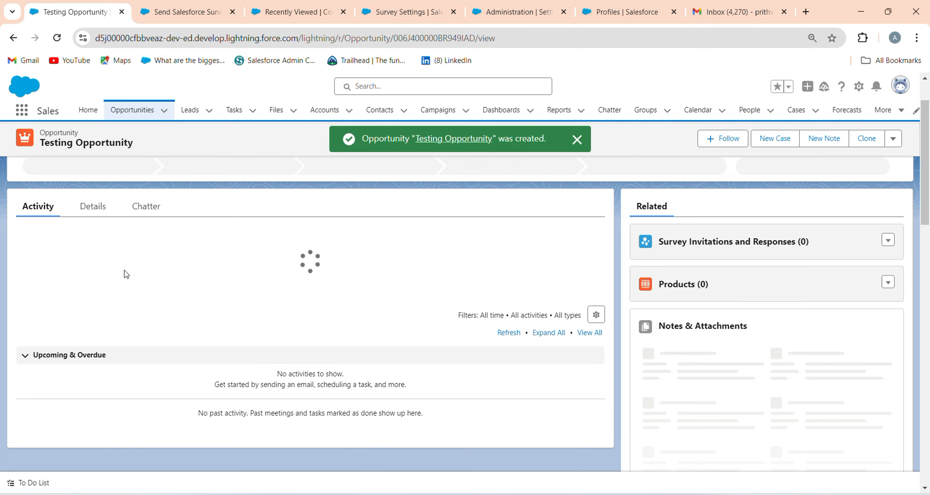
Step: Add an existing contact as a contact role on Testing Opportunity, set that contact as primary, and save
{"action": "scroll", "coordinate": [108, 256], "scroll_direction": "down", "scroll_amount": 2}
{"action": "left_click", "coordinate": [93, 206]}
{"action": "scroll", "coordinate": [708, 347], "scroll_direction": "down", "scroll_amount": 4}
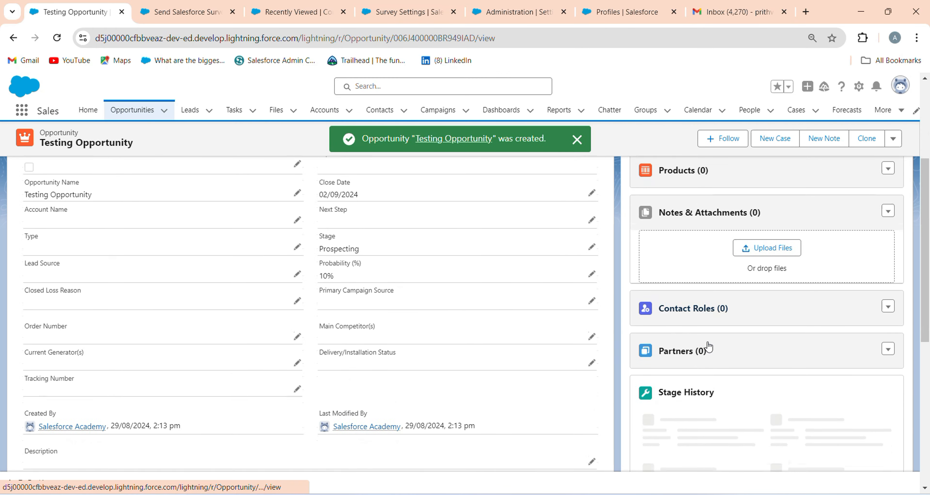
{"action": "left_click", "coordinate": [888, 299]}
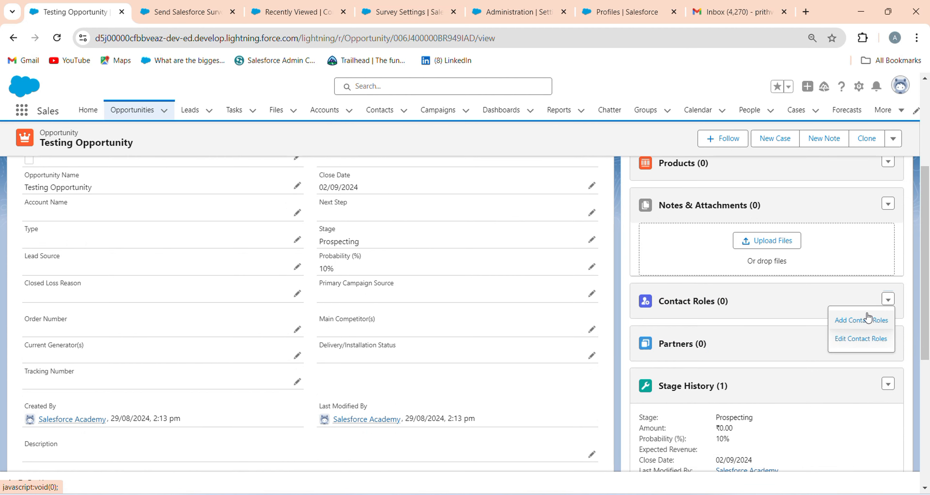
{"action": "left_click", "coordinate": [866, 318]}
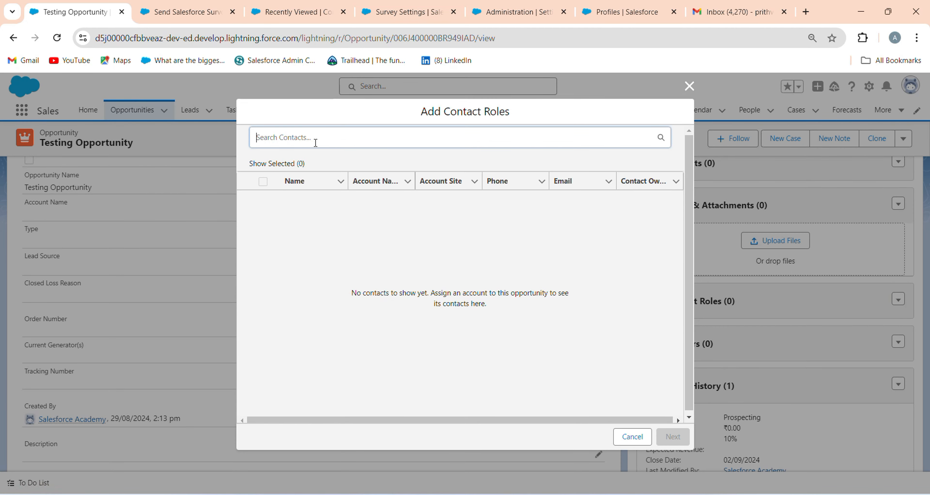
{"action": "left_click", "coordinate": [313, 141]}
{"action": "left_click", "coordinate": [304, 188]}
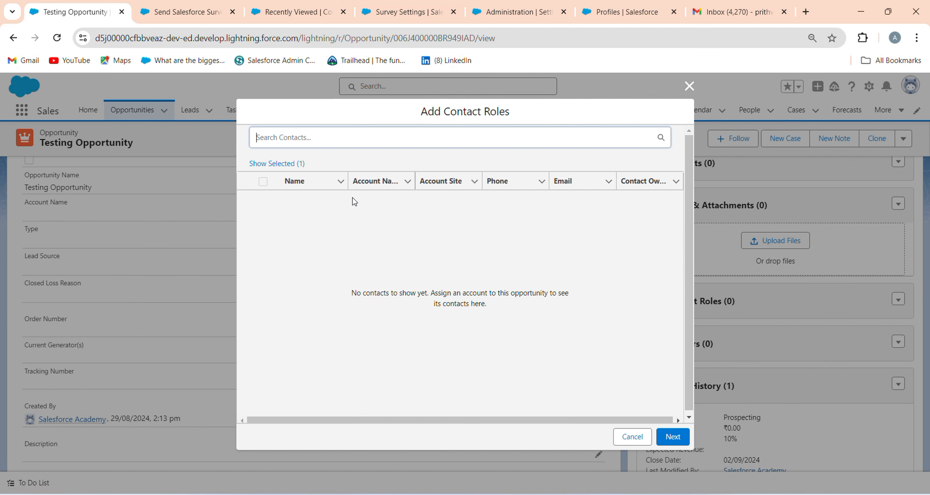
{"action": "left_click", "coordinate": [672, 437]}
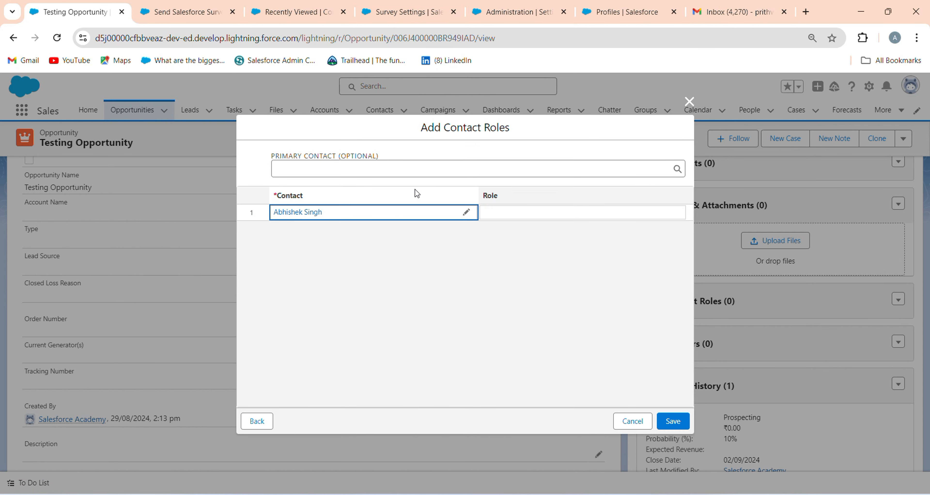
{"action": "left_click", "coordinate": [442, 169]}
{"action": "left_click", "coordinate": [405, 189]}
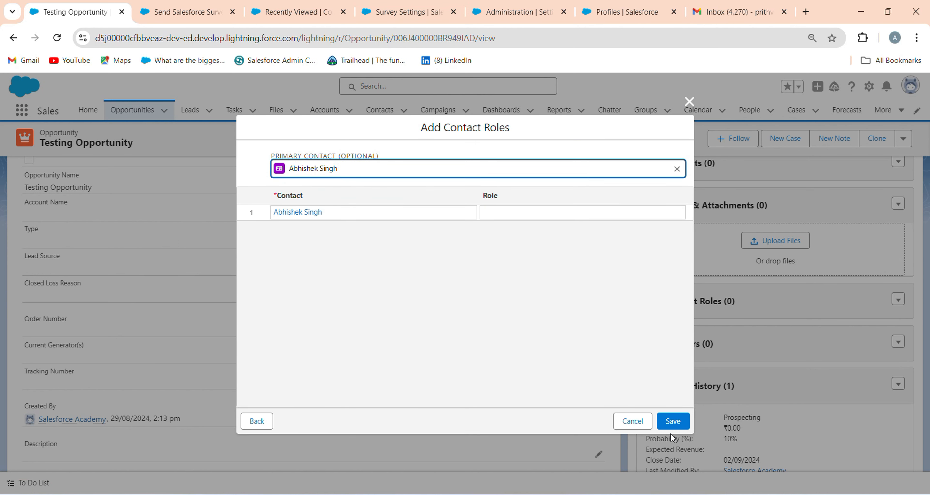
{"action": "left_click", "coordinate": [672, 426]}
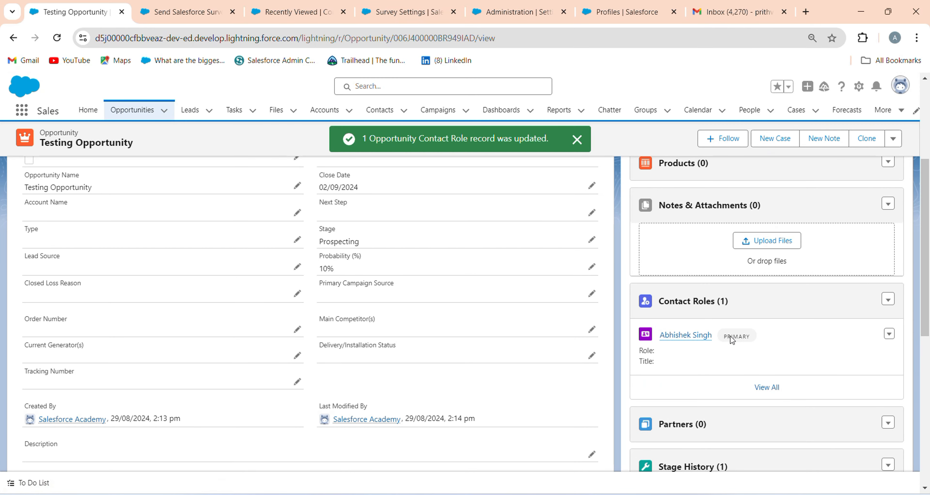
Step: Try to close Testing Opportunity with the stage Closed Won
{"action": "scroll", "coordinate": [794, 352], "scroll_direction": "up", "scroll_amount": 5}
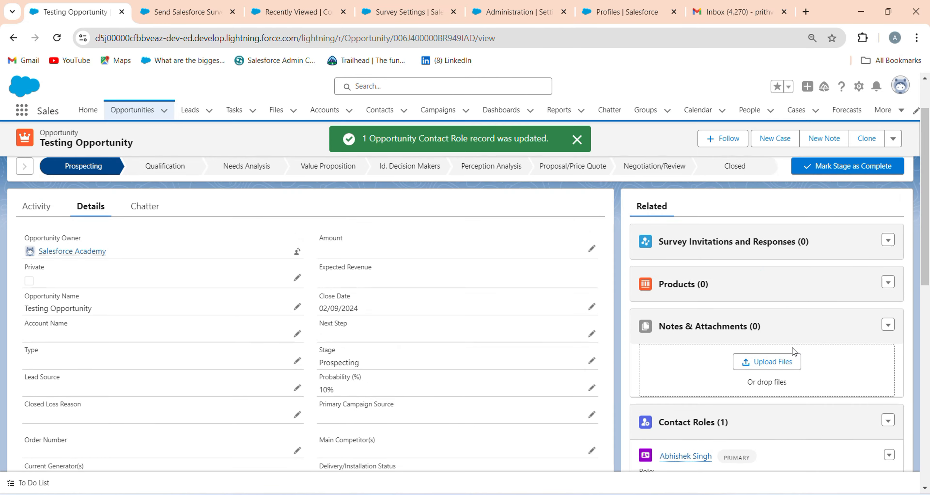
{"action": "left_click", "coordinate": [754, 230]}
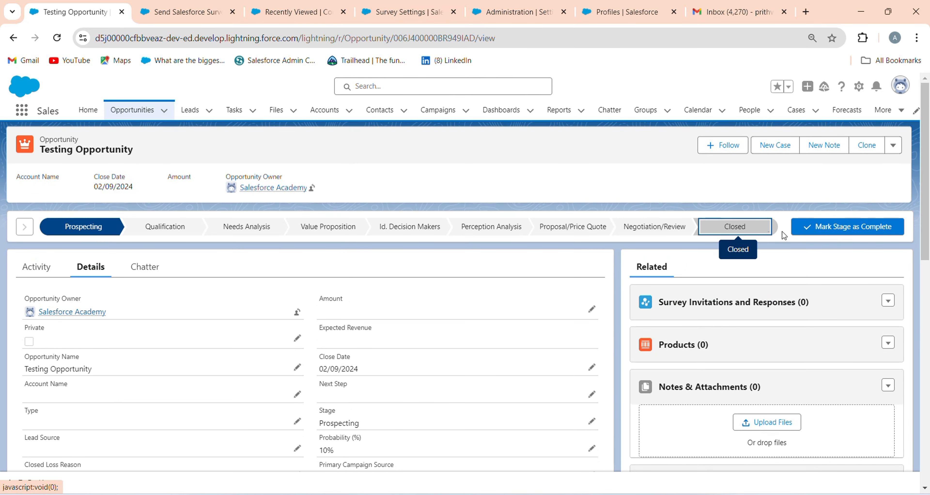
{"action": "left_click", "coordinate": [803, 230]}
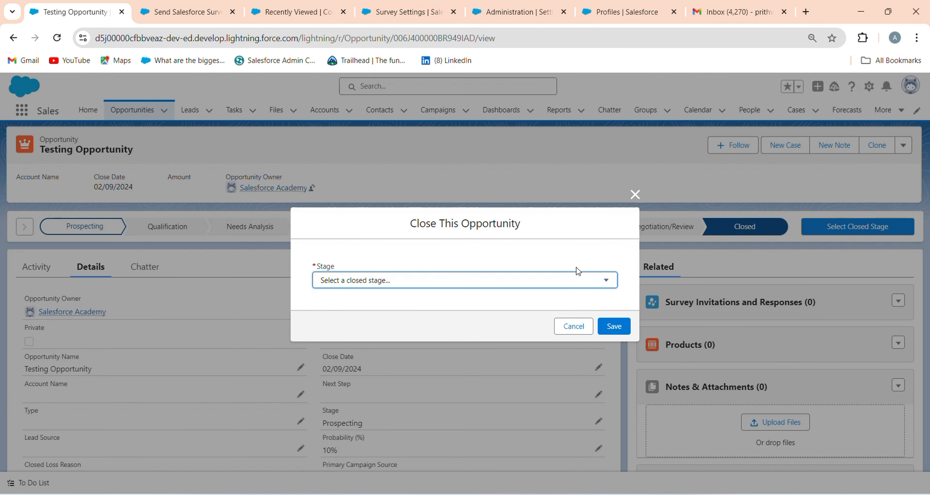
{"action": "left_click", "coordinate": [572, 279]}
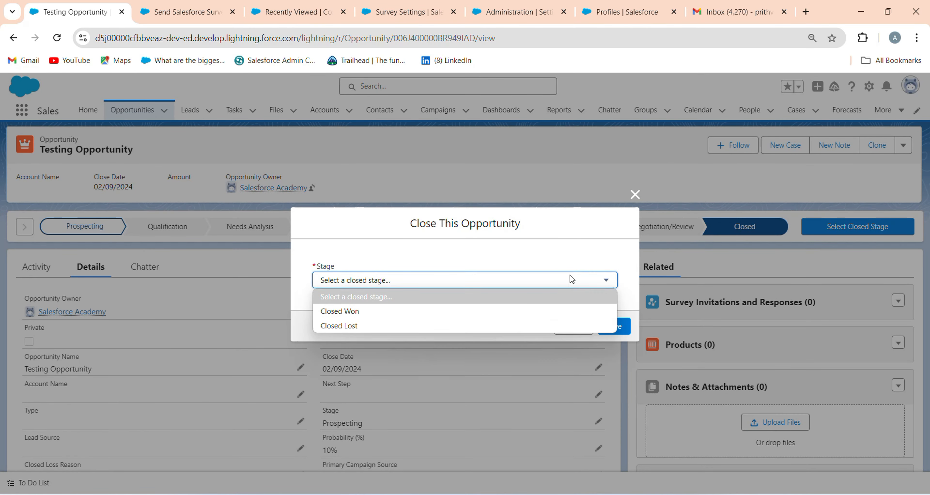
{"action": "left_click", "coordinate": [479, 311]}
{"action": "left_click", "coordinate": [614, 326]}
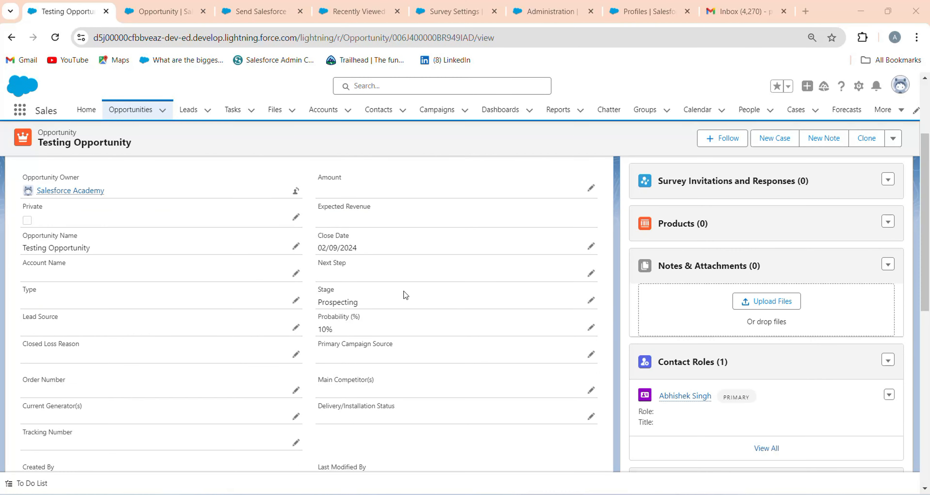
Step: Open the Opportunity object's setup page from the record and close the older duplicate Opportunity setup page
{"action": "scroll", "coordinate": [405, 294], "scroll_direction": "up", "scroll_amount": 3}
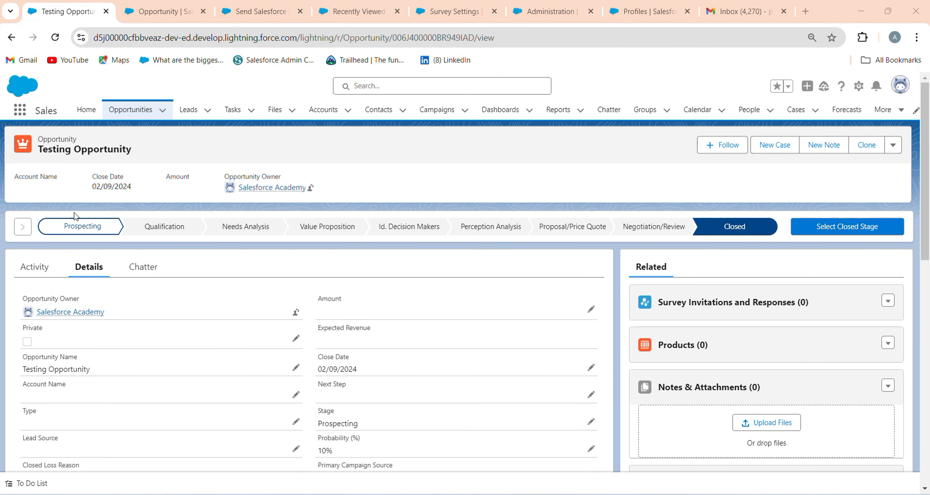
{"action": "left_click", "coordinate": [857, 87]}
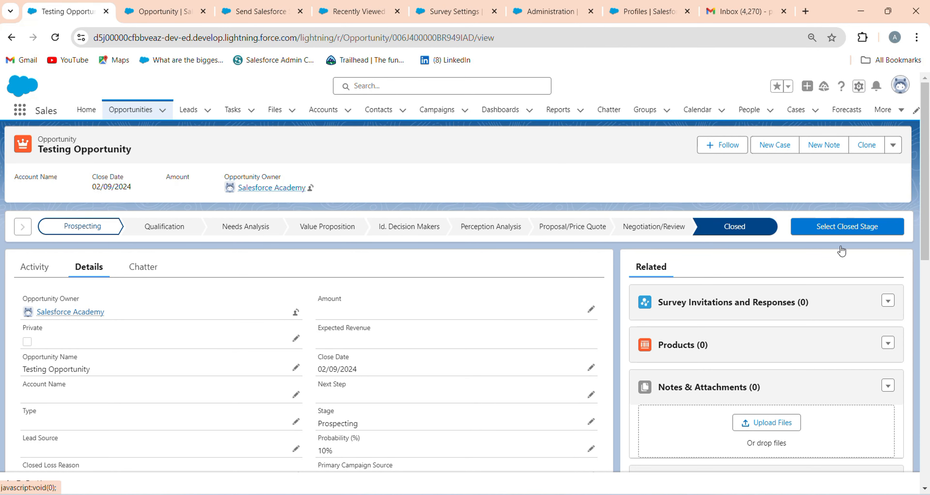
{"action": "left_click", "coordinate": [824, 233]}
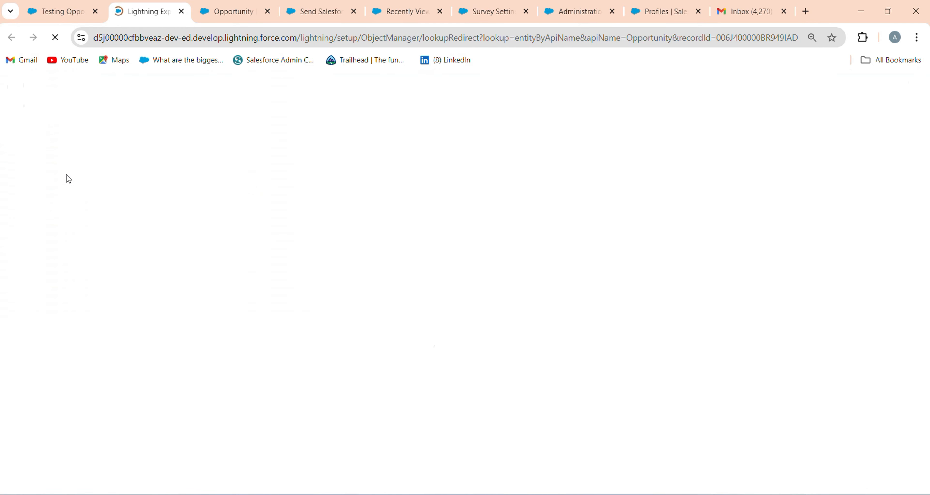
{"action": "left_click", "coordinate": [266, 12]}
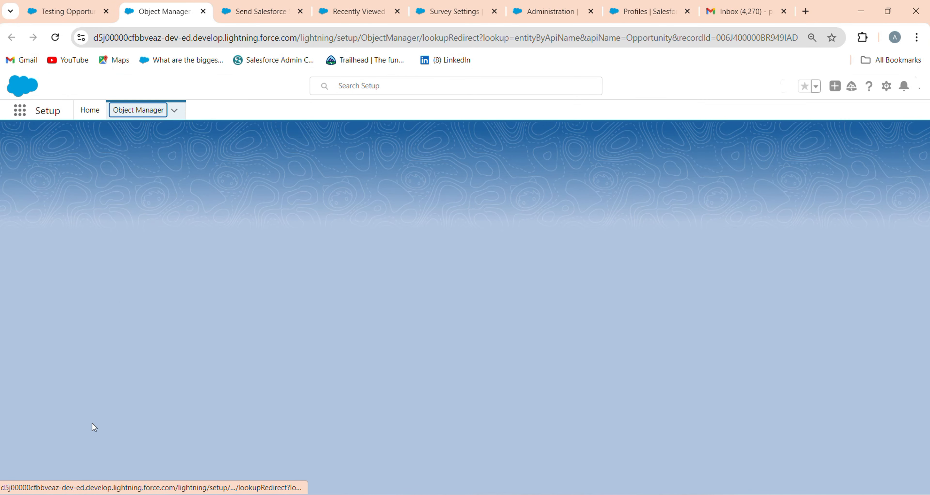
Step: Check the Opportunity object's validation rules, flow triggers and Apex triggers for anything that could block the stage change
{"action": "scroll", "coordinate": [97, 385], "scroll_direction": "down", "scroll_amount": 1}
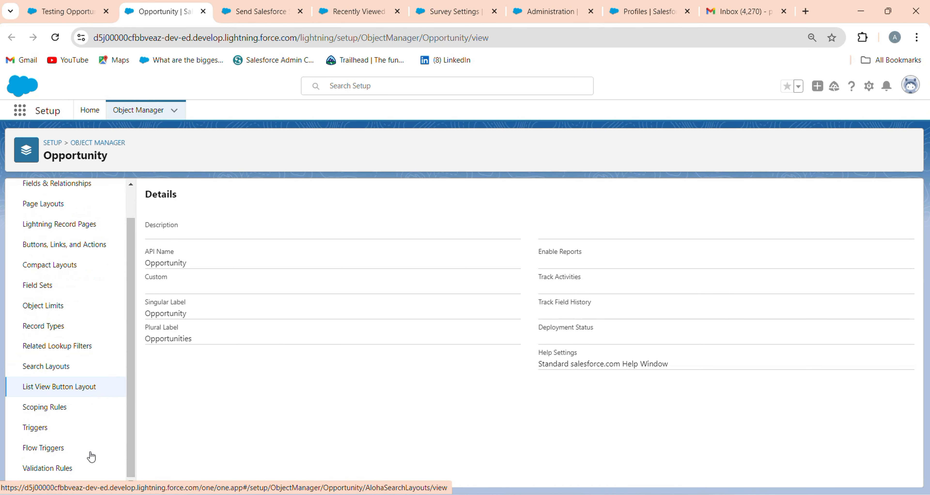
{"action": "left_click", "coordinate": [77, 476]}
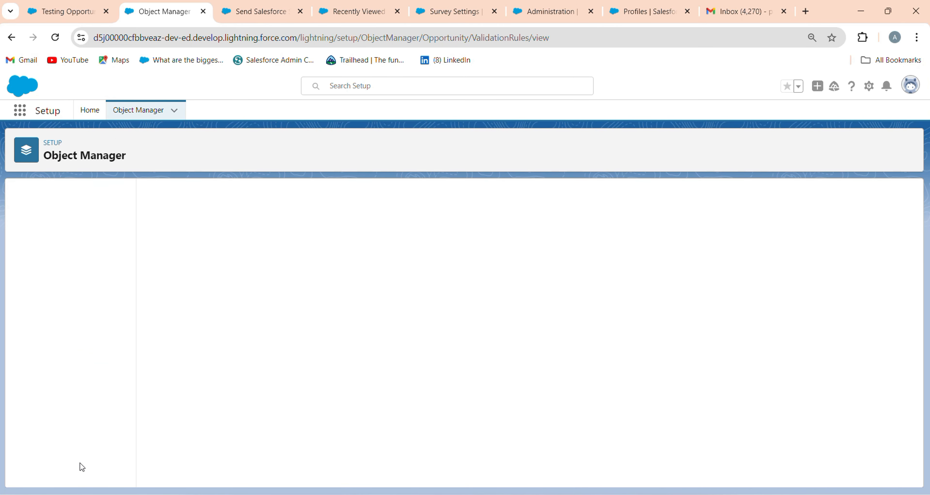
{"action": "scroll", "coordinate": [67, 430], "scroll_direction": "down", "scroll_amount": 1}
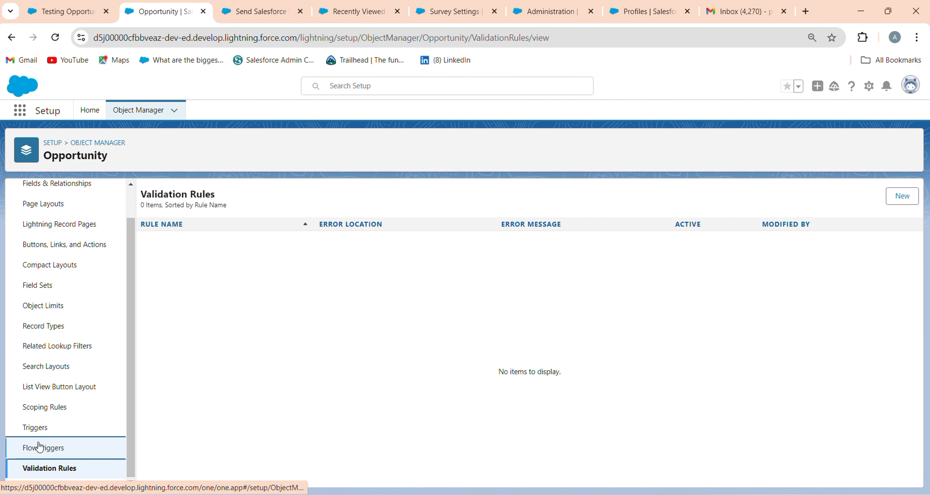
{"action": "left_click", "coordinate": [40, 447]}
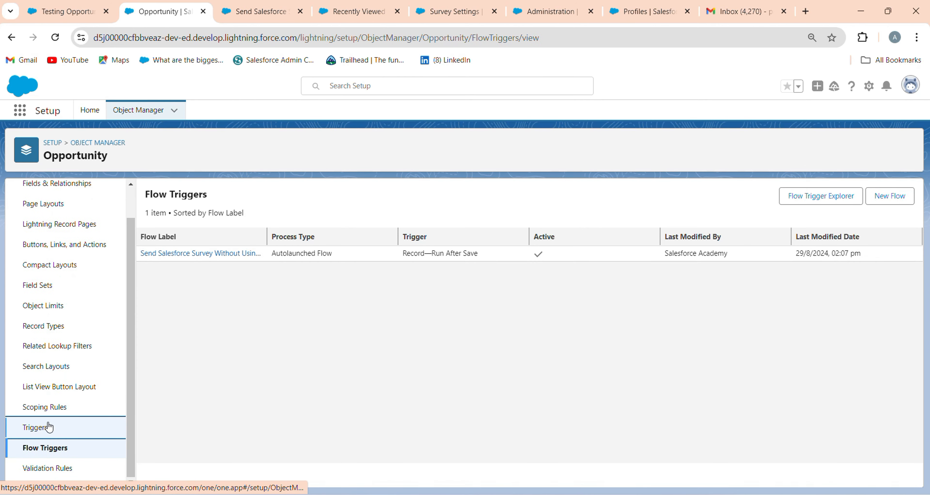
{"action": "left_click", "coordinate": [49, 426]}
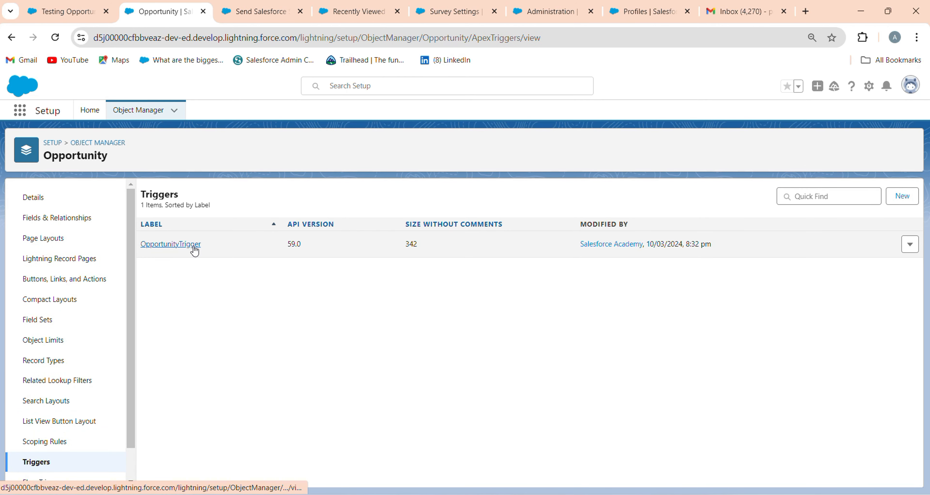
Step: Edit the Apex trigger OpportunityTrigger so that it is inactive, and save it
{"action": "left_click", "coordinate": [193, 247]}
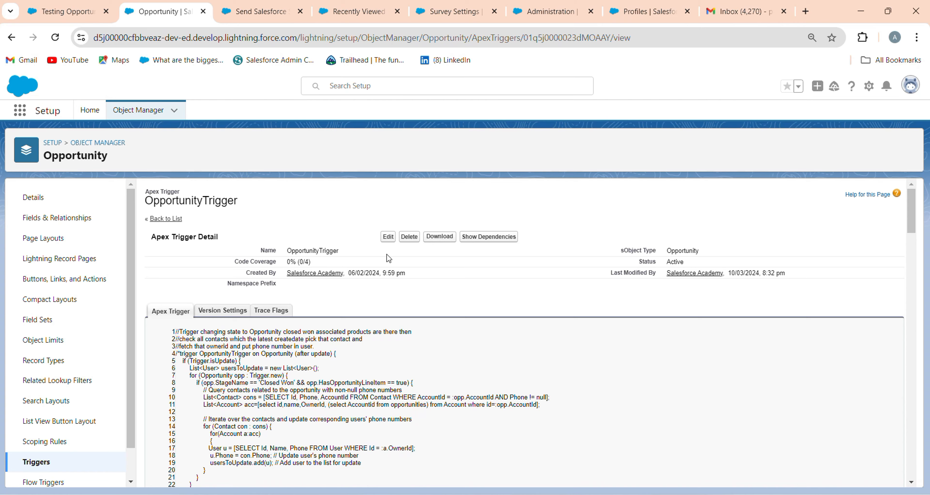
{"action": "left_click", "coordinate": [388, 236]}
{"action": "scroll", "coordinate": [244, 340], "scroll_direction": "down", "scroll_amount": 20}
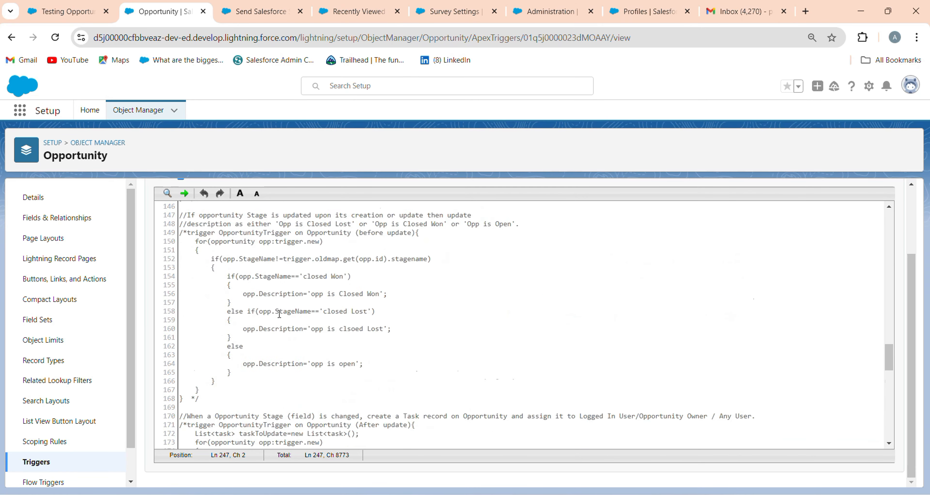
{"action": "scroll", "coordinate": [279, 314], "scroll_direction": "up", "scroll_amount": 20}
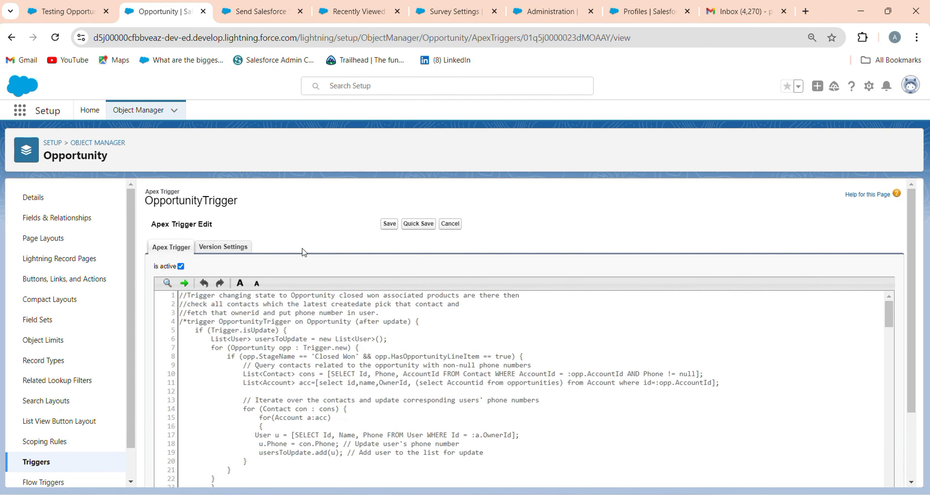
{"action": "left_click", "coordinate": [181, 266]}
{"action": "left_click", "coordinate": [389, 225]}
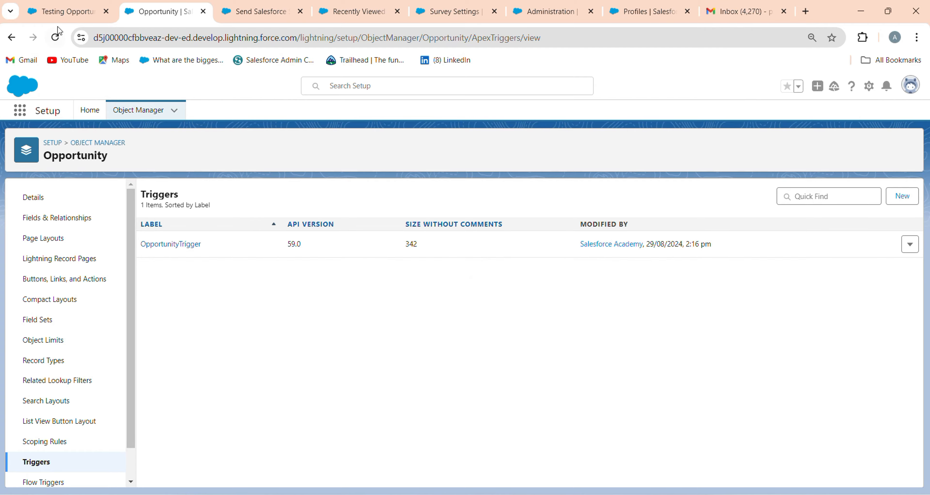
Step: Return to Testing Opportunity and save its closed stage as Closed Won
{"action": "key", "text": "ctrl+Page_Up"}
{"action": "left_click", "coordinate": [847, 227]}
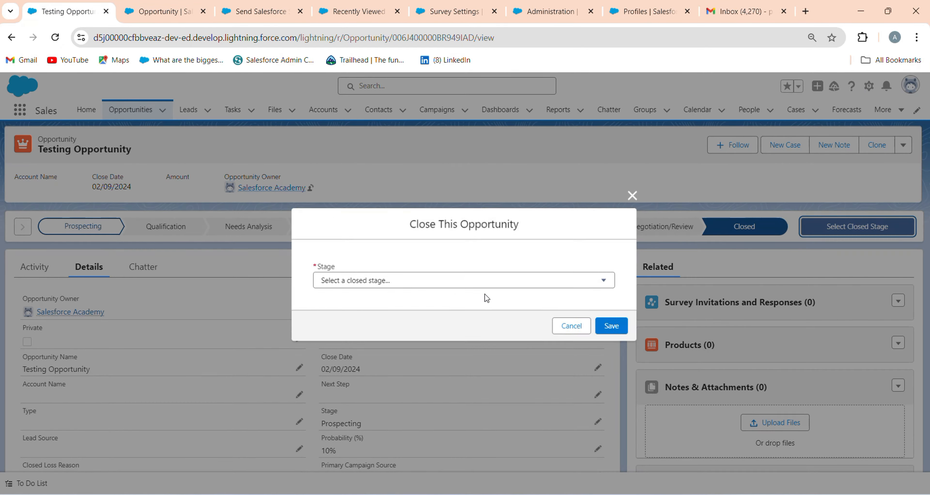
{"action": "left_click", "coordinate": [428, 280]}
{"action": "left_click", "coordinate": [406, 313]}
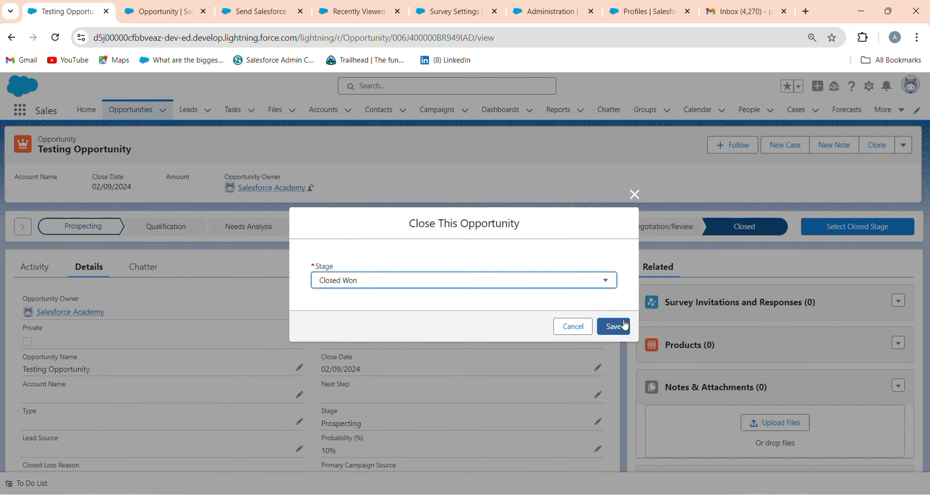
{"action": "left_click", "coordinate": [606, 327]}
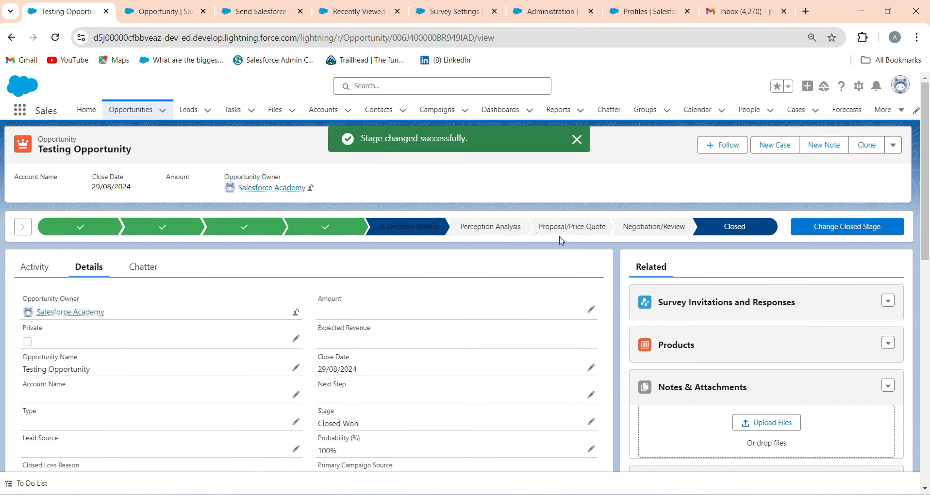
Step: Check Testing Opportunity's related lists and open the full Survey Invitations and Responses list
{"action": "scroll", "coordinate": [737, 287], "scroll_direction": "down", "scroll_amount": 3}
{"action": "scroll", "coordinate": [736, 288], "scroll_direction": "up", "scroll_amount": 3}
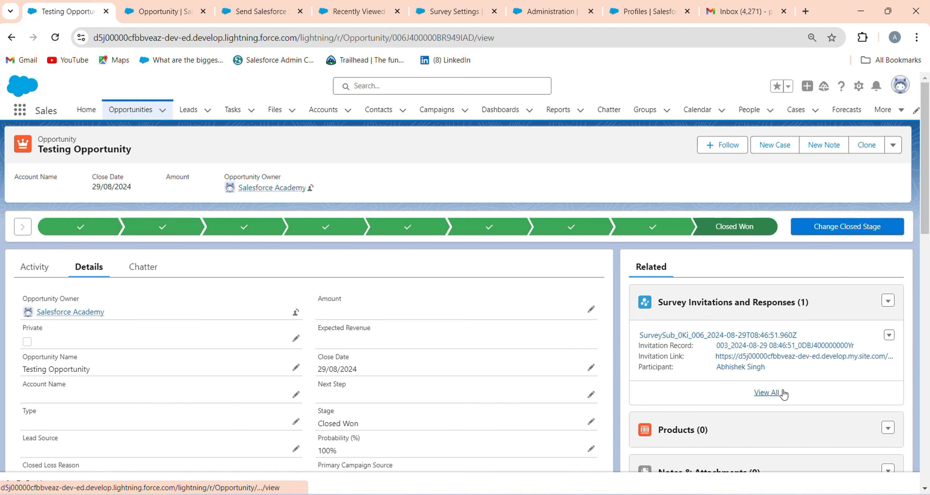
{"action": "left_click", "coordinate": [766, 393]}
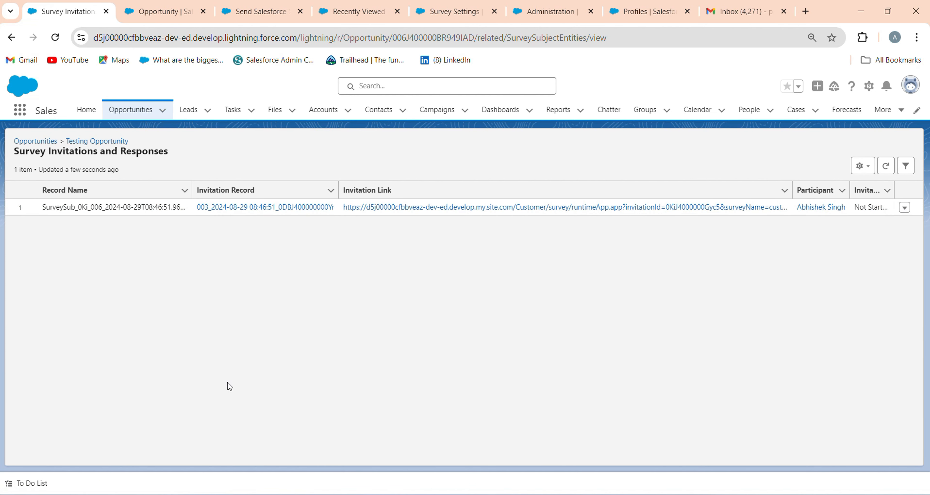
Step: Narrow the Invitation Link column, widen Invitation Status to read the invitation's status, and open the invitation record
{"action": "left_click_drag", "start_coordinate": [792, 190], "coordinate": [538, 190]}
{"action": "left_click_drag", "start_coordinate": [640, 189], "coordinate": [762, 196]}
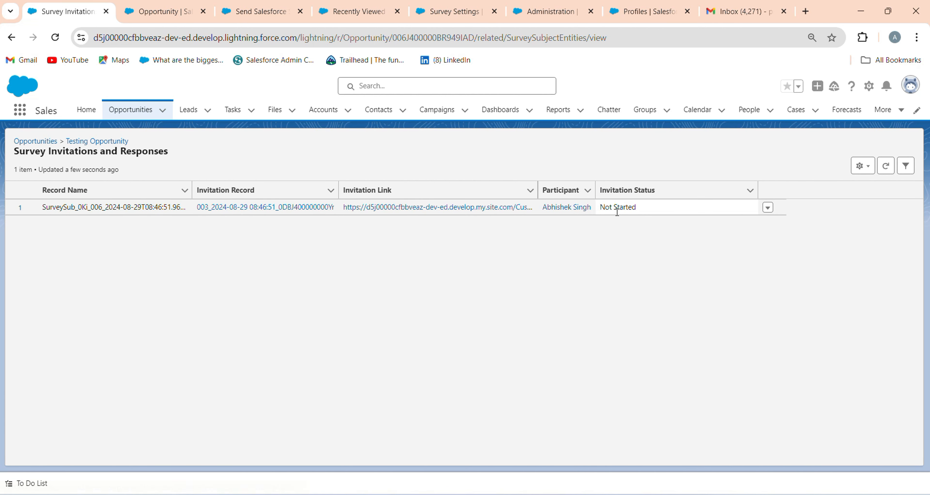
{"action": "left_click_drag", "start_coordinate": [641, 214], "coordinate": [617, 211]}
{"action": "left_click", "coordinate": [220, 207]}
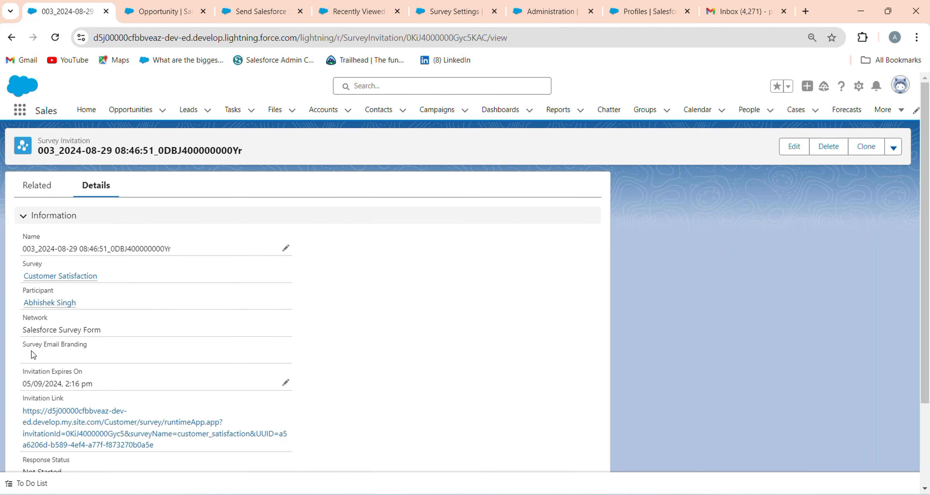
Step: Review the survey invitation record's details down to its response status
{"action": "scroll", "coordinate": [37, 327], "scroll_direction": "down", "scroll_amount": 2}
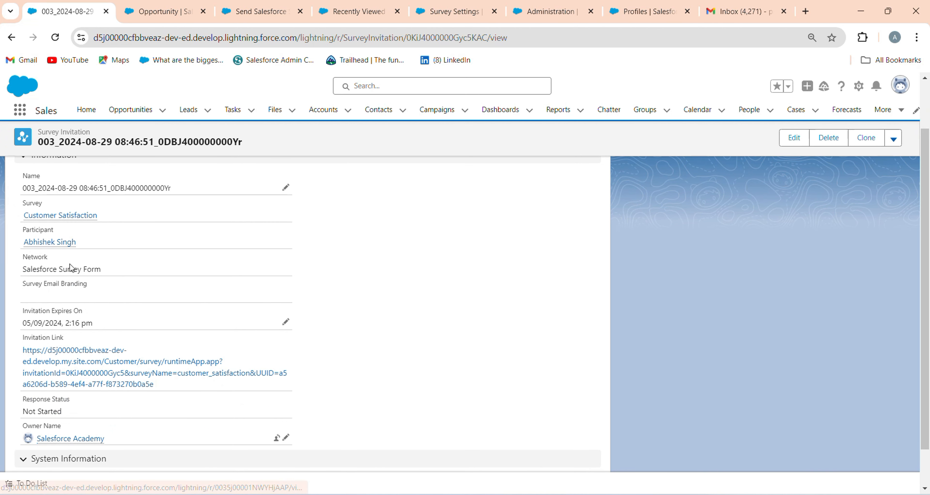
{"action": "scroll", "coordinate": [62, 341], "scroll_direction": "down", "scroll_amount": 1}
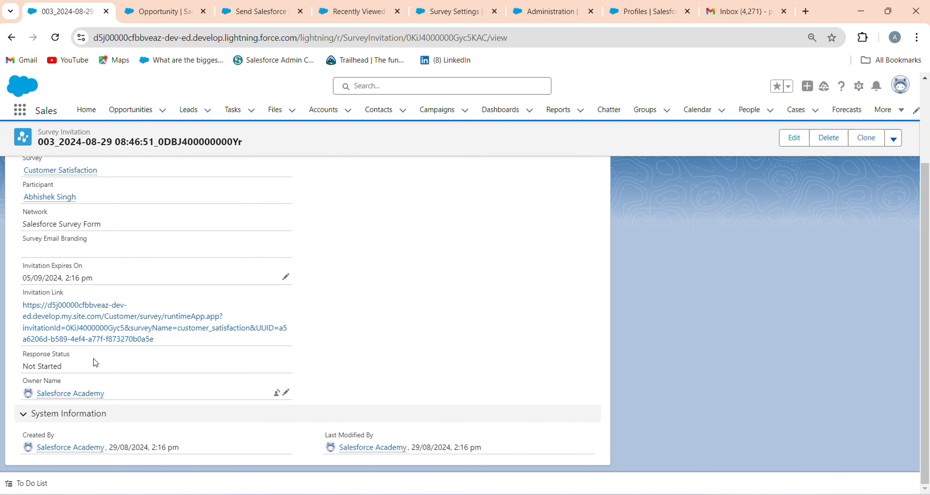
{"action": "left_click_drag", "start_coordinate": [28, 364], "coordinate": [57, 365]}
{"action": "scroll", "coordinate": [296, 261], "scroll_direction": "up", "scroll_amount": 3}
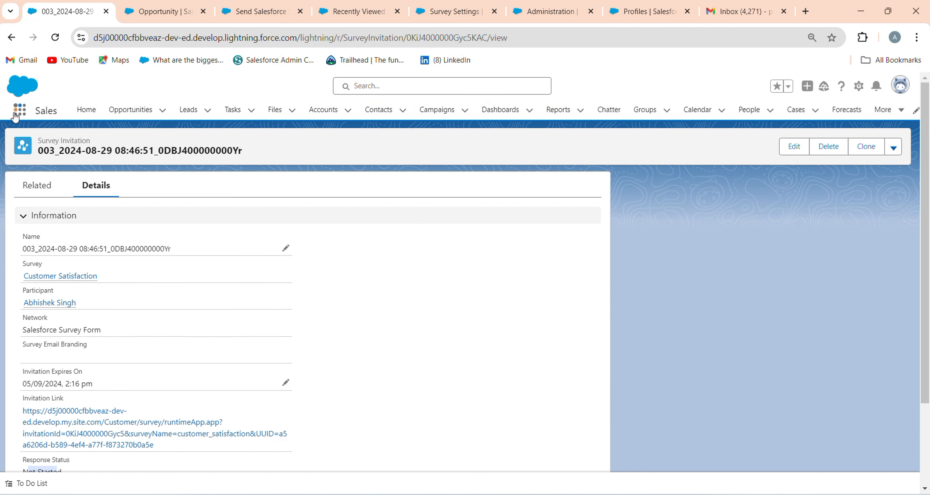
Step: Return to Testing Opportunity and check the primary contact's email address in the Contact Roles preview
{"action": "left_click", "coordinate": [11, 37]}
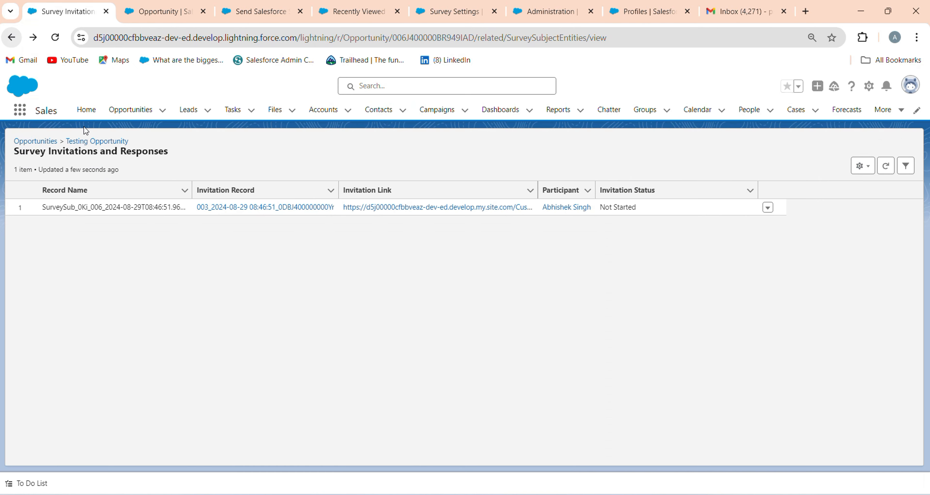
{"action": "left_click", "coordinate": [11, 37]}
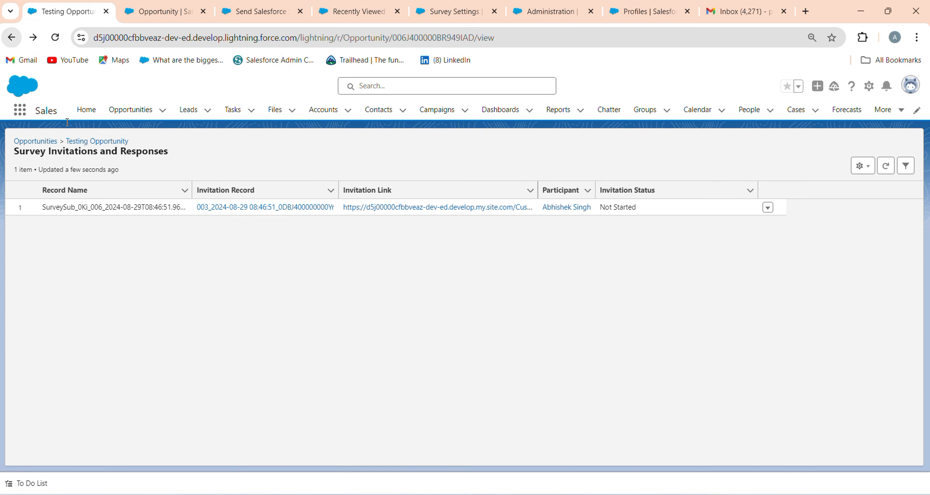
{"action": "scroll", "coordinate": [647, 345], "scroll_direction": "down", "scroll_amount": 3}
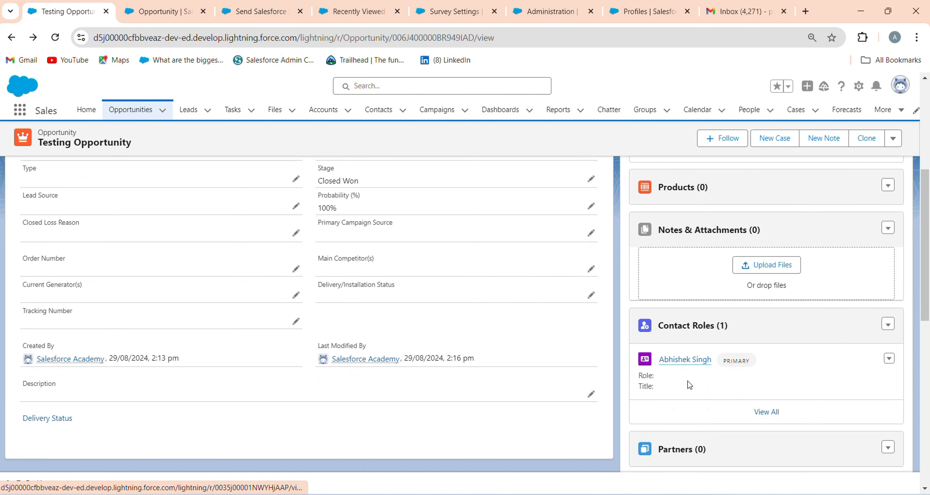
{"action": "mouse_move", "coordinate": [688, 366]}
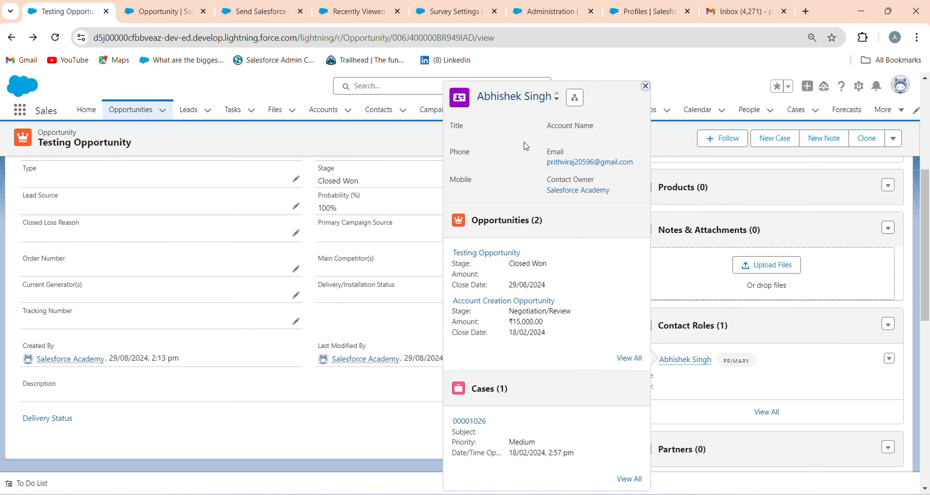
{"action": "left_click_drag", "start_coordinate": [526, 146], "coordinate": [639, 162]}
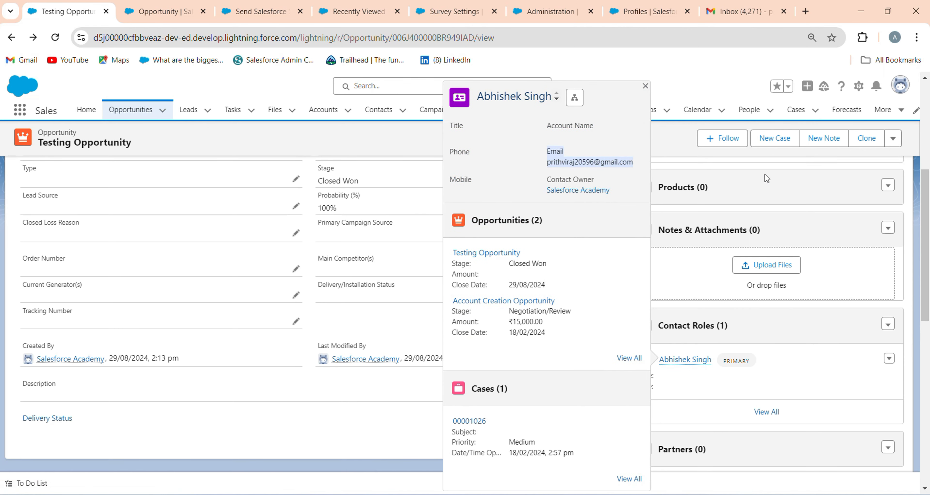
Step: Switch to Gmail, open the Salesforce Academy email asking for feedback, and open the survey from it
{"action": "left_click", "coordinate": [740, 11]}
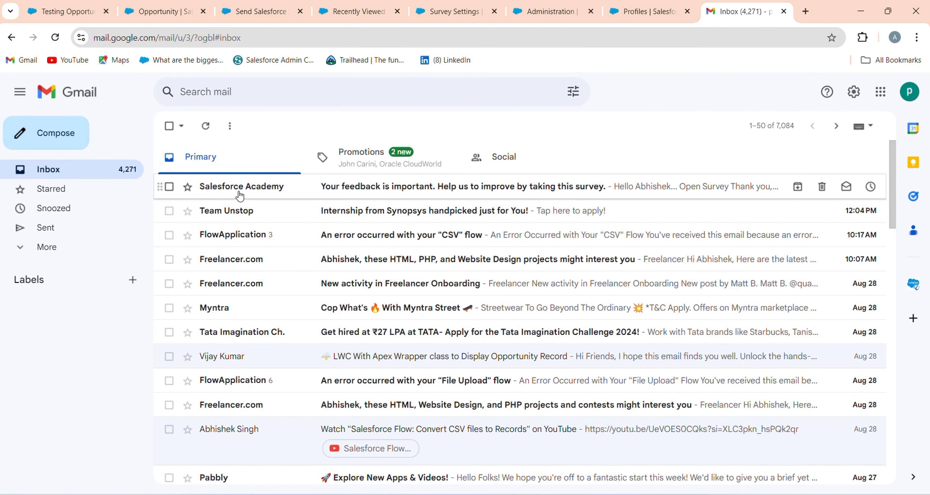
{"action": "left_click", "coordinate": [342, 189]}
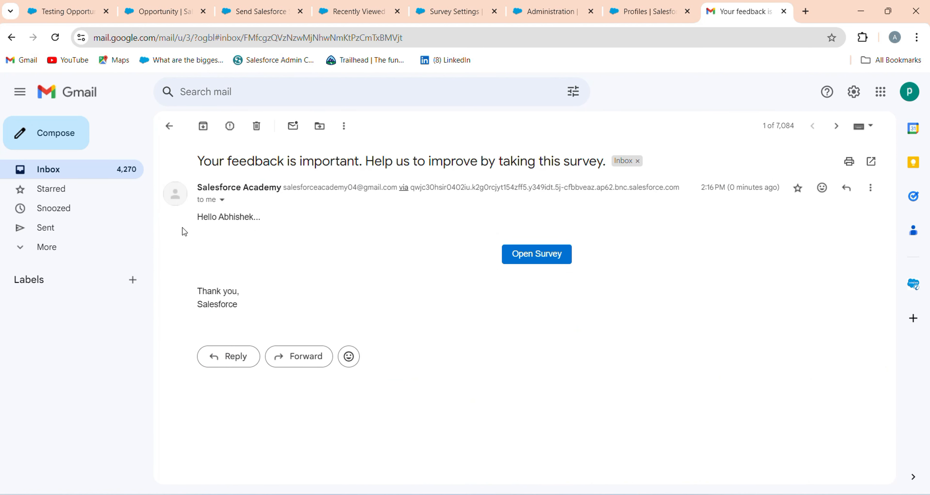
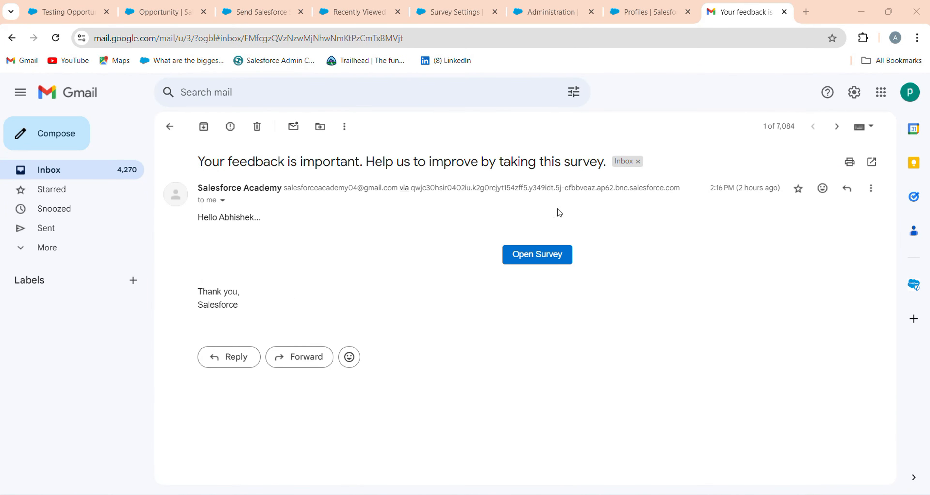
{"action": "left_click", "coordinate": [539, 257]}
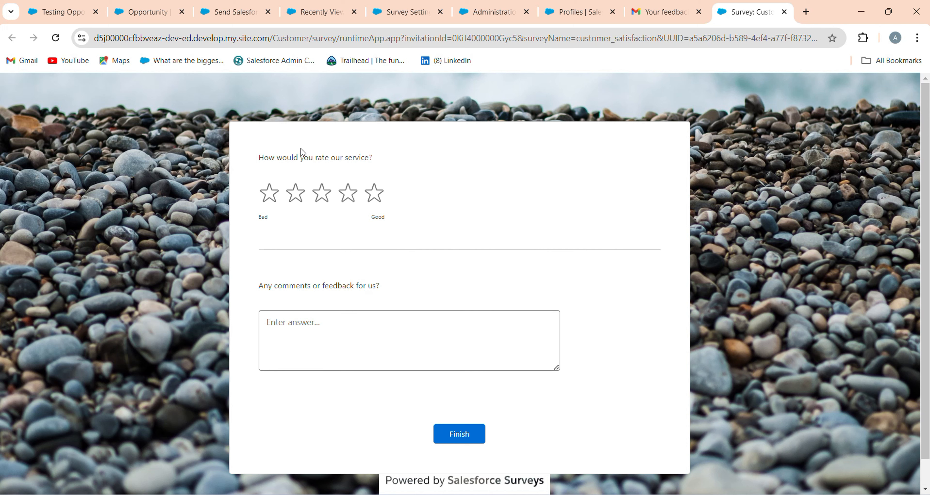
Step: Rate the service five stars, enter the comment "All Good Thanks", and submit the survey
{"action": "left_click", "coordinate": [373, 193]}
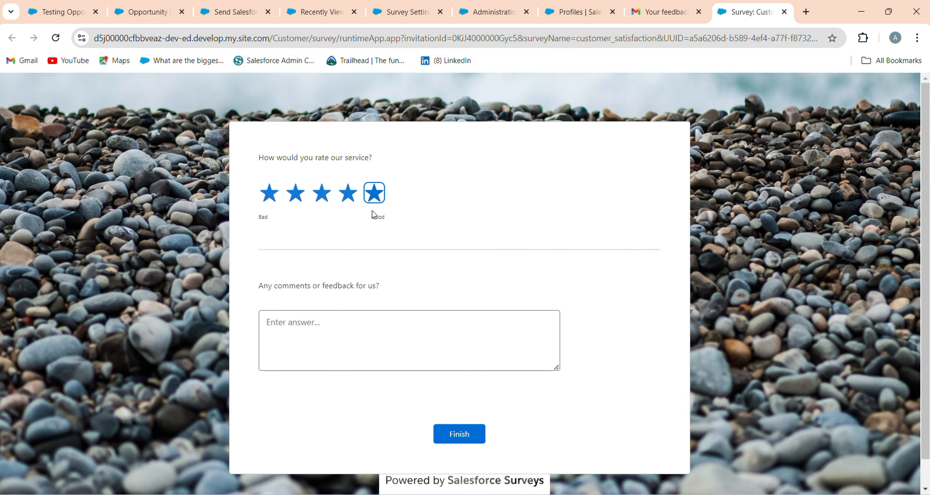
{"action": "left_click", "coordinate": [330, 338]}
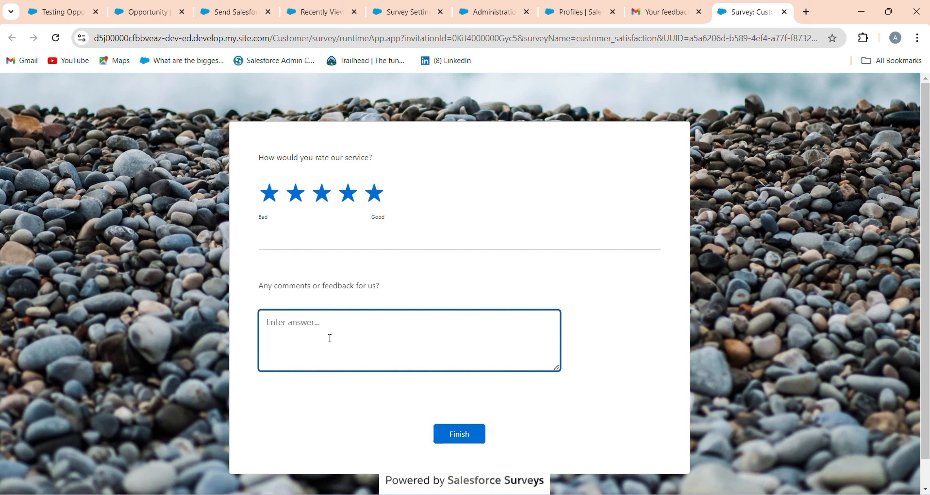
{"action": "type", "text": "All Good Thanks"}
{"action": "left_click", "coordinate": [457, 432]}
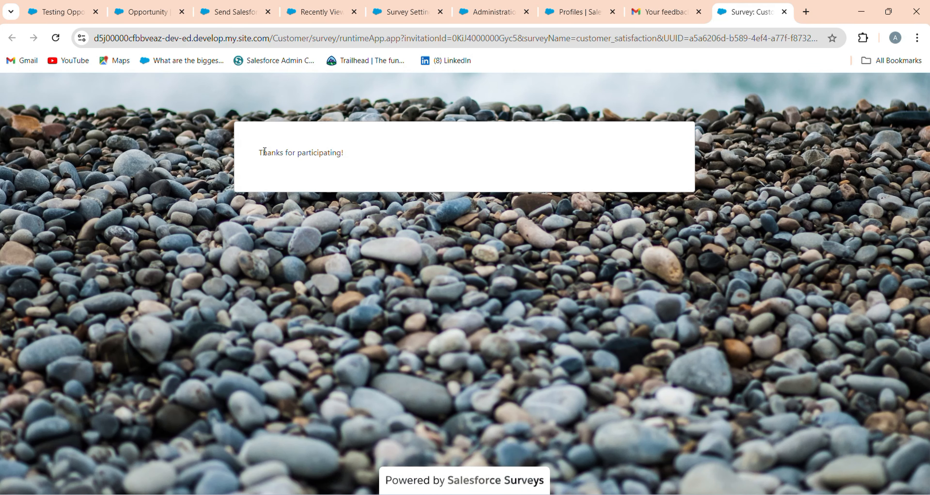
{"action": "left_click_drag", "start_coordinate": [265, 151], "coordinate": [350, 155]}
Step: Close the submitted survey and try to open it again from the feedback email
{"action": "left_click", "coordinate": [670, 11]}
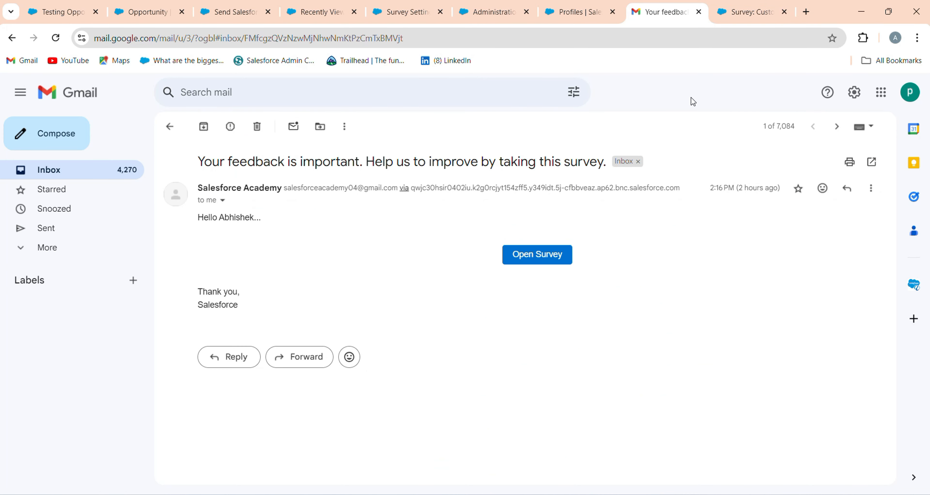
{"action": "left_click", "coordinate": [784, 11]}
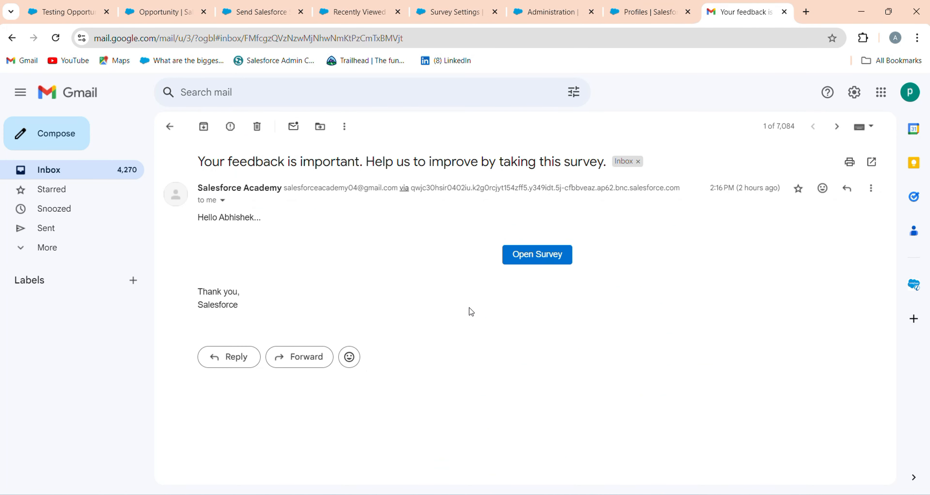
{"action": "left_click", "coordinate": [540, 262]}
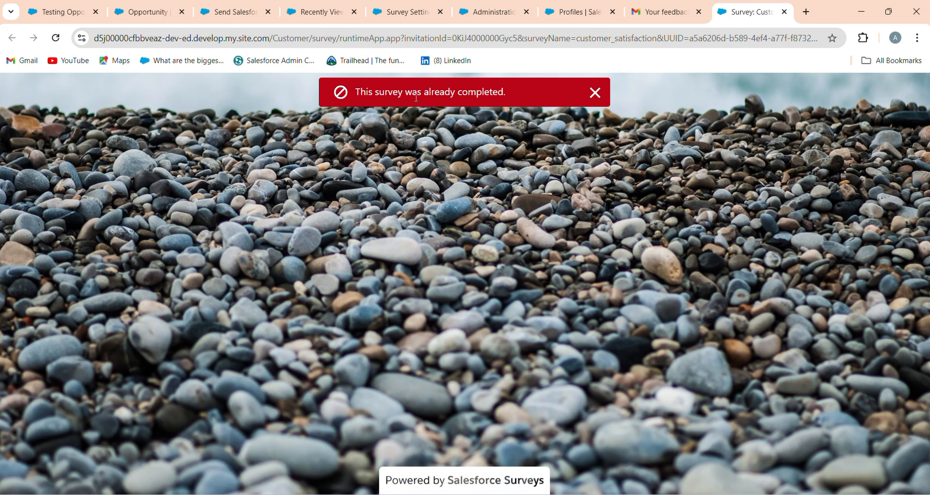
{"action": "left_click_drag", "start_coordinate": [370, 92], "coordinate": [500, 97]}
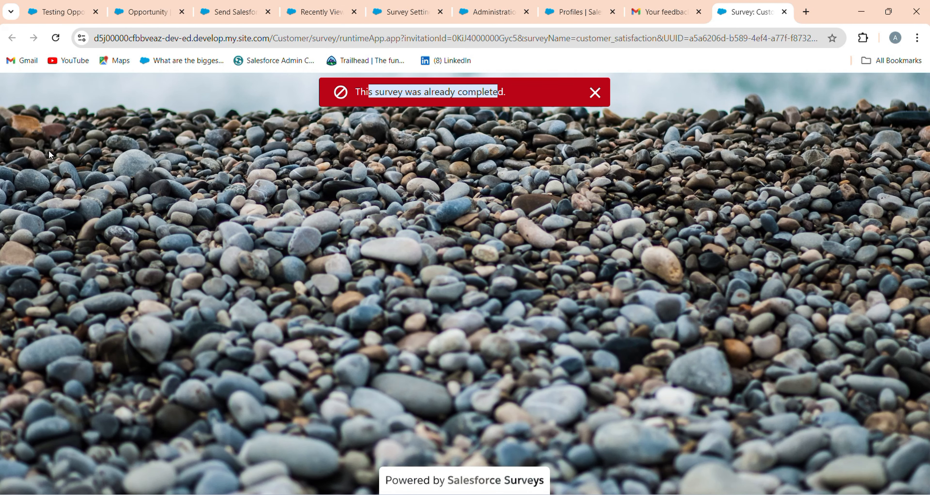
Step: Return to Testing Opportunity, reload it, and open the full Survey Invitations and Responses list to check the invitation status
{"action": "left_click", "coordinate": [60, 12]}
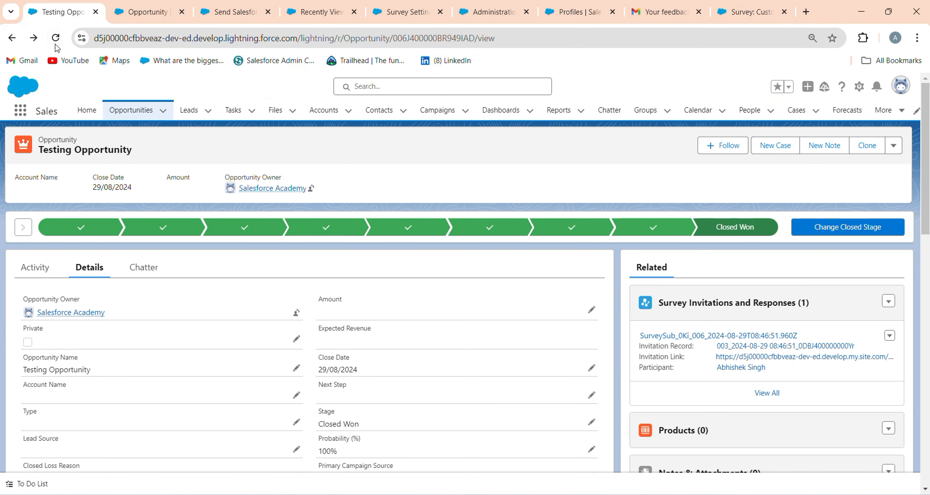
{"action": "left_click", "coordinate": [55, 43]}
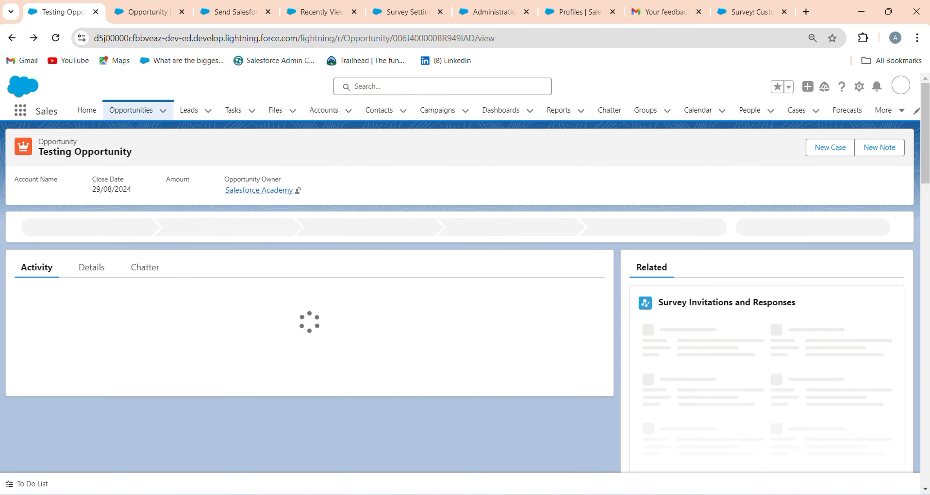
{"action": "left_click", "coordinate": [762, 393]}
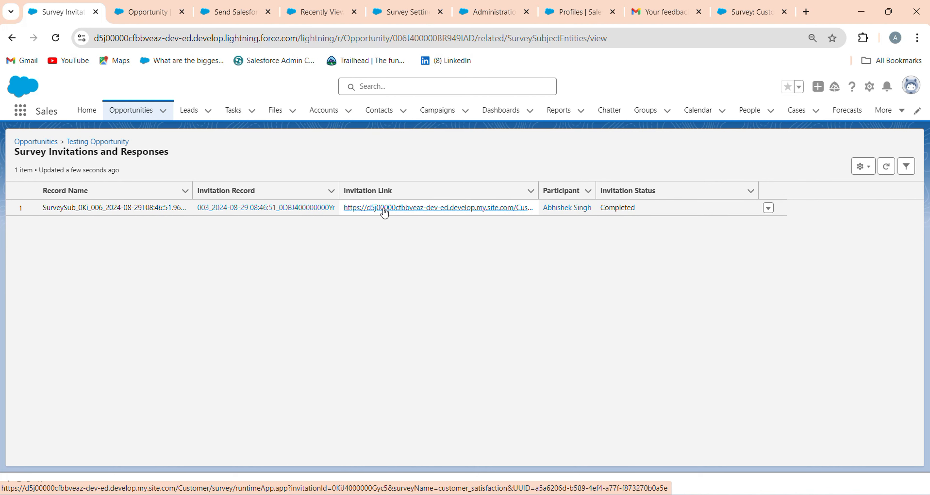
Step: Open the invitation record, check its details, and examine the survey response related to it
{"action": "left_click", "coordinate": [266, 208]}
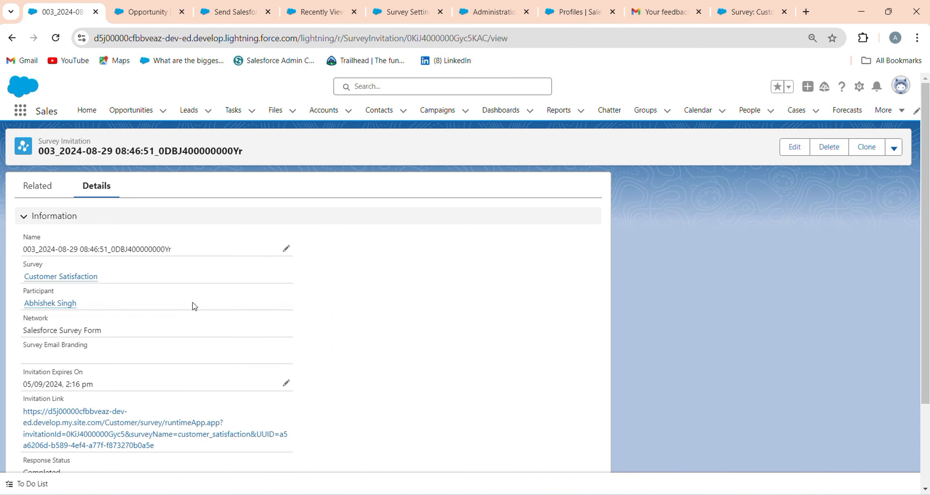
{"action": "scroll", "coordinate": [88, 364], "scroll_direction": "down", "scroll_amount": 3}
{"action": "scroll", "coordinate": [93, 286], "scroll_direction": "up", "scroll_amount": 3}
{"action": "left_click", "coordinate": [58, 182]}
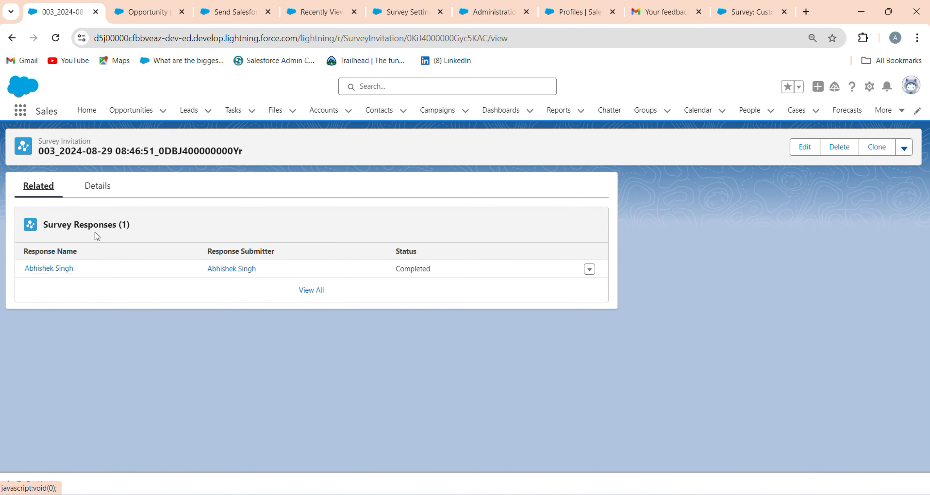
{"action": "left_click", "coordinate": [26, 269]}
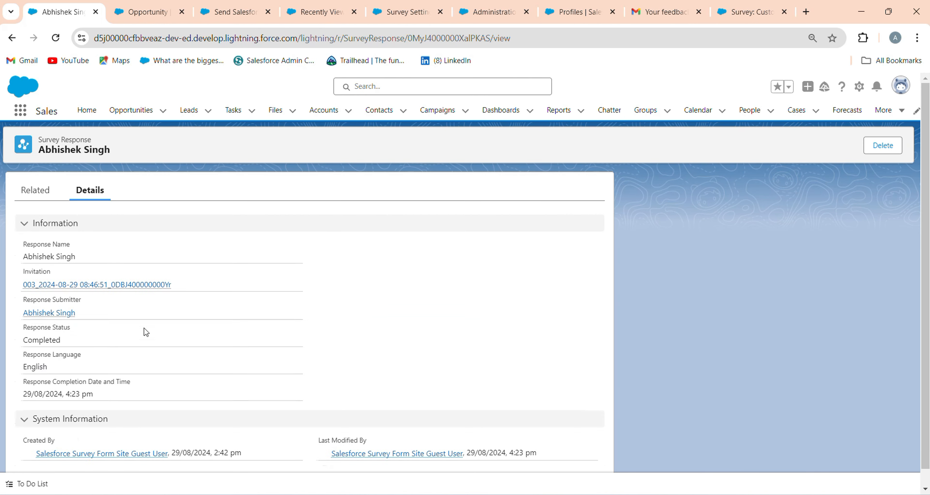
{"action": "scroll", "coordinate": [144, 329], "scroll_direction": "down", "scroll_amount": 1}
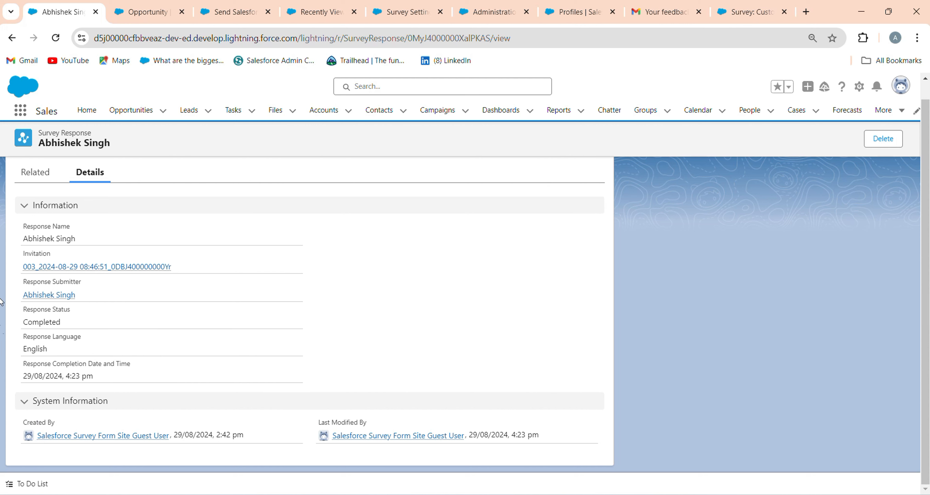
Step: Look at Account Creation Opportunity, then go back to the opportunities list and switch it to Recently Viewed
{"action": "left_click", "coordinate": [136, 113]}
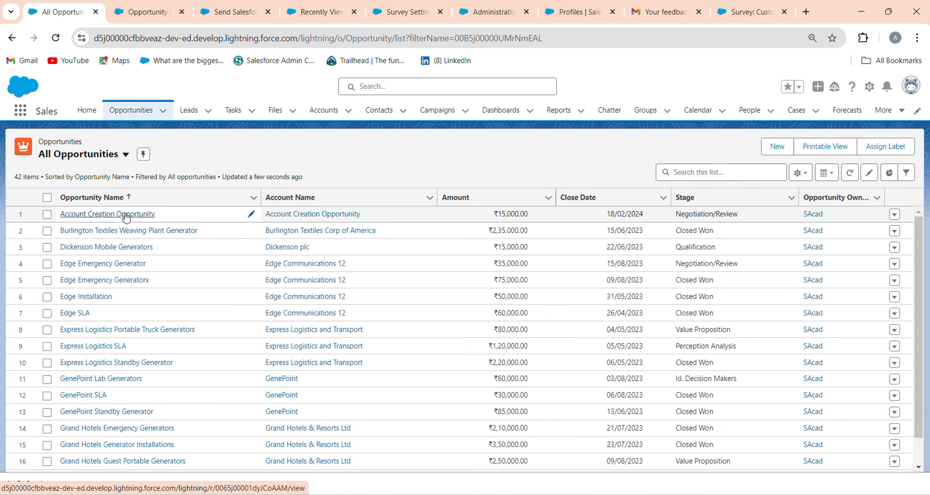
{"action": "left_click", "coordinate": [123, 215]}
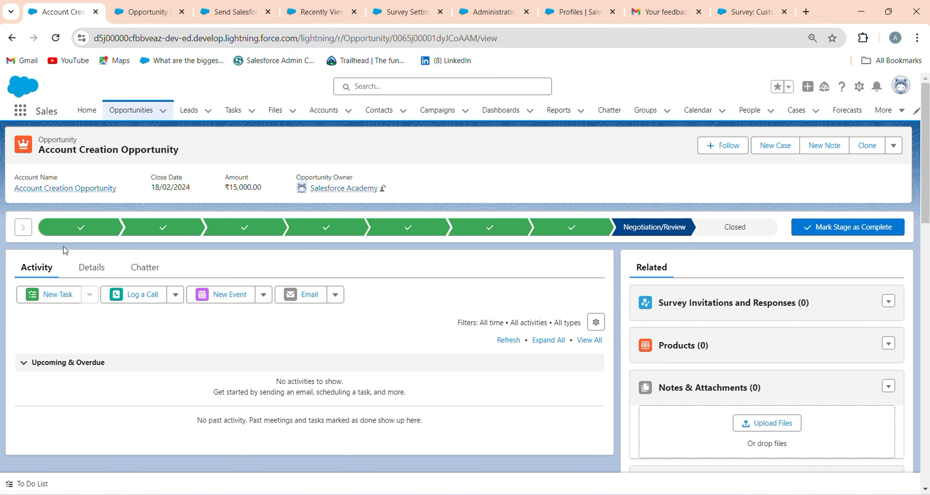
{"action": "left_click", "coordinate": [117, 108]}
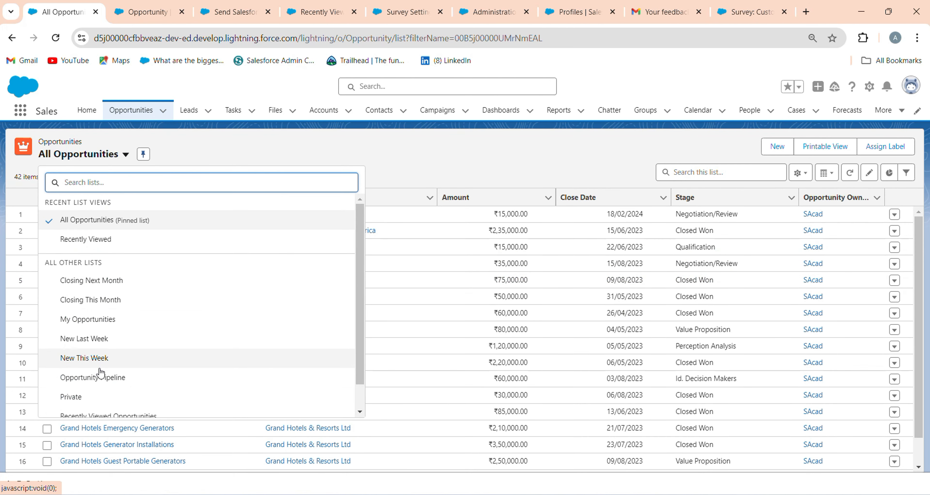
{"action": "left_click", "coordinate": [170, 240]}
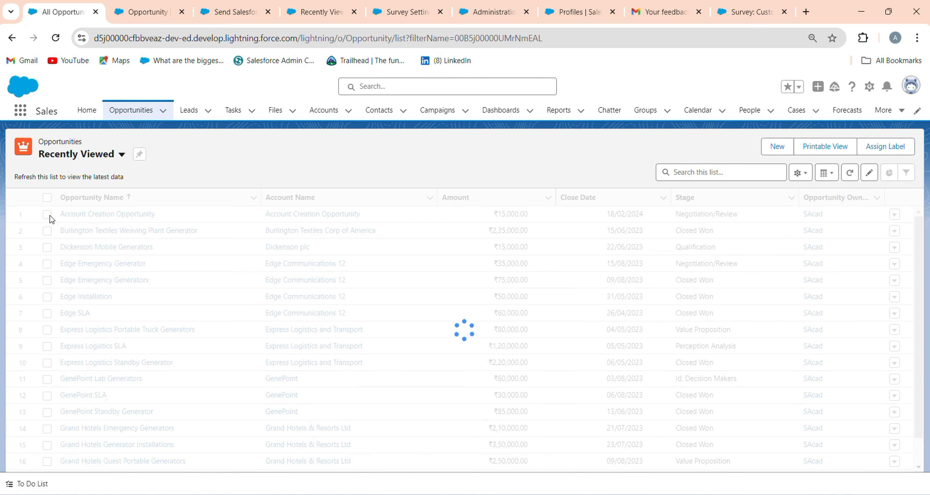